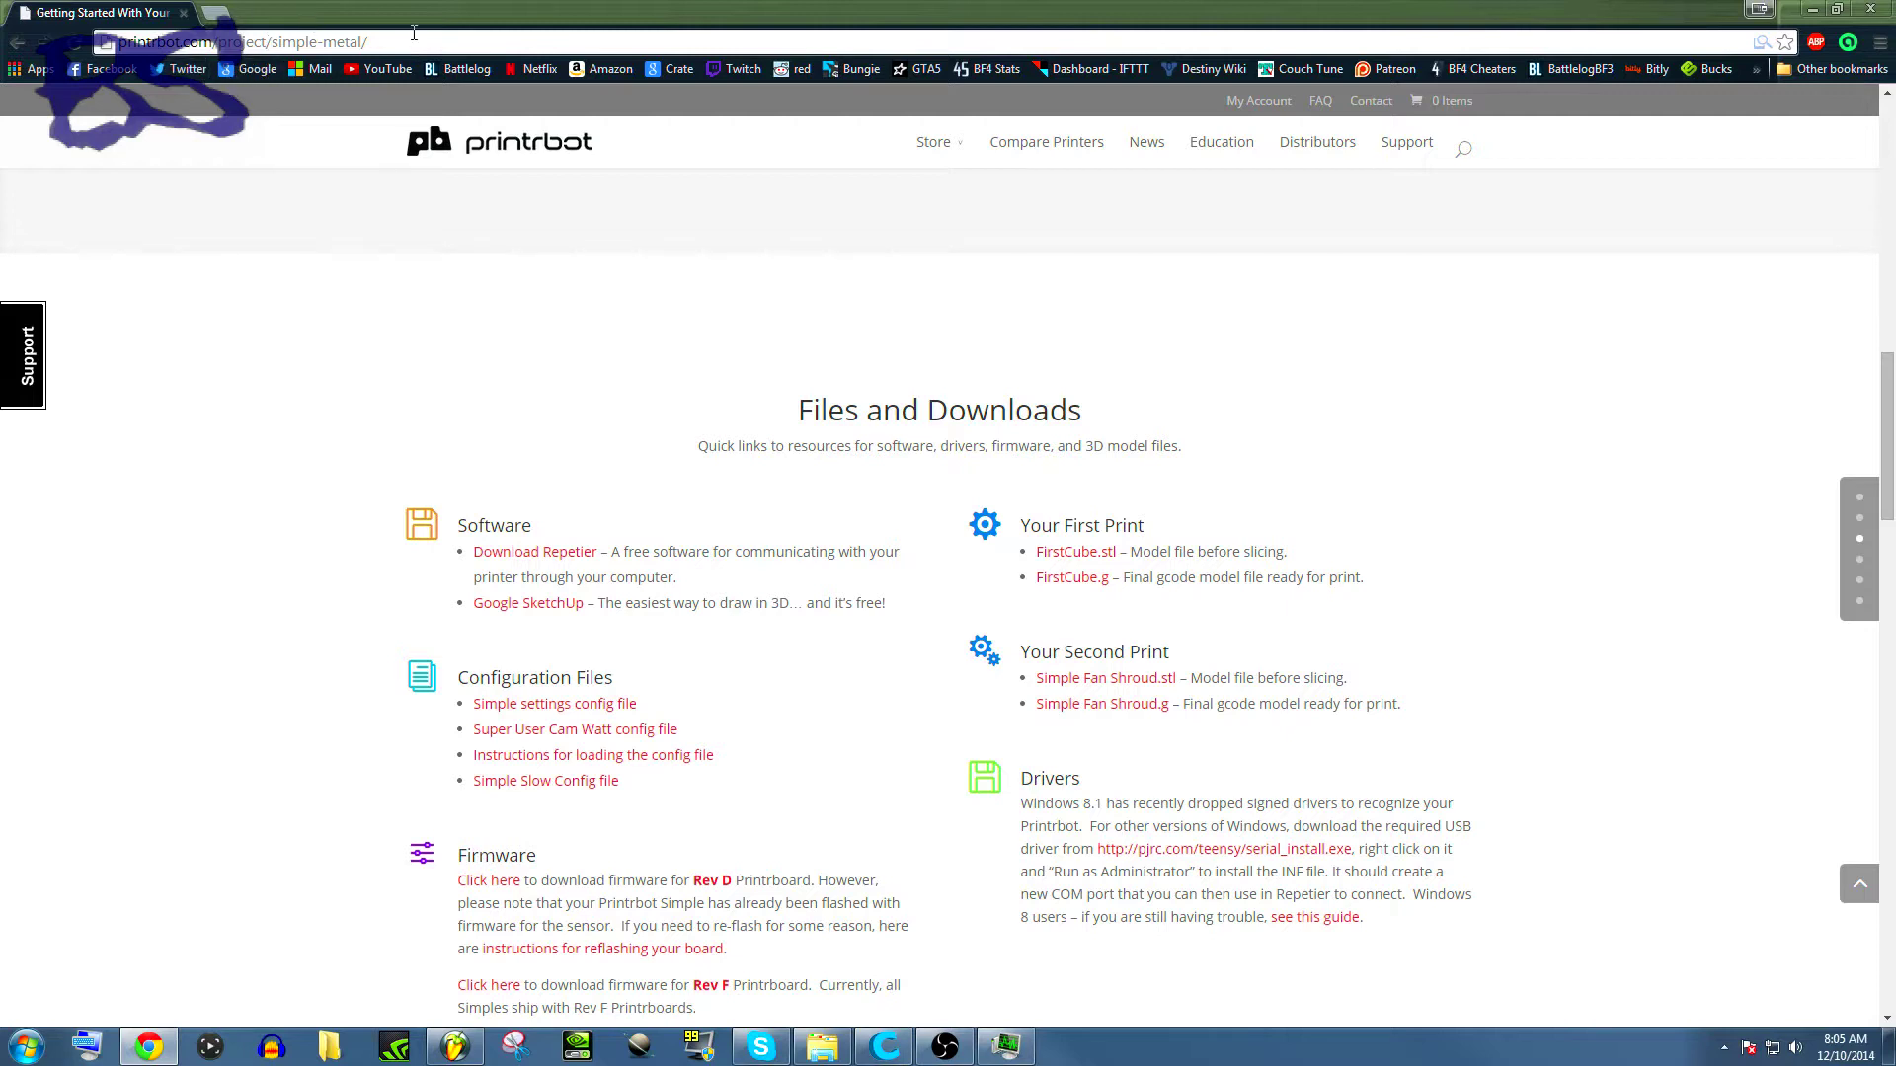
scroll(988, 889, down, 2)
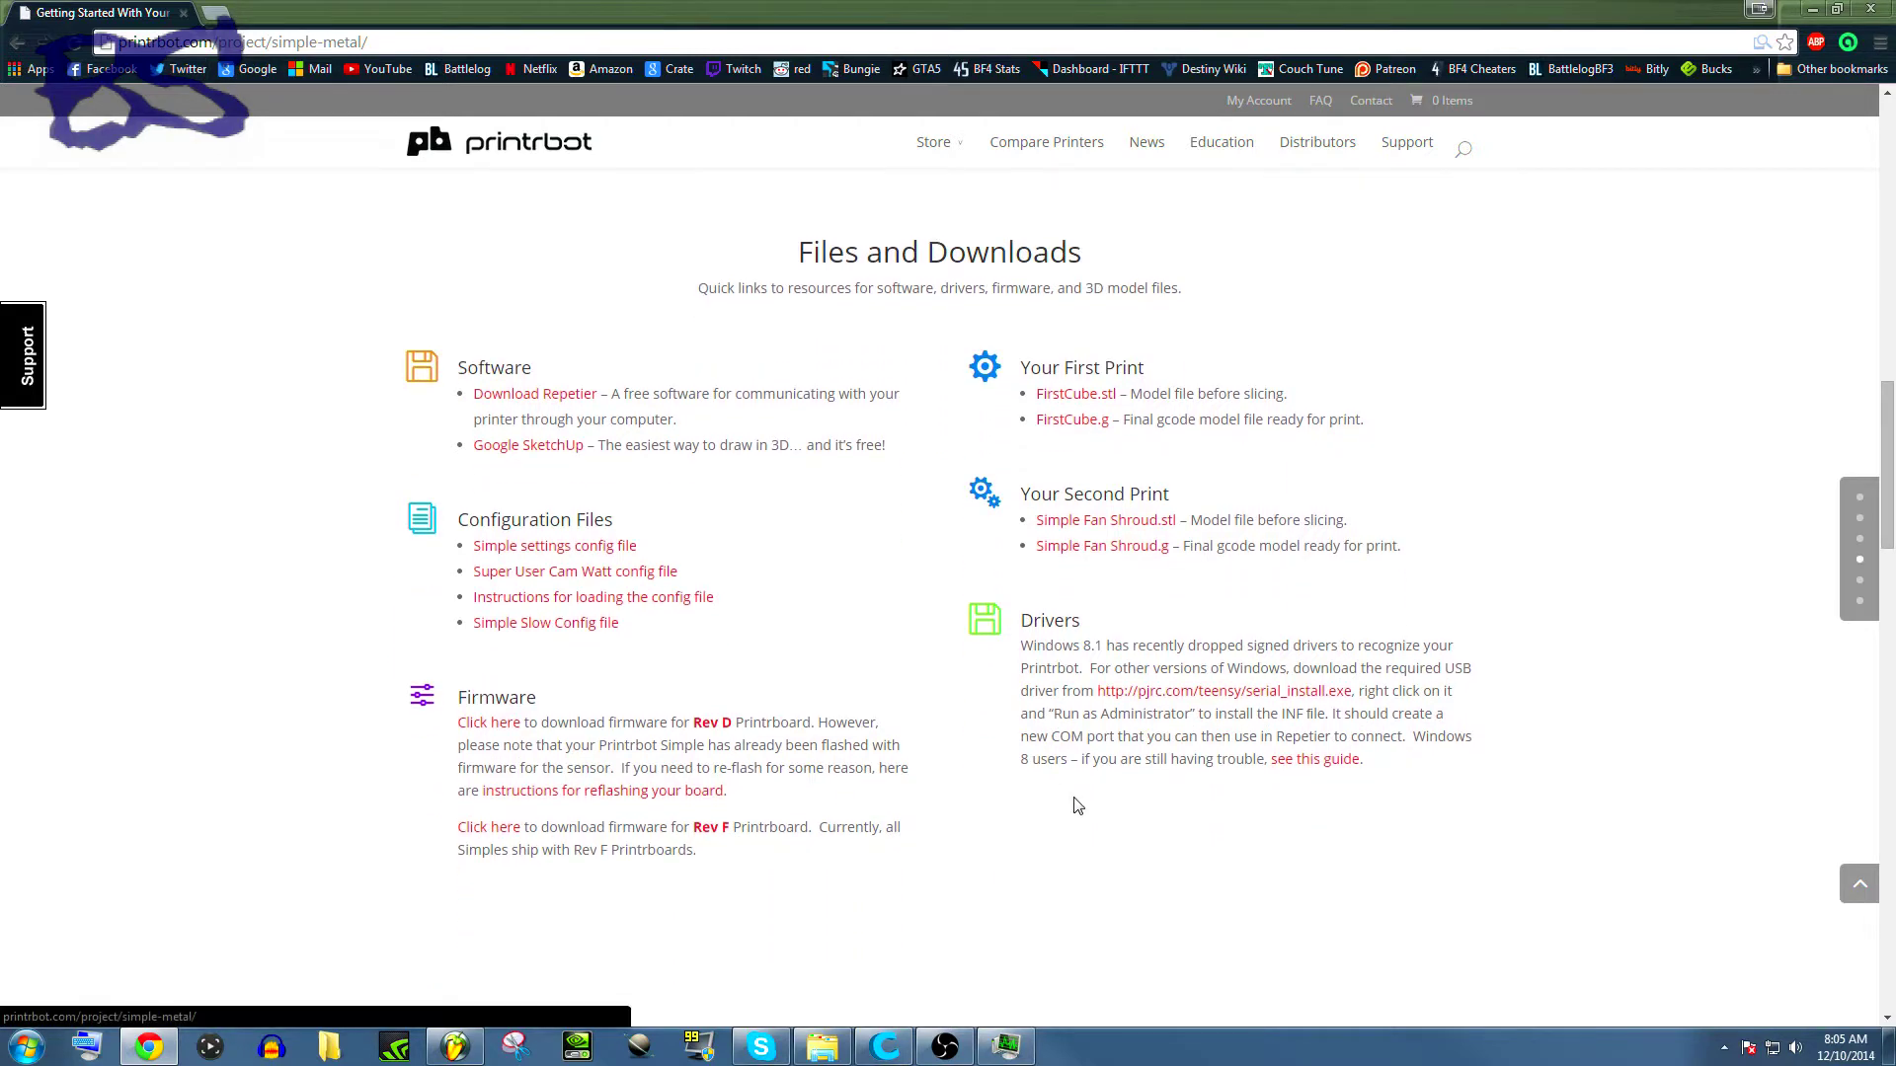
scroll(1007, 765, up, 1)
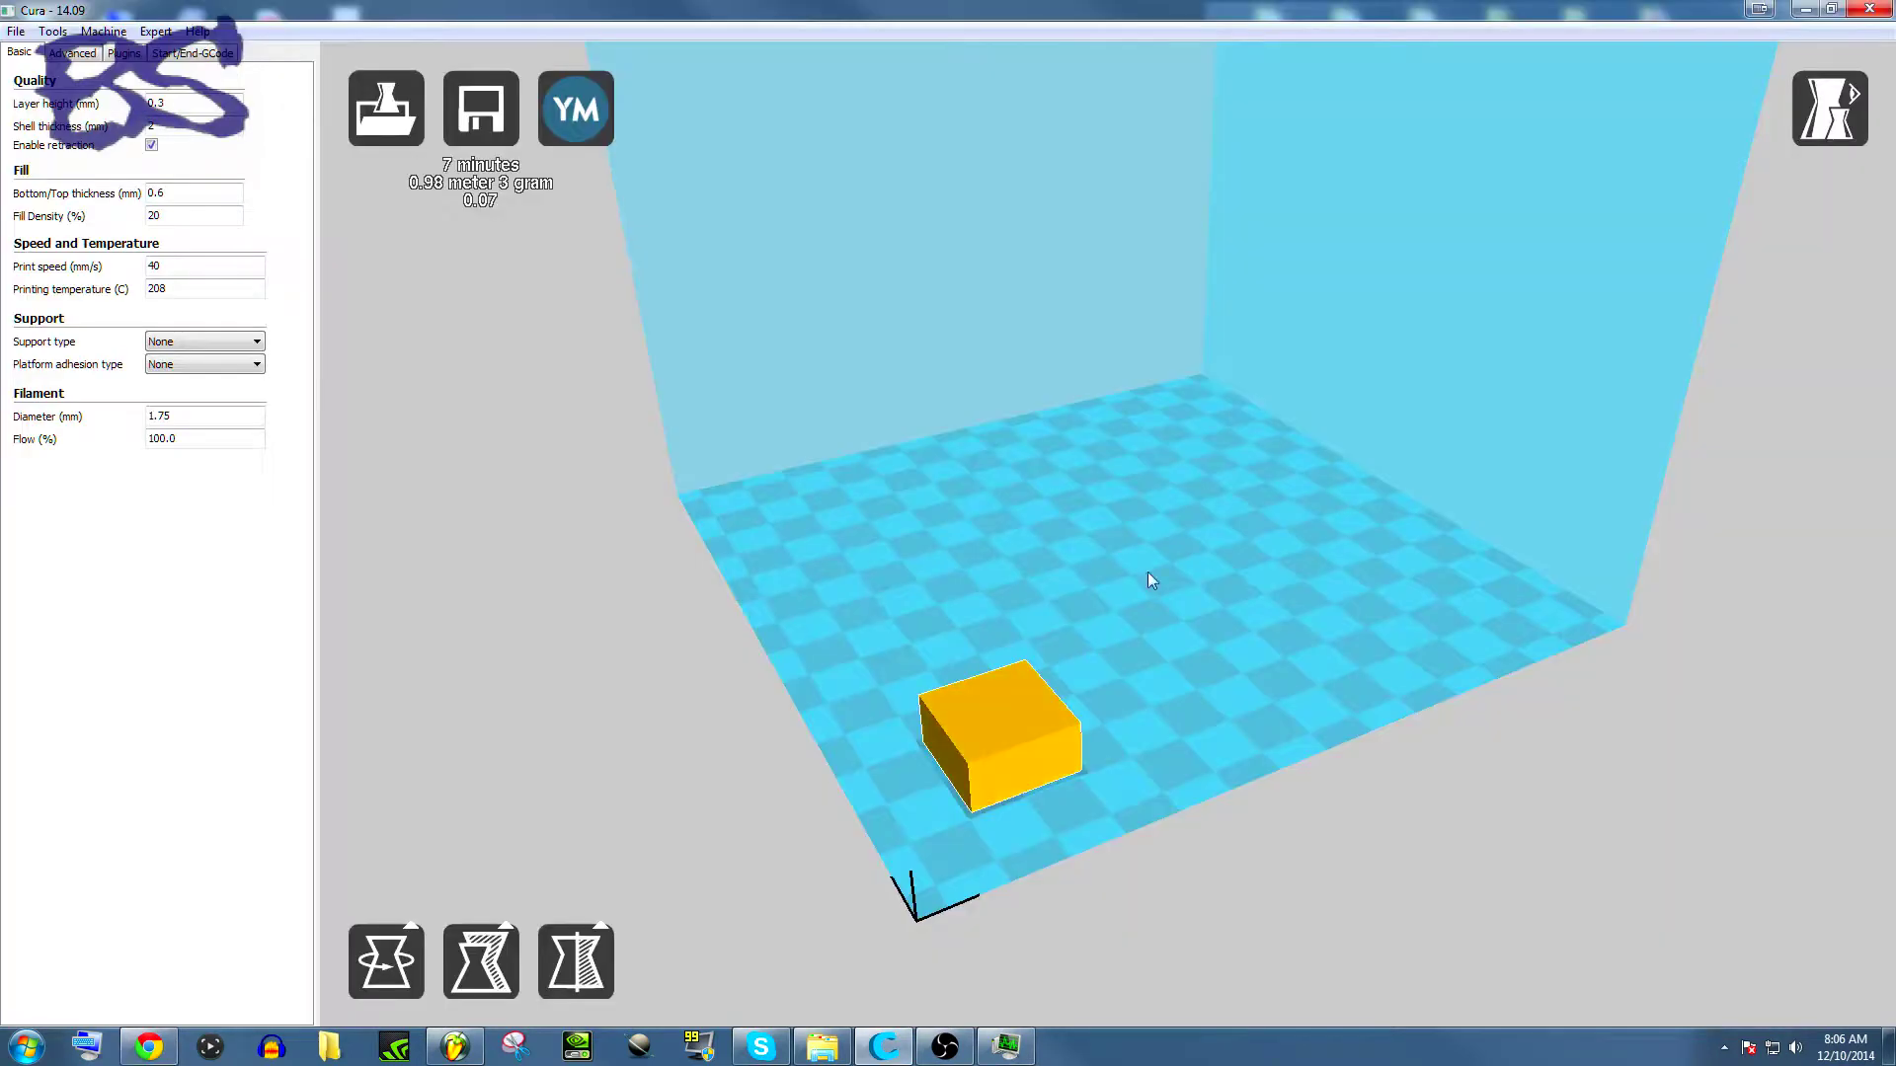
Orbit the 3D view around the cube to see it from several angles.
right_drag(1188, 415, 1244, 604)
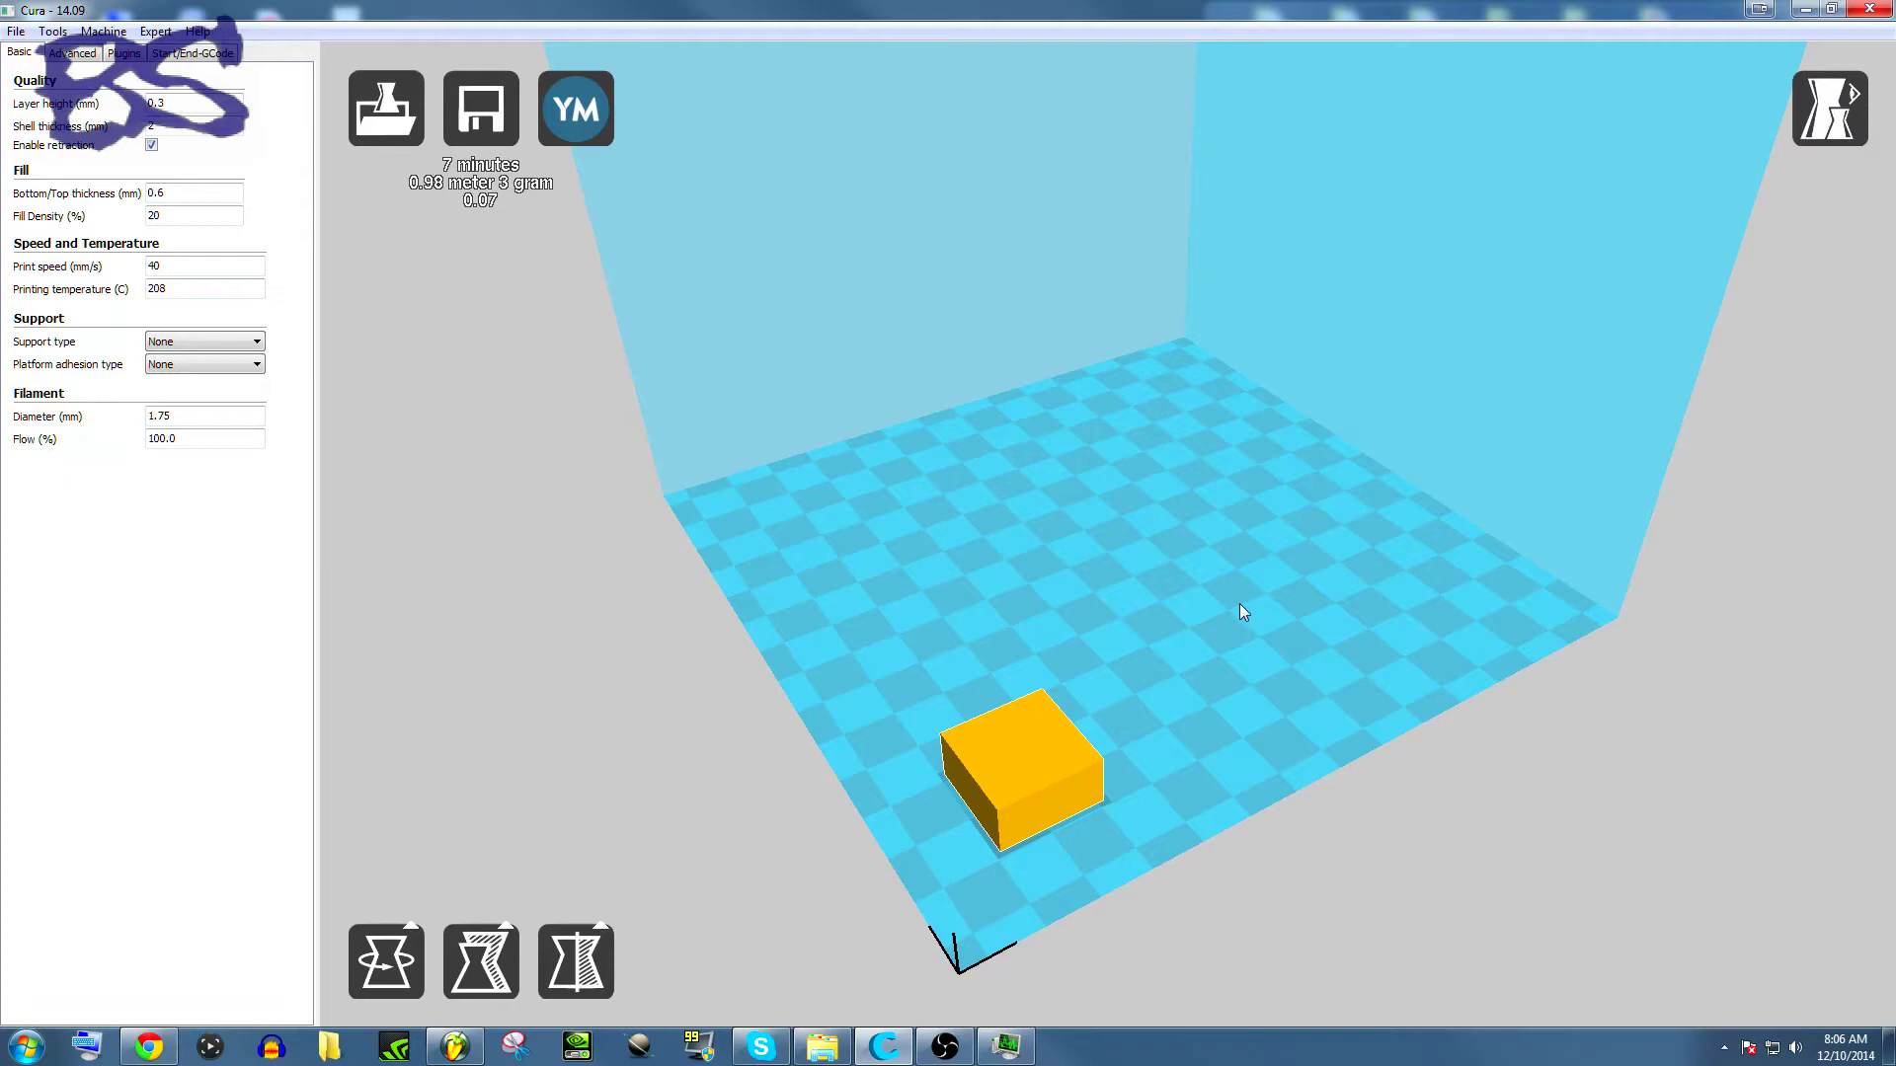
right_drag(1240, 612, 1258, 569)
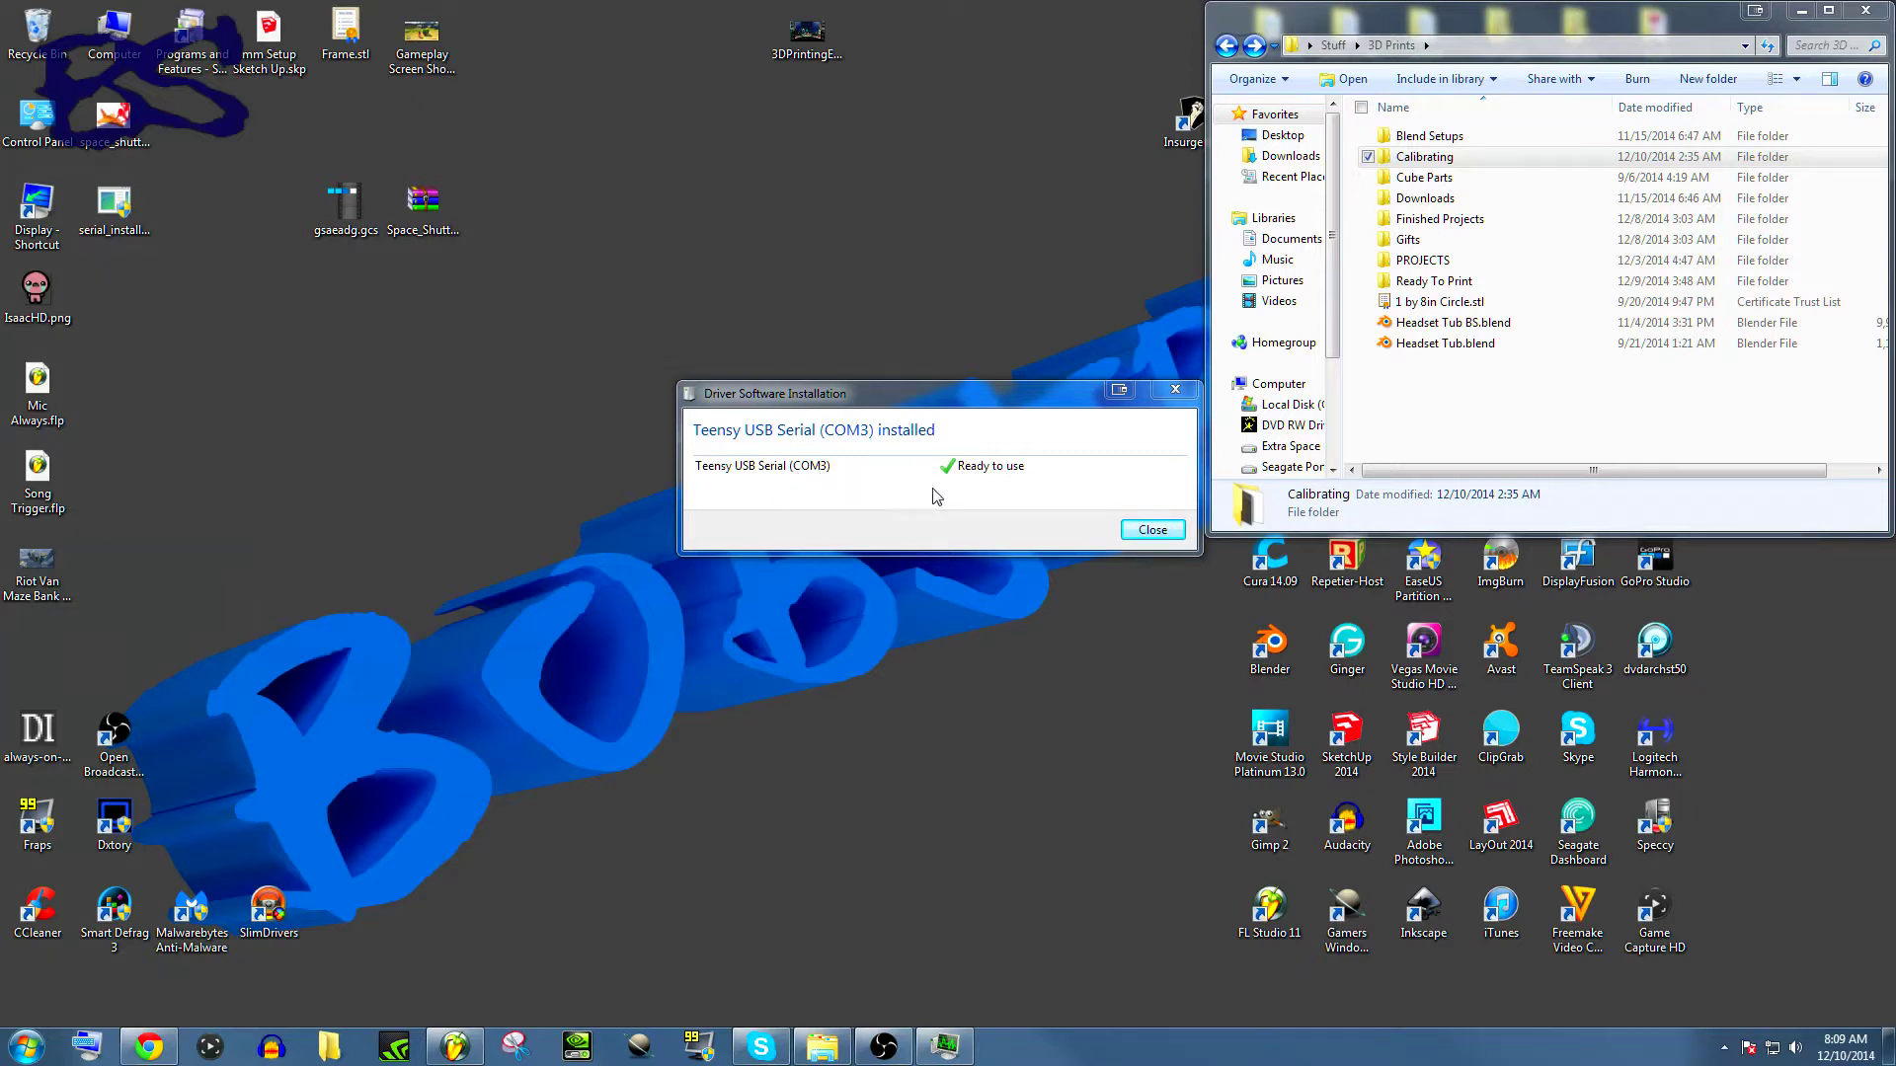
Dismiss the driver installation notice and launch Cura 14.09 from the desktop.
click(1152, 530)
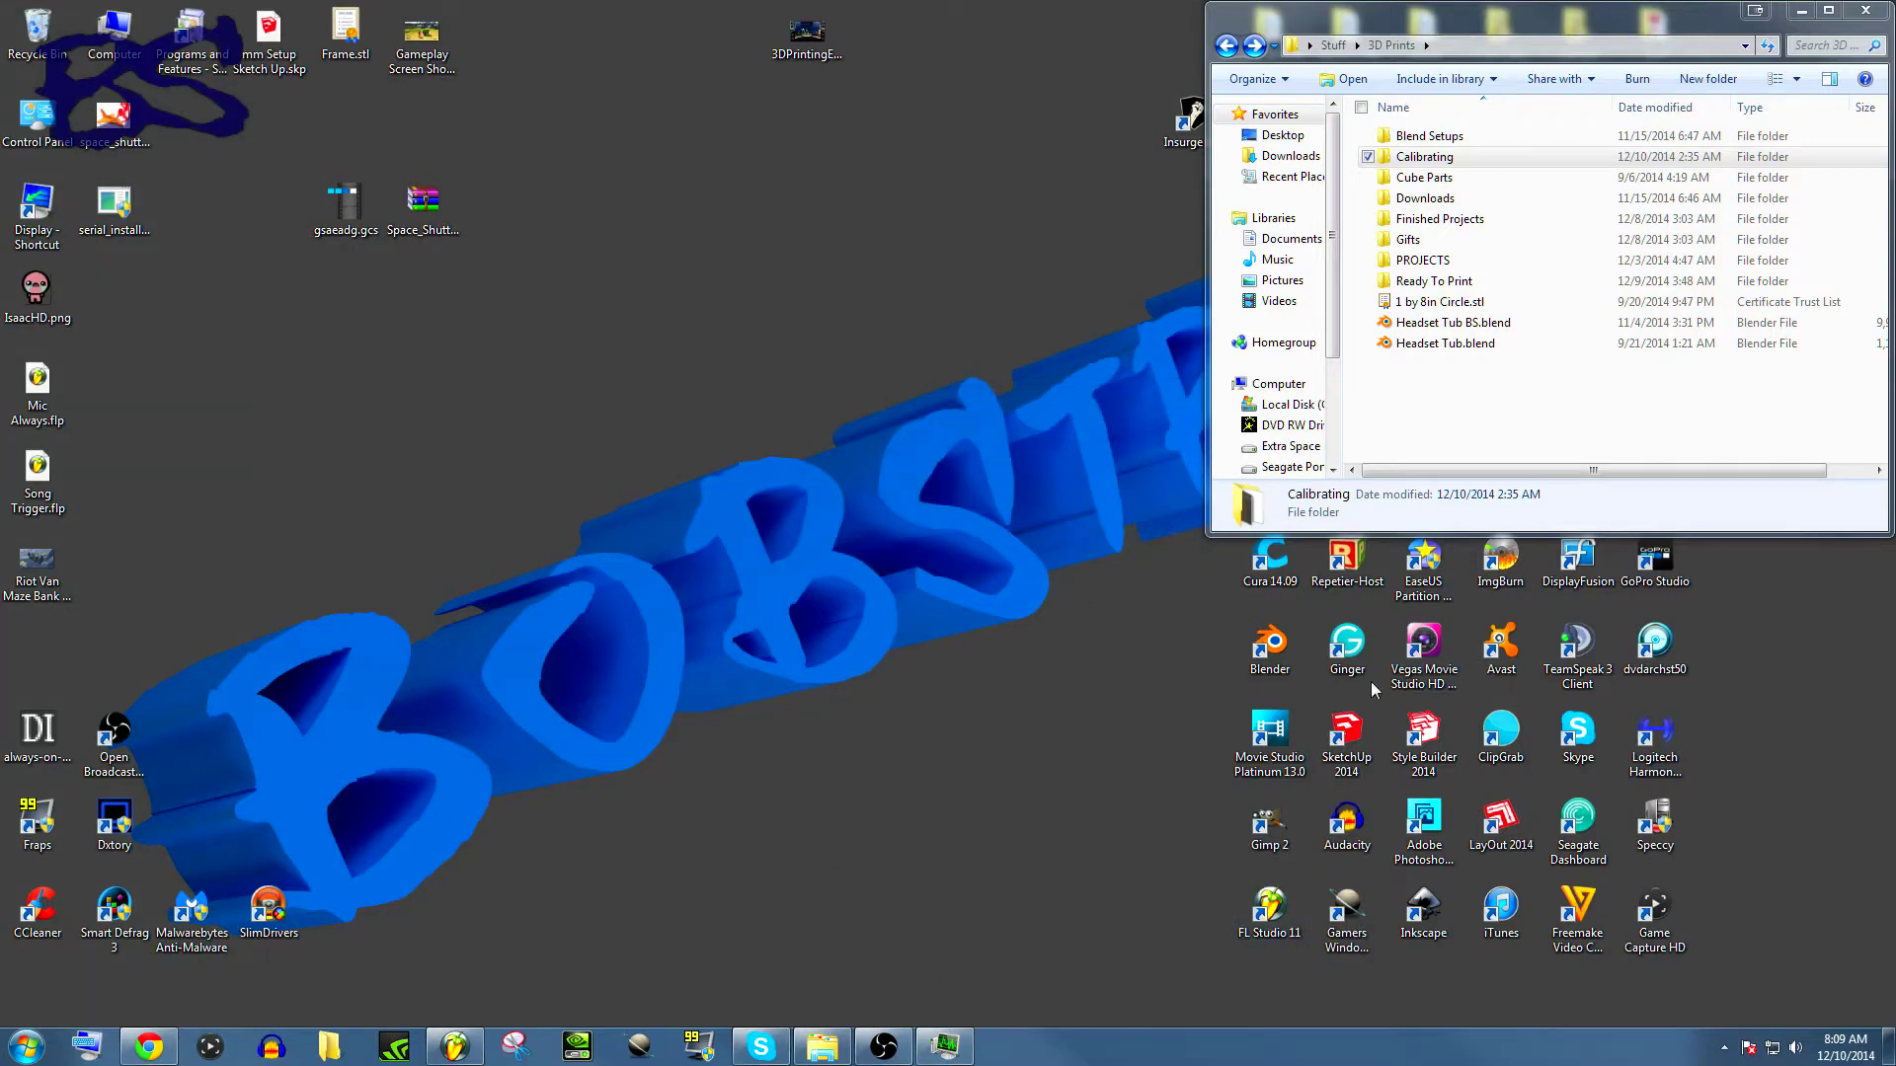
double_click(1274, 564)
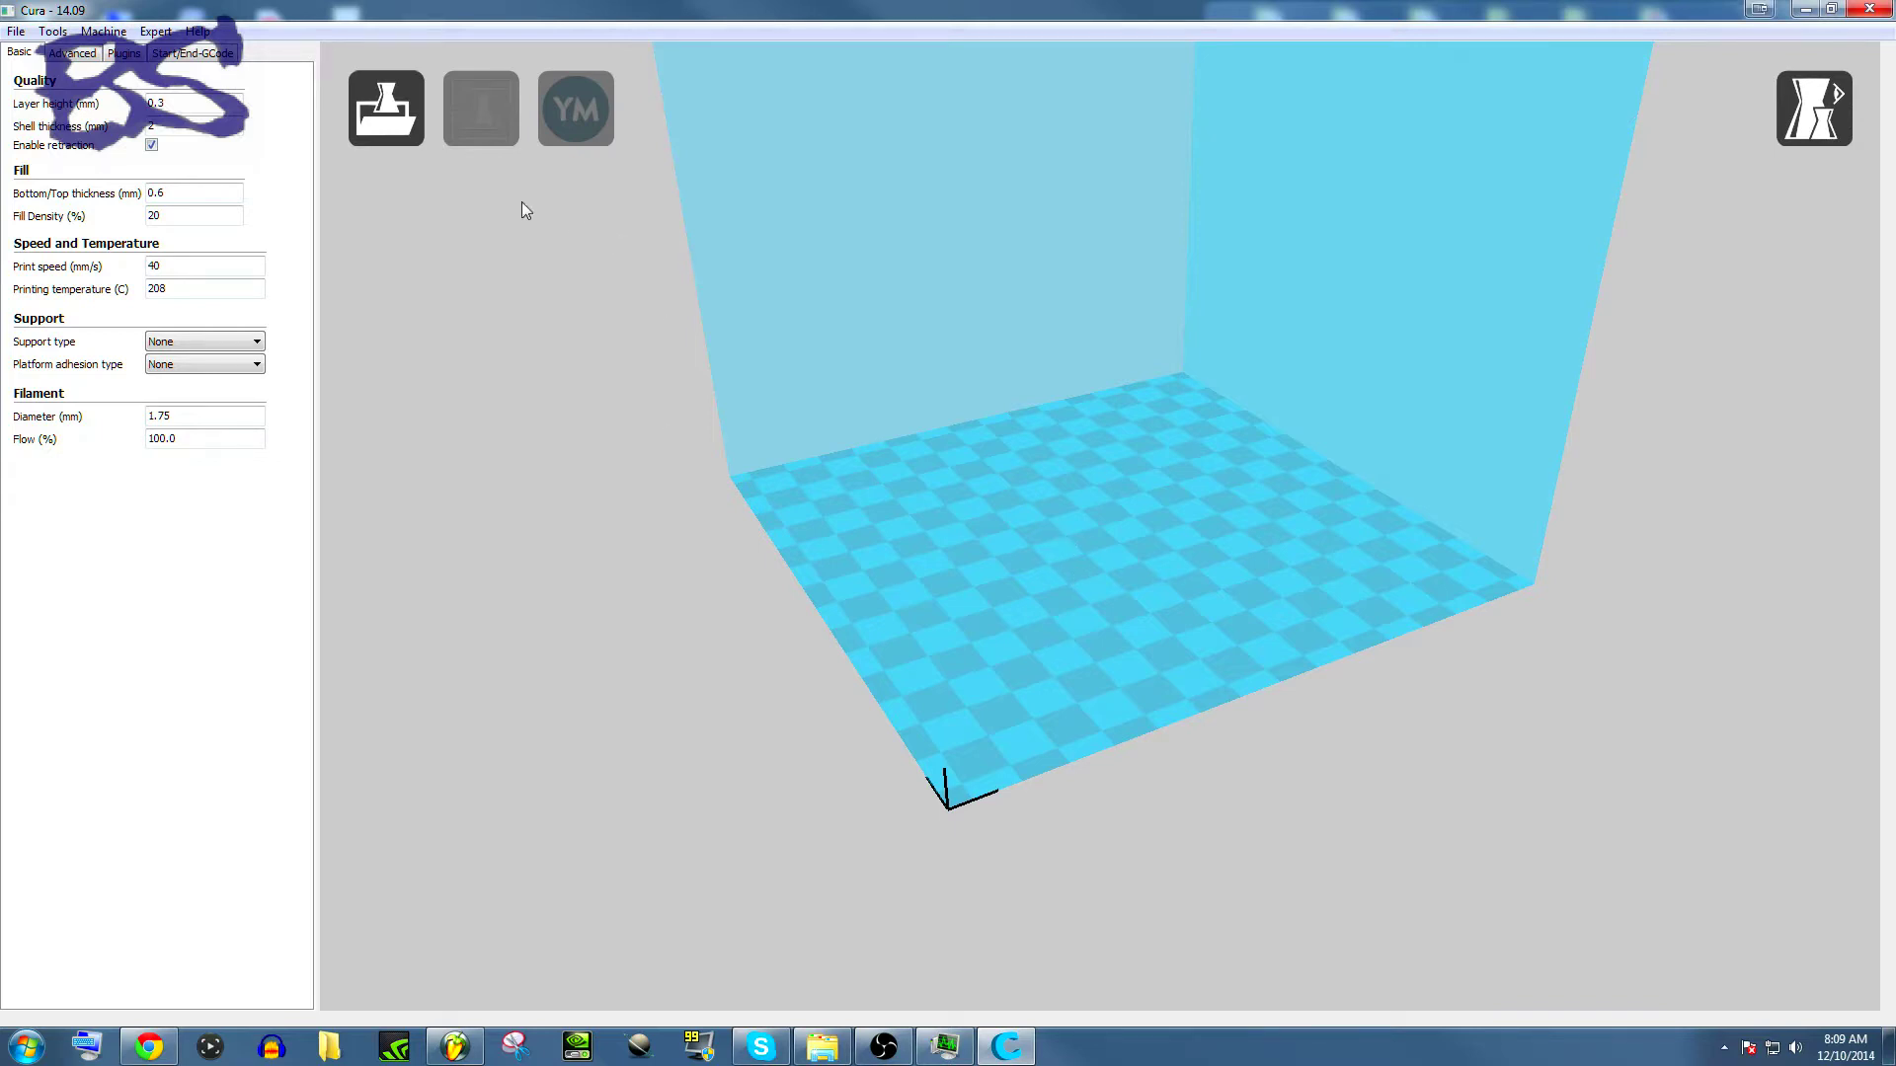
Load FirstCube.stl from the Calibrating folder onto the build plate.
click(362, 97)
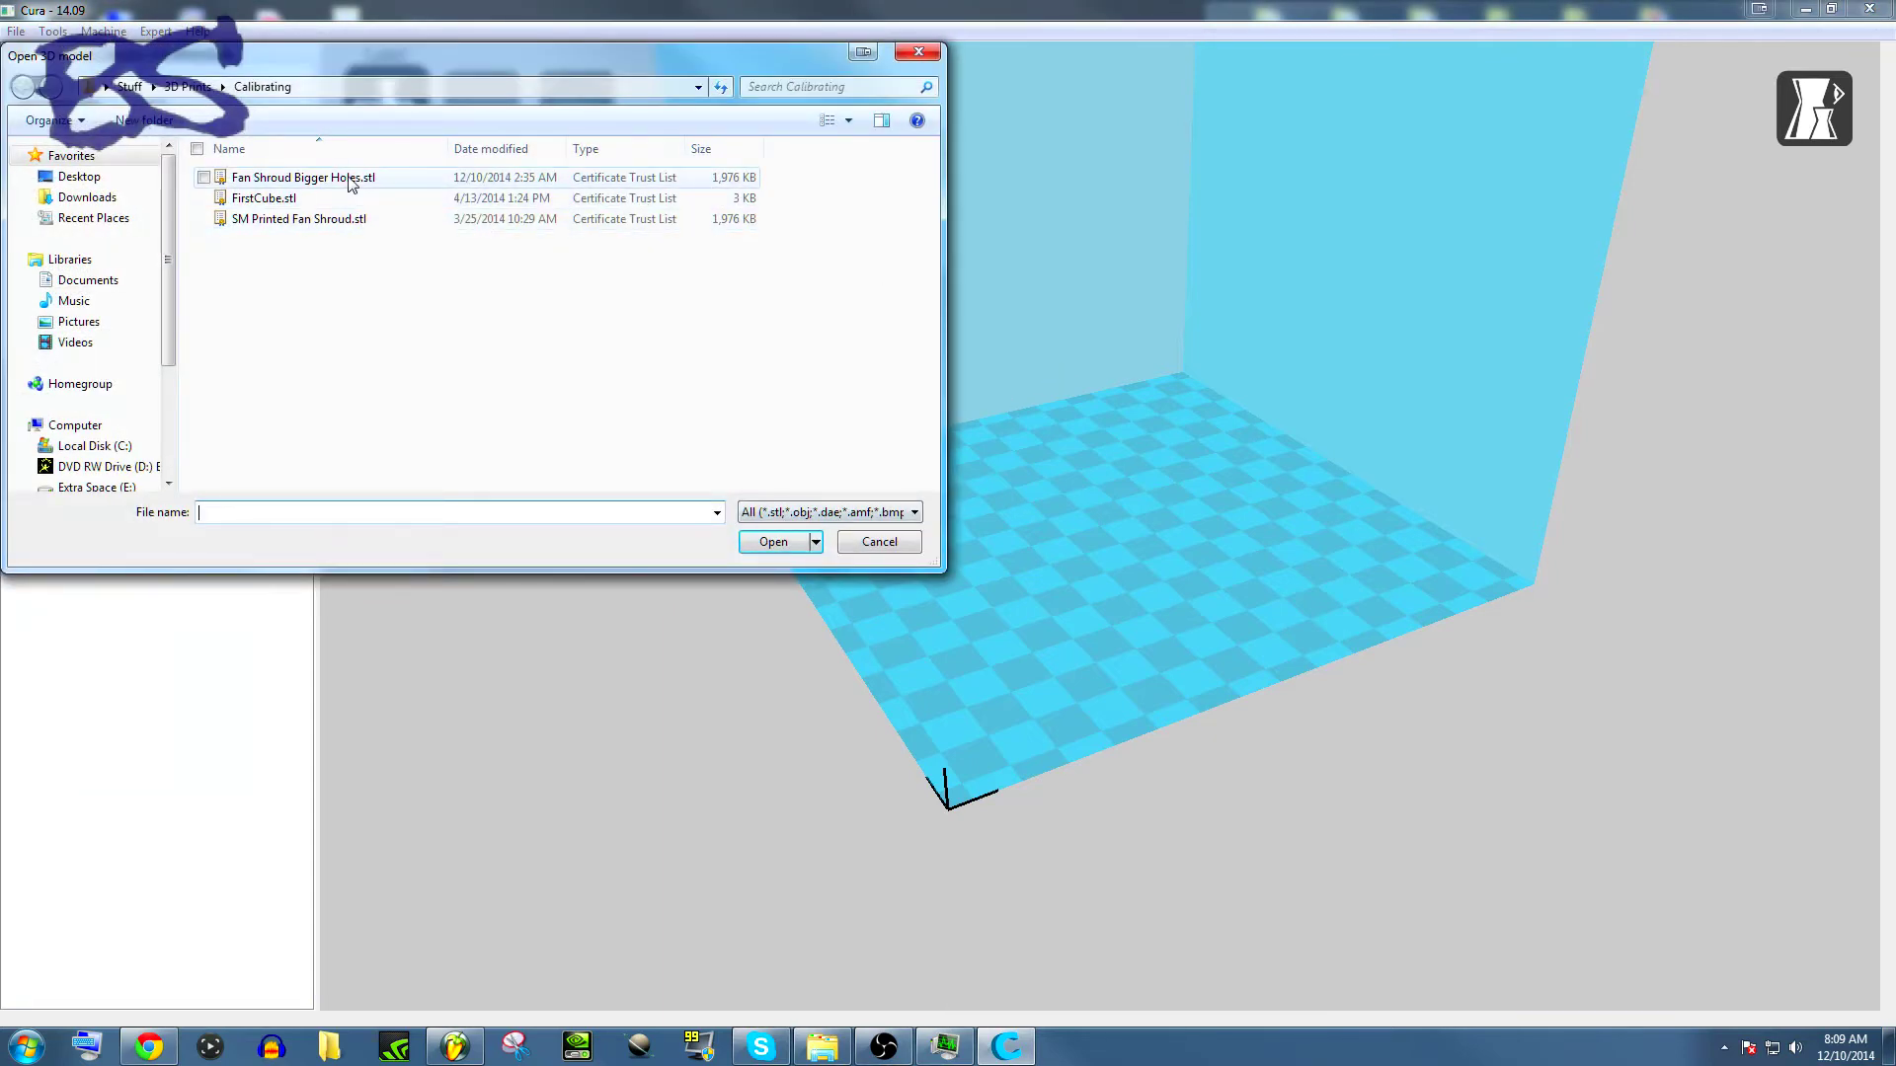
click(284, 200)
click(760, 541)
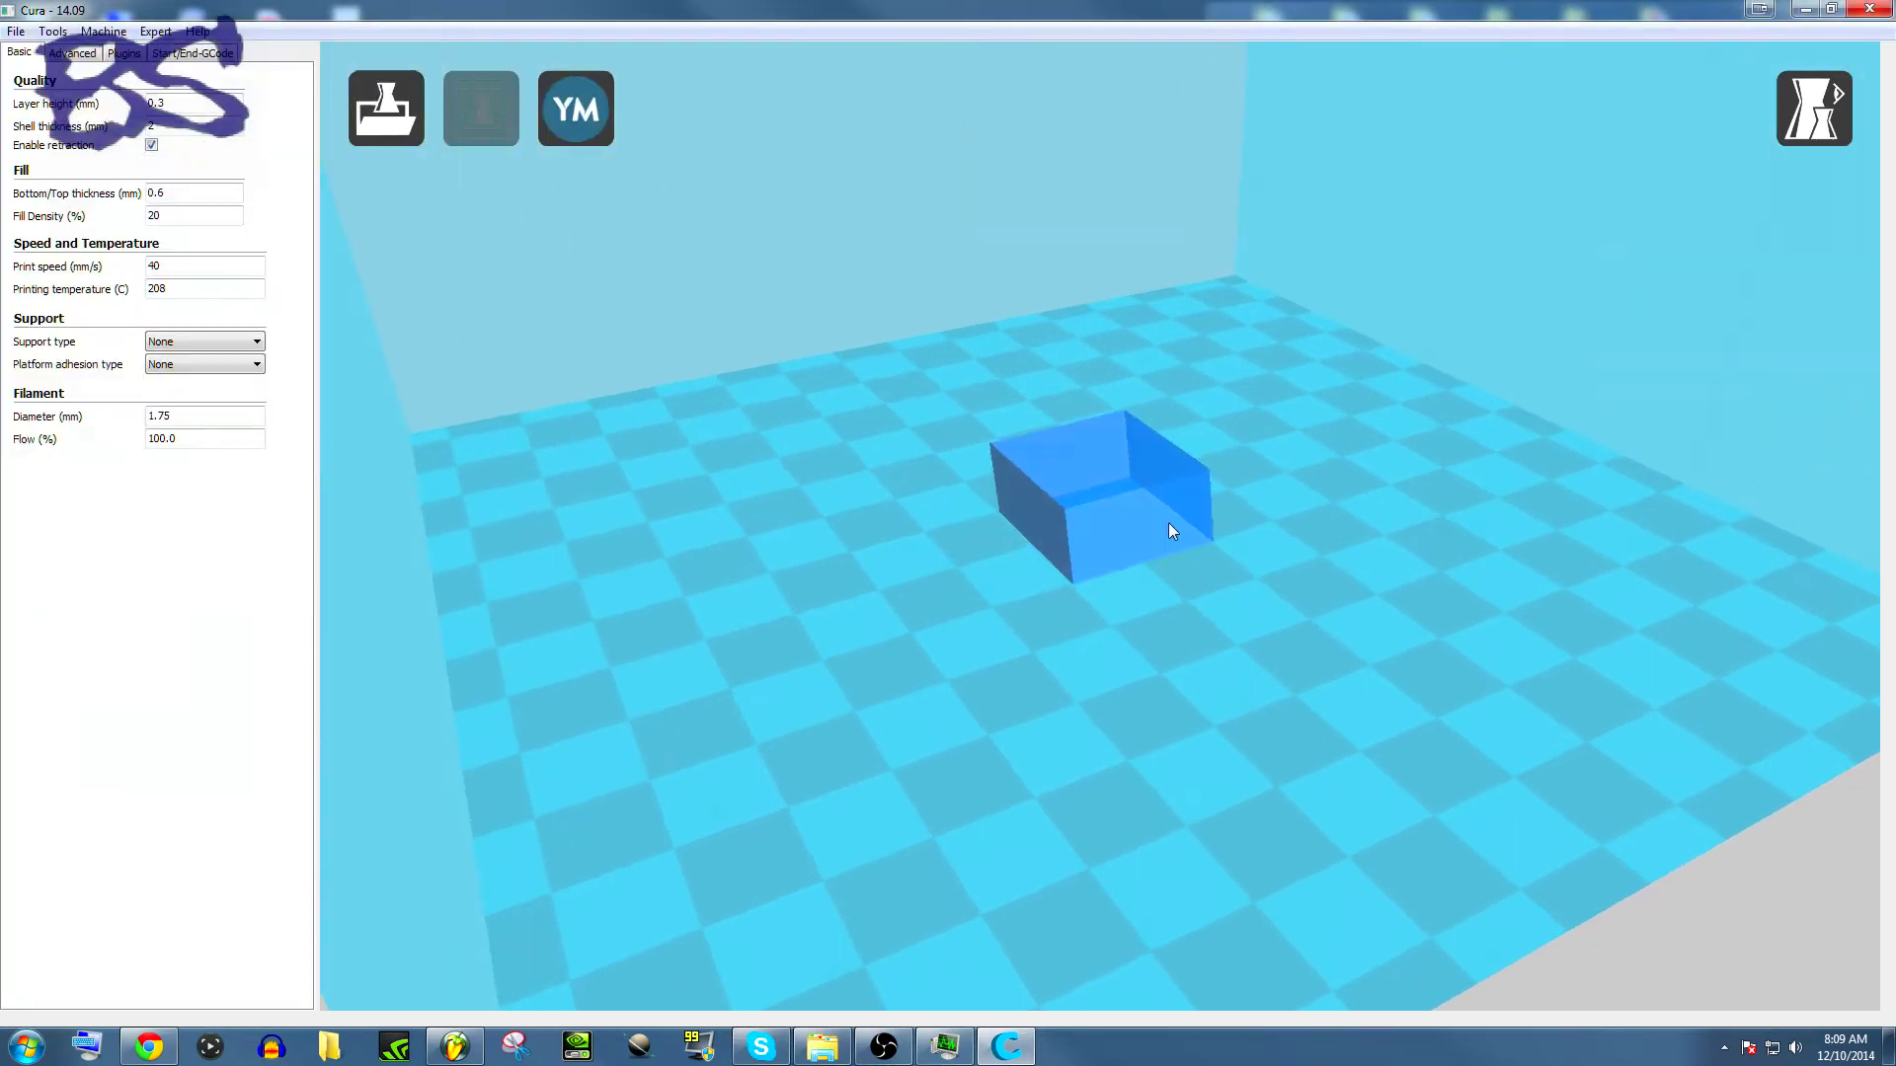
Move the cube toward the front-left of the plate and orbit to a lower frontal view.
click(1110, 504)
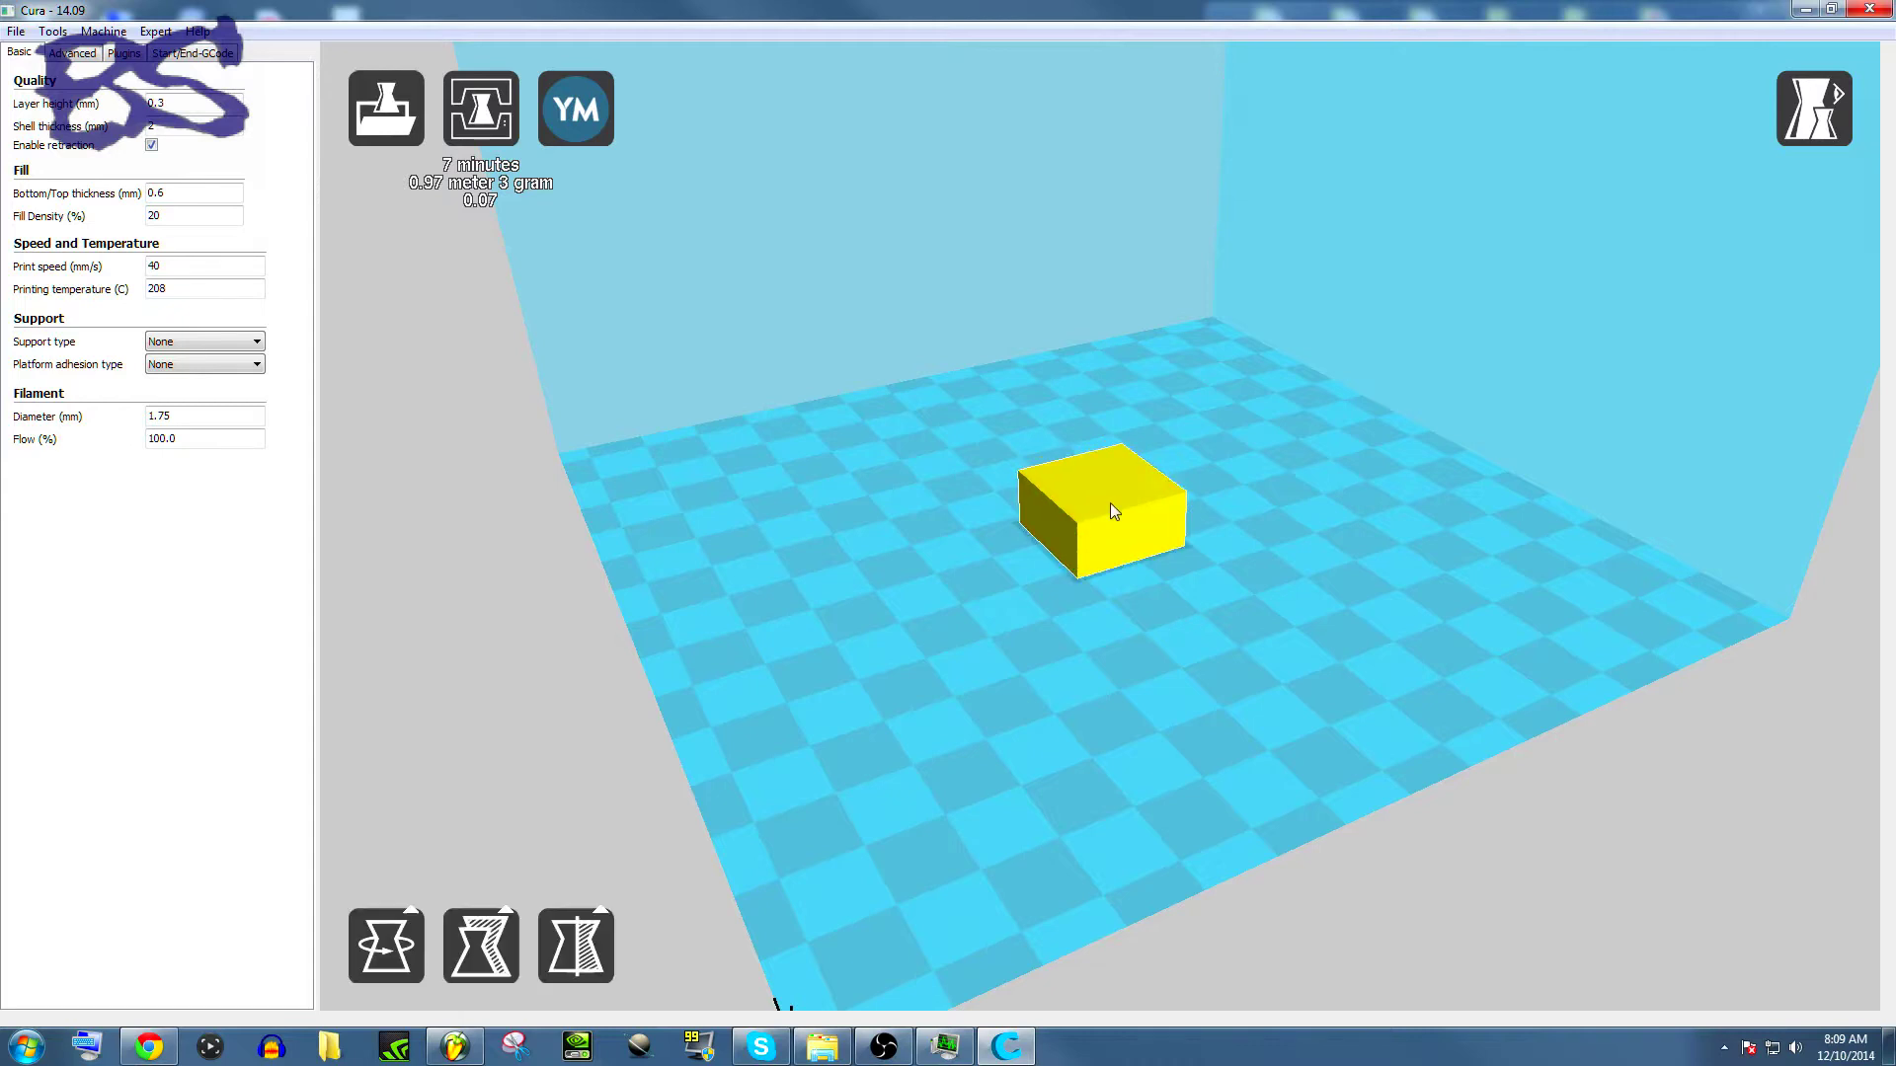
drag(1113, 510, 950, 774)
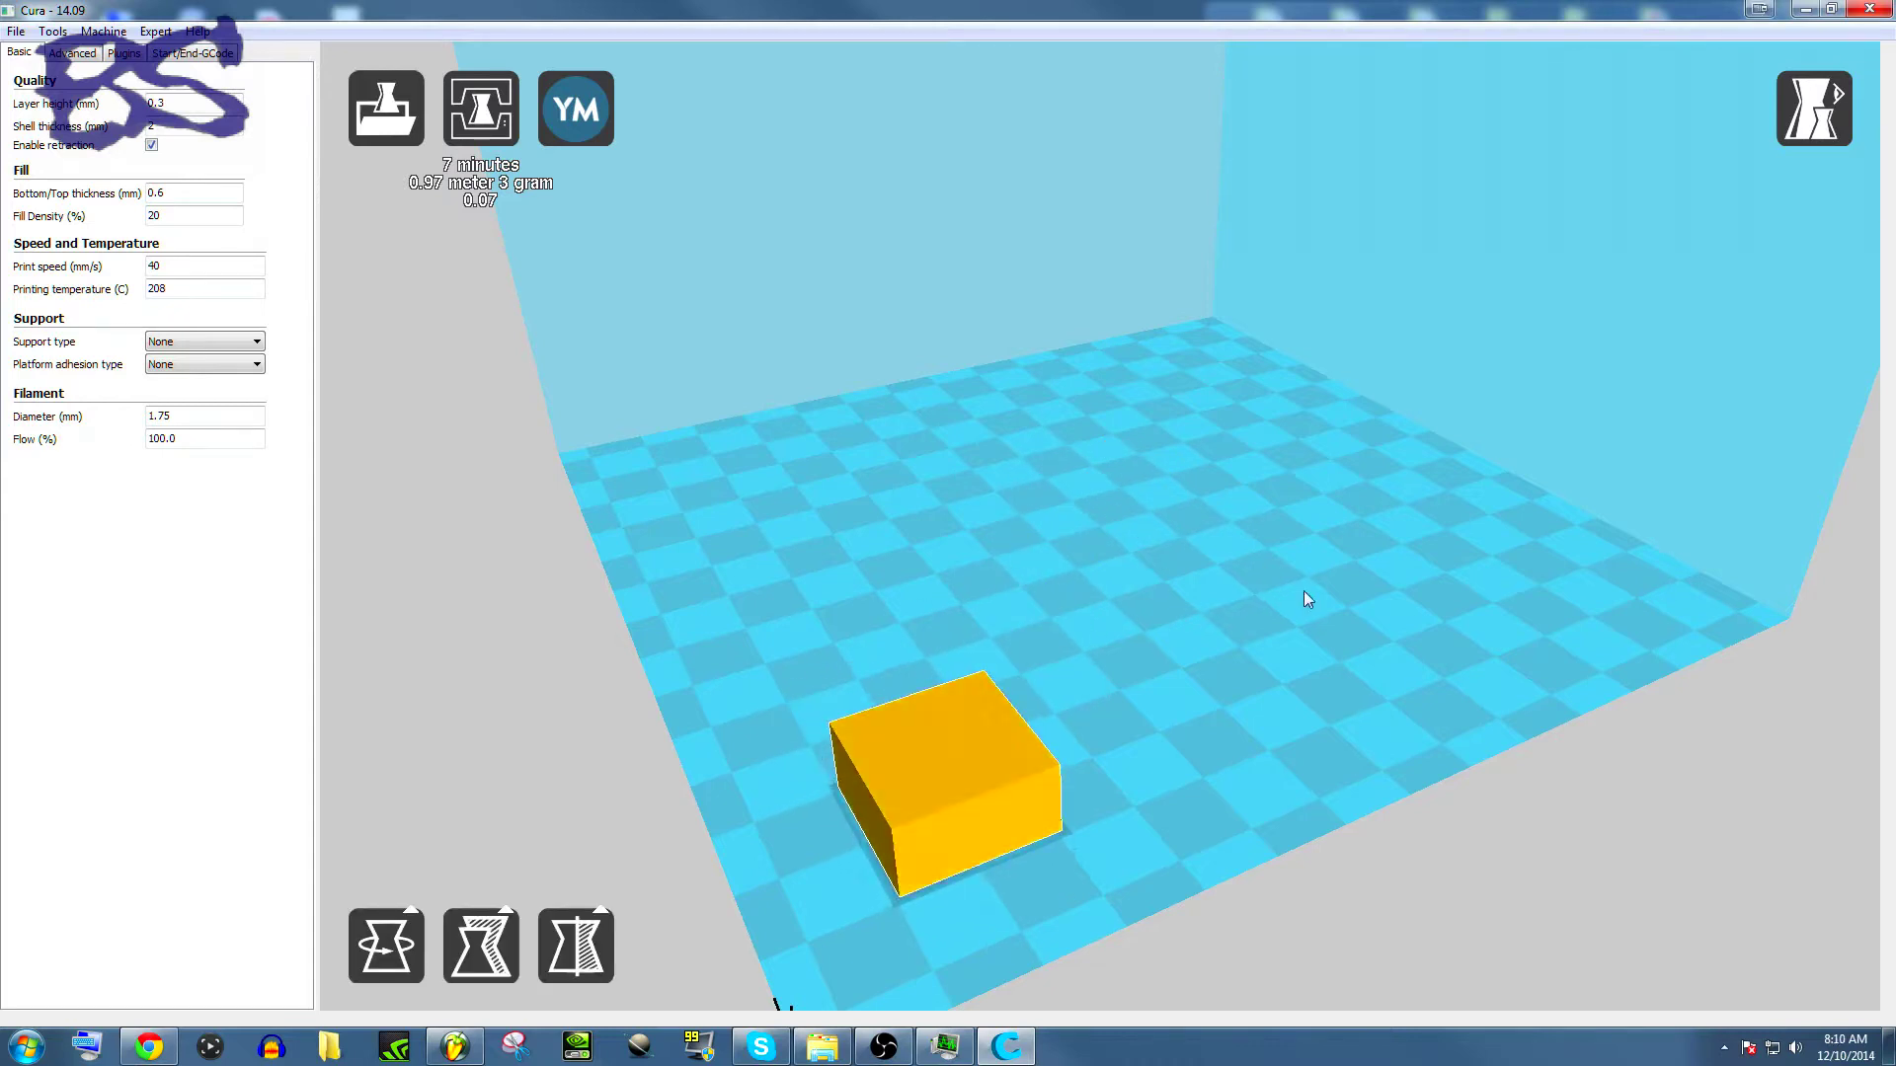
click(1177, 552)
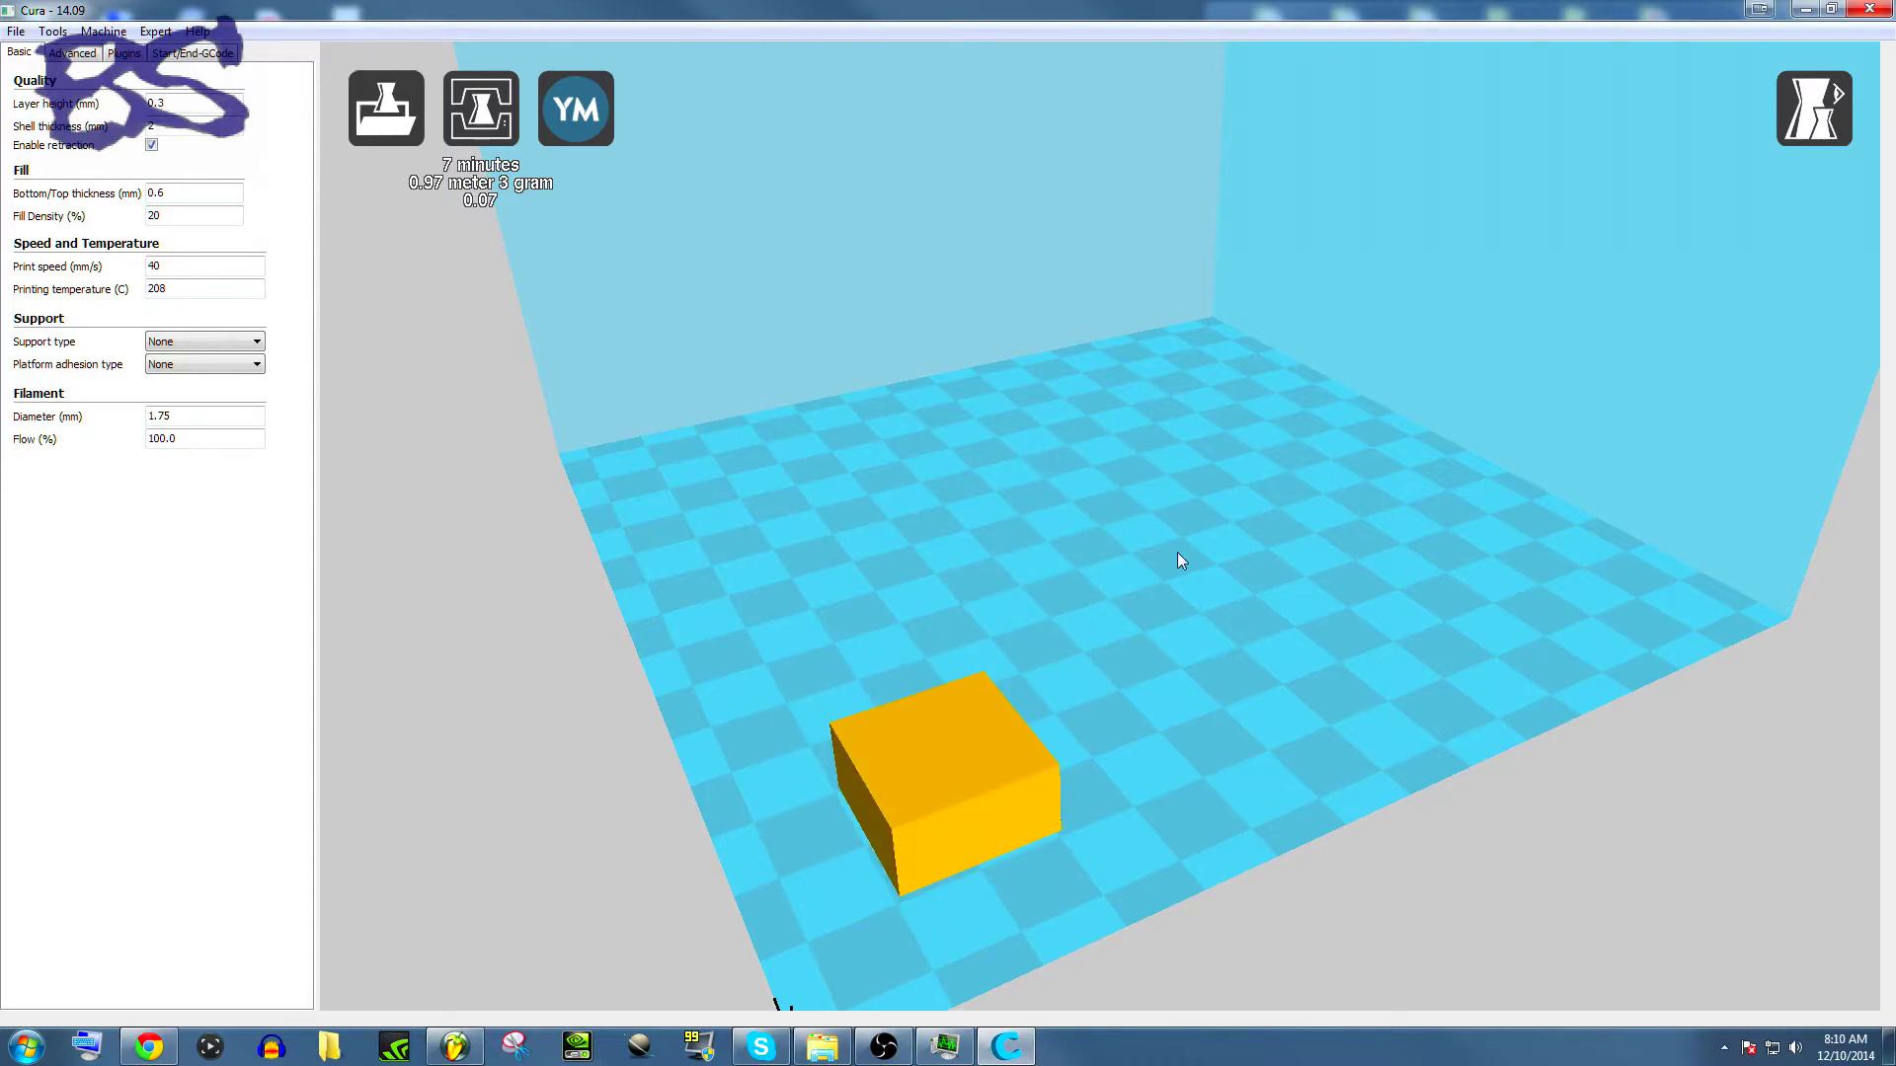
mouse_move(1177, 553)
right_down()
mouse_move(1163, 466)
mouse_move(1175, 559)
right_up()
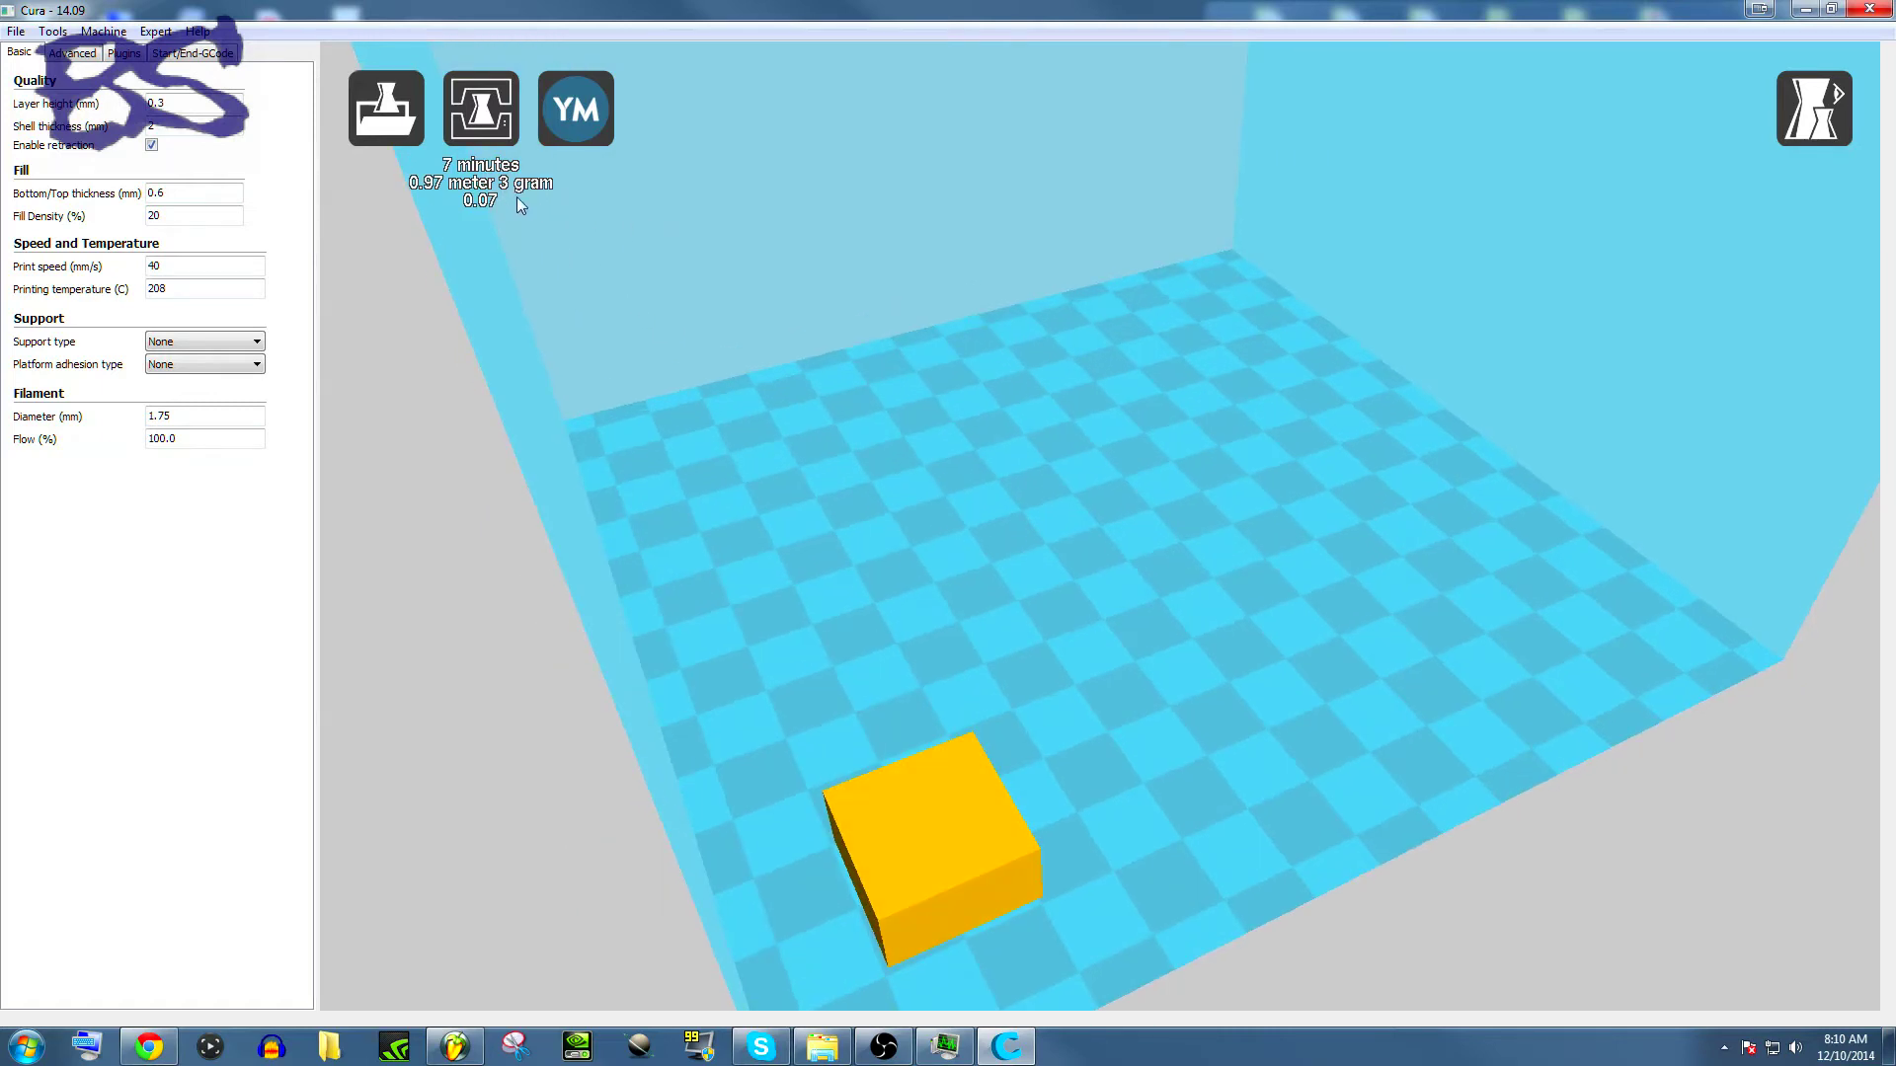
right_drag(999, 916, 642, 409)
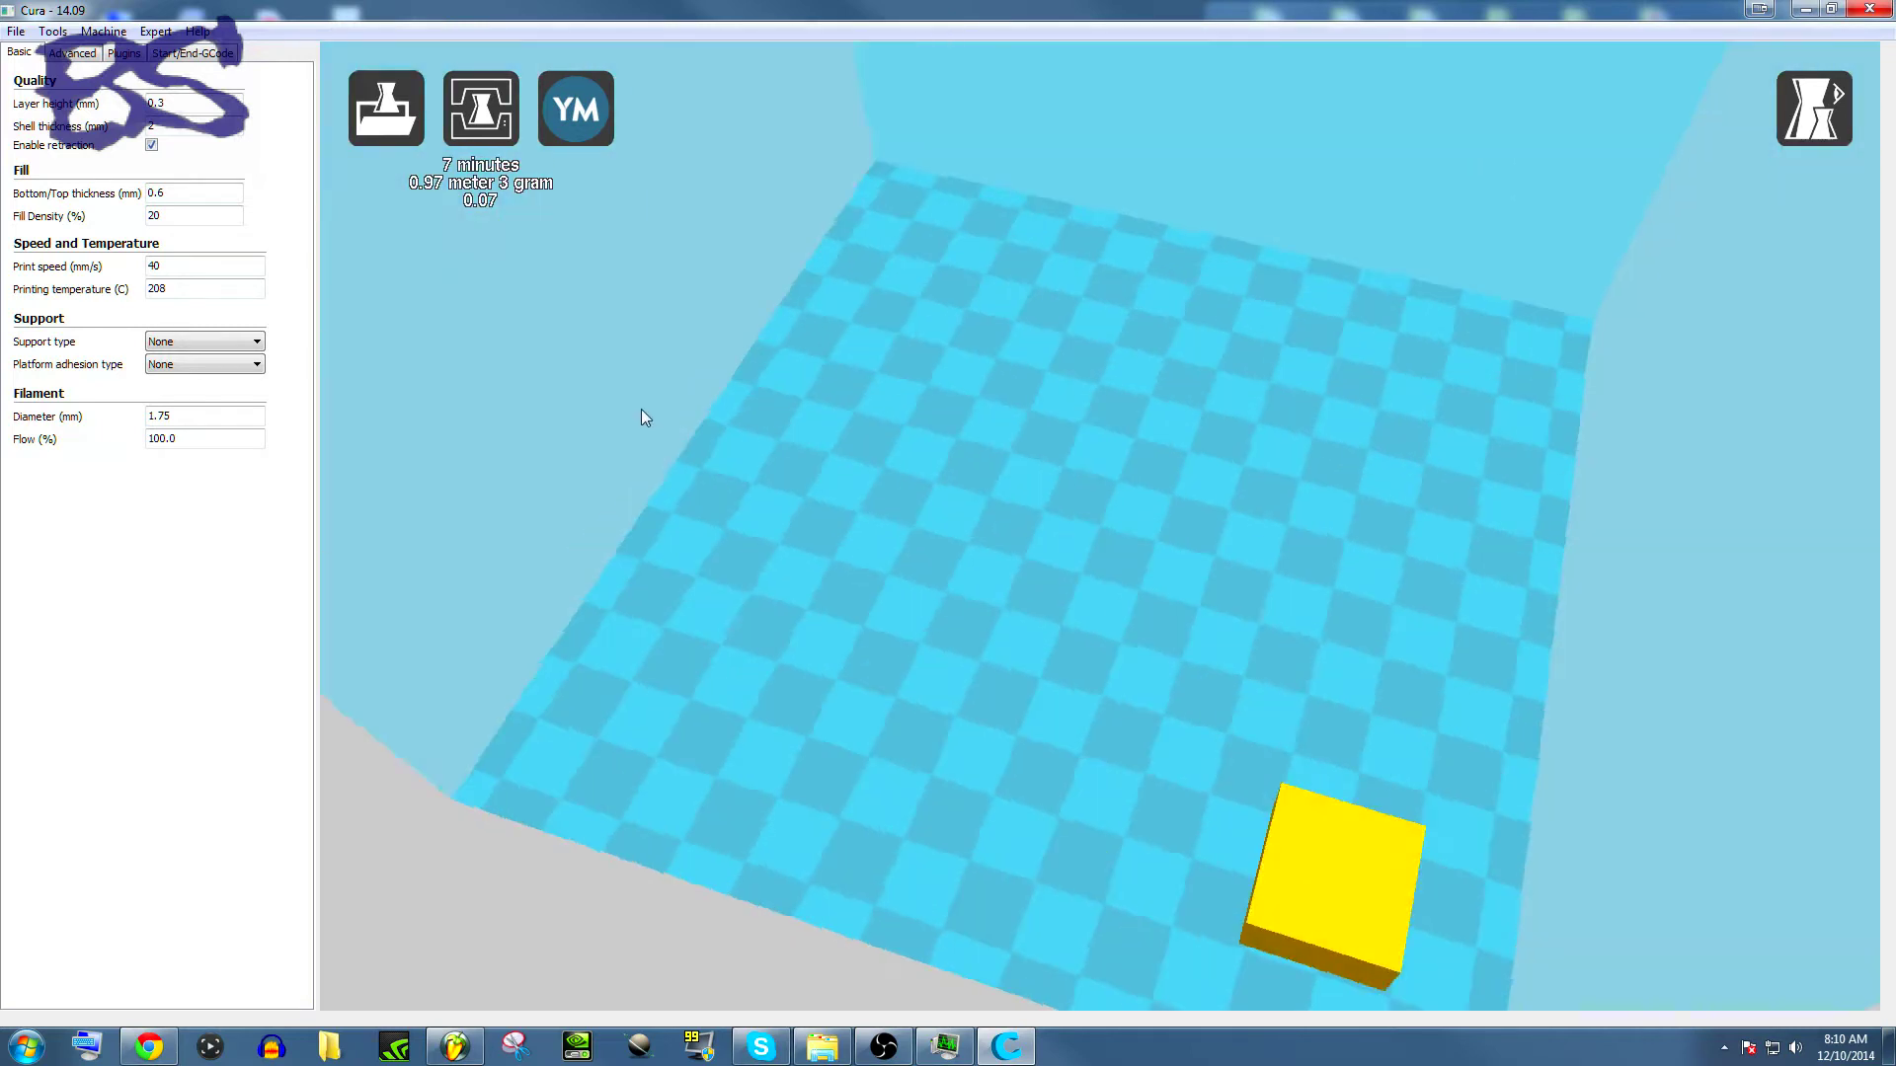
click(16, 30)
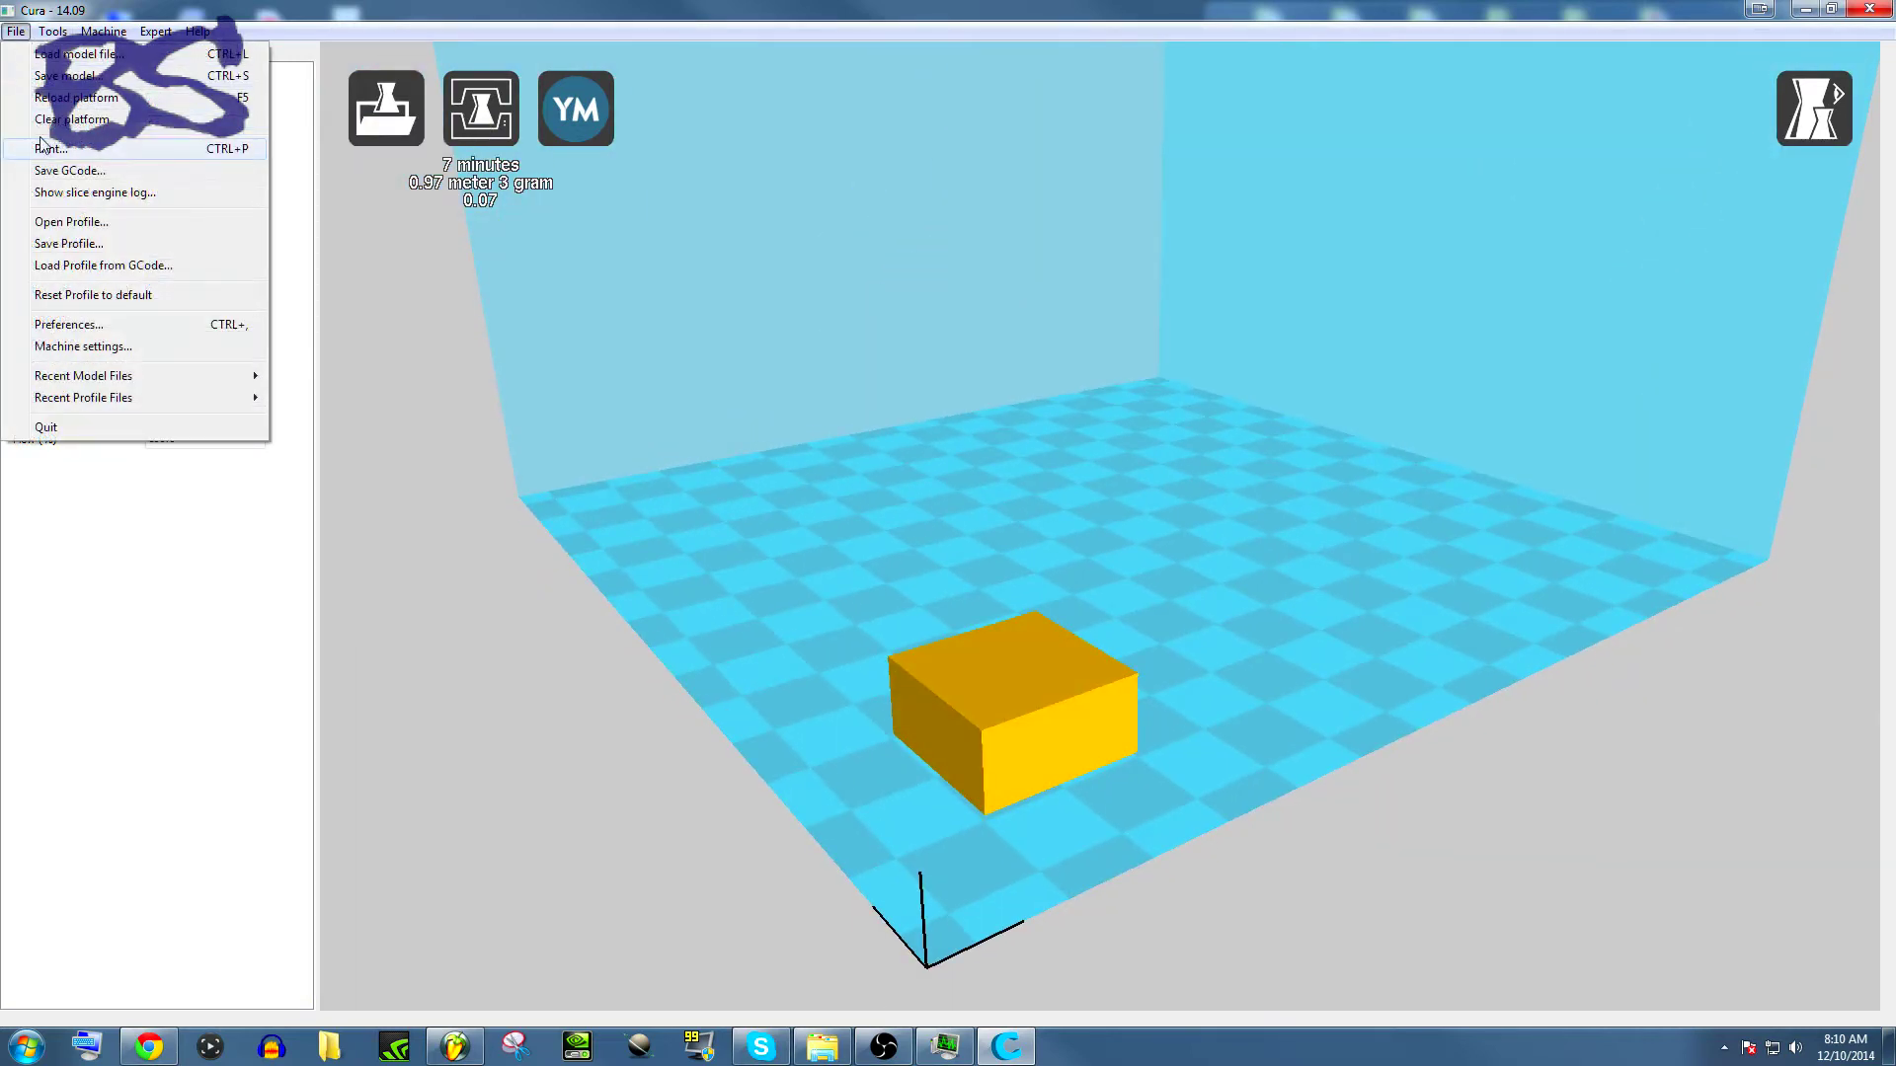
click(68, 323)
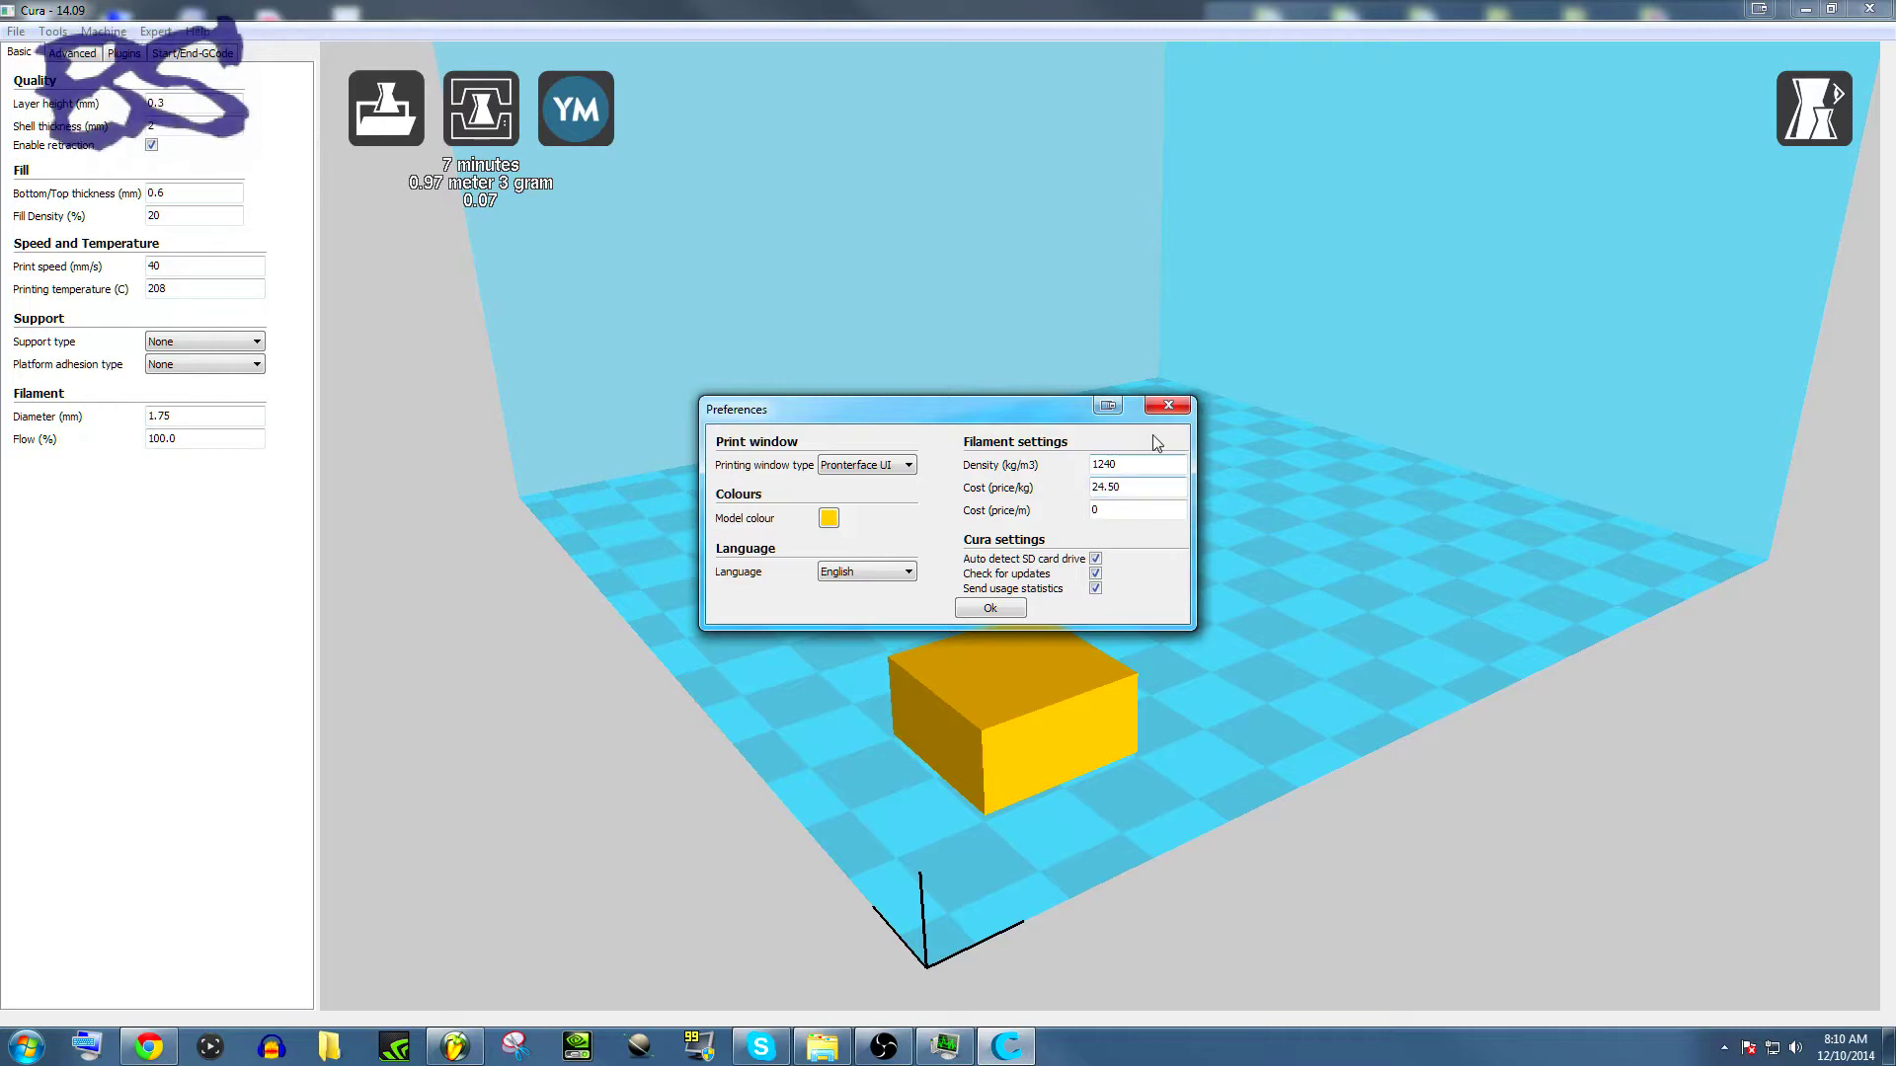
click(1168, 406)
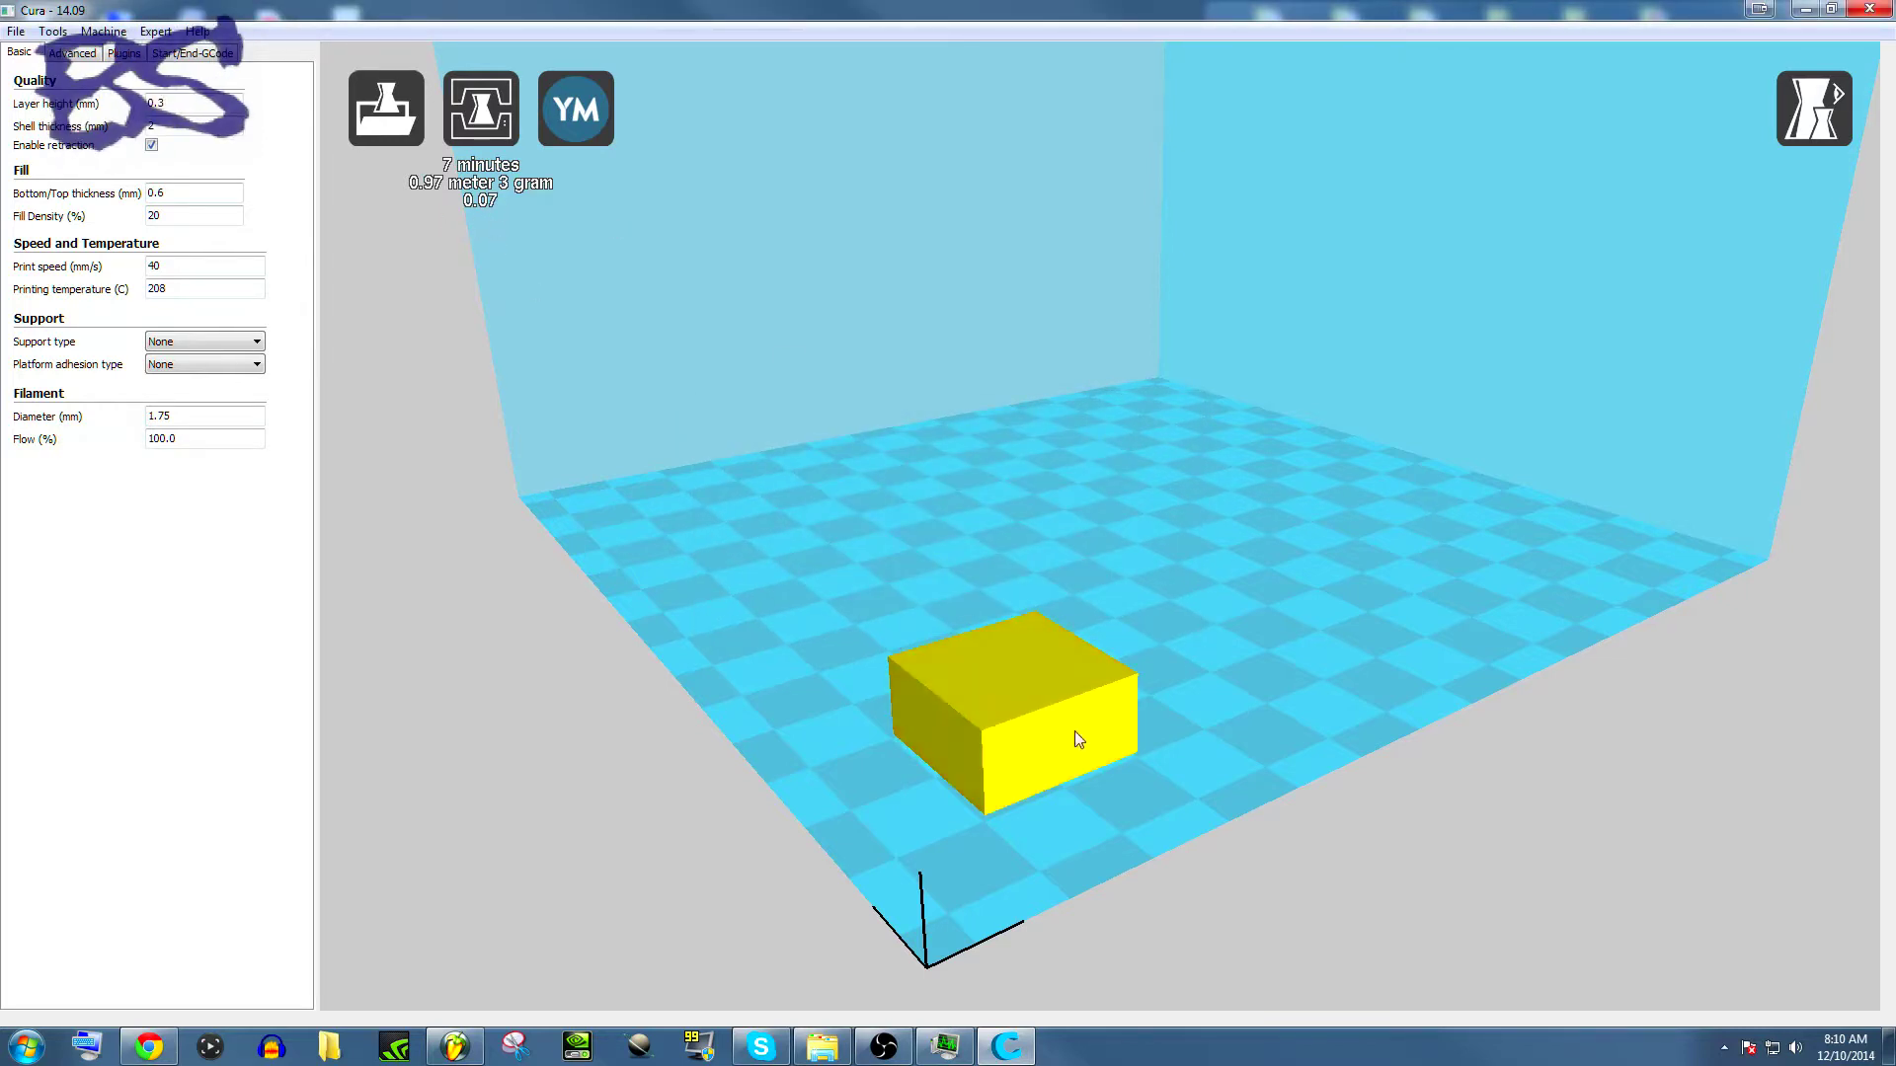
right_drag(1074, 730, 1306, 571)
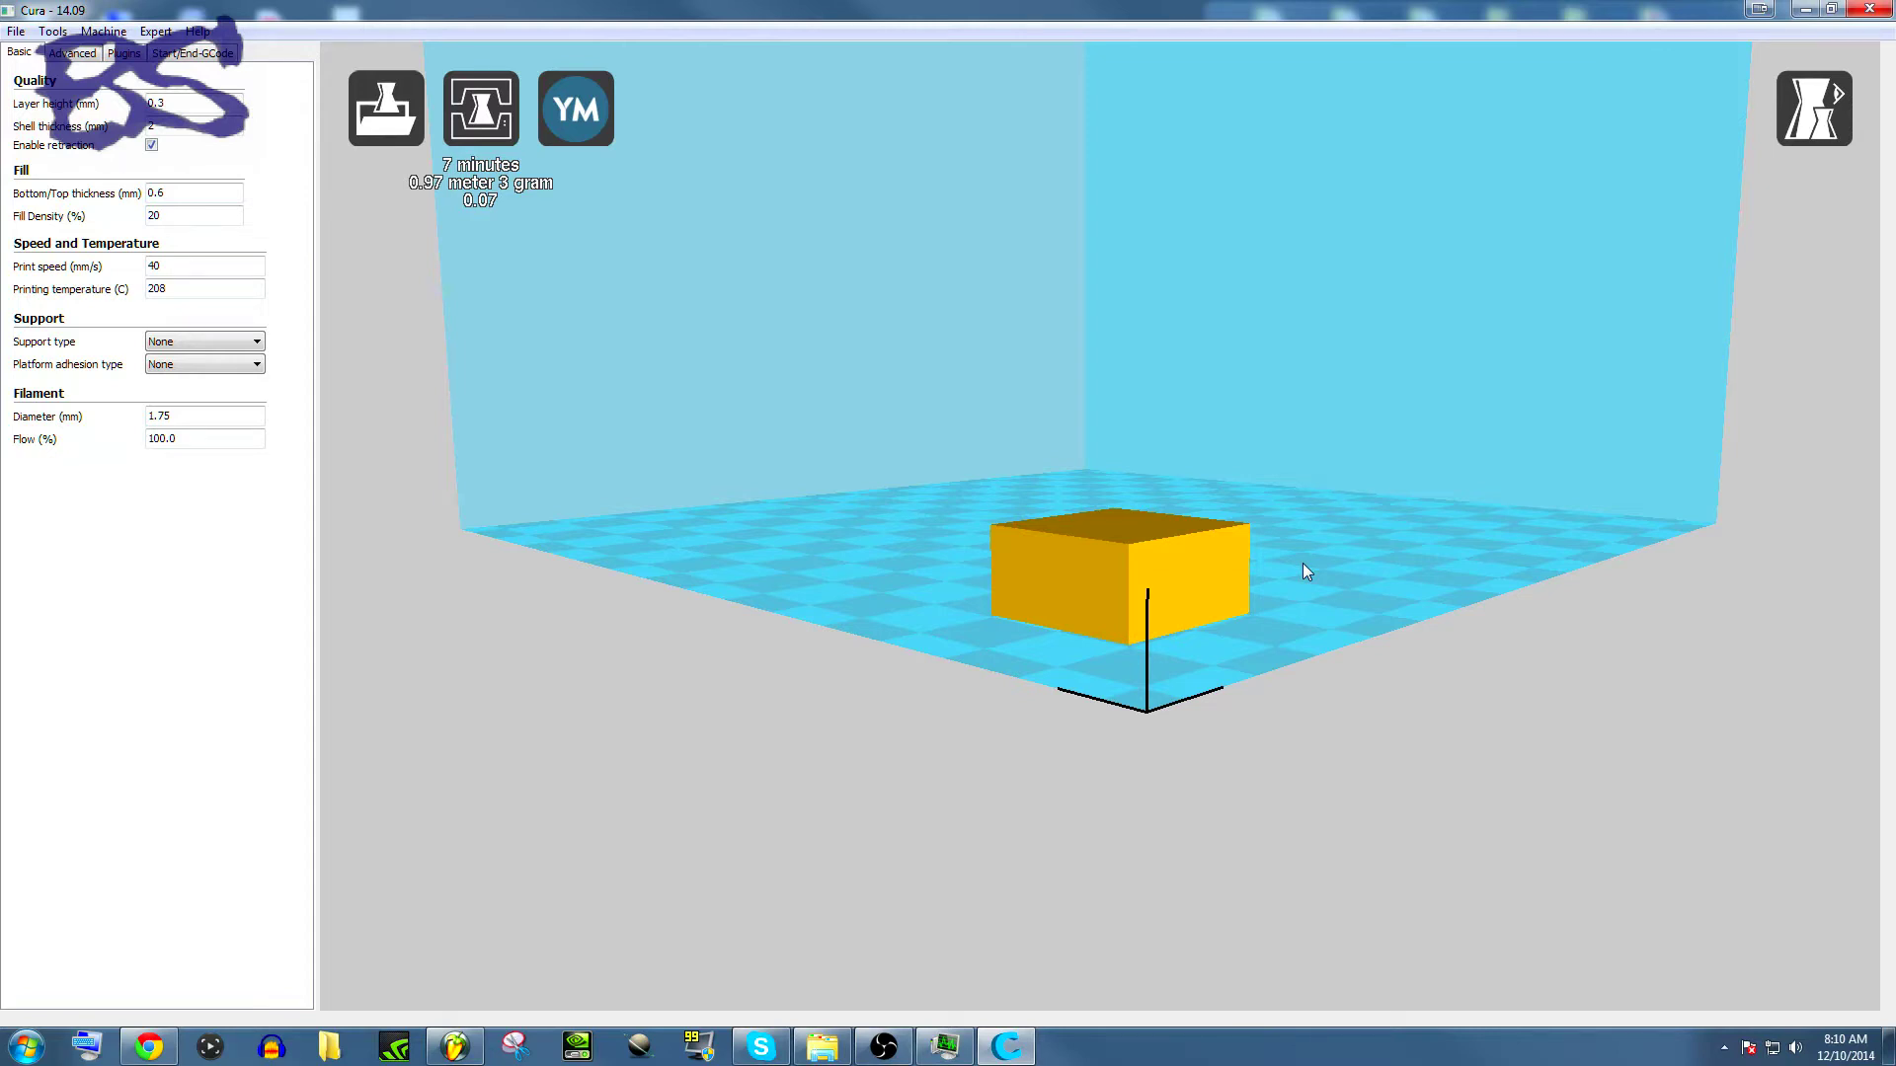
right_drag(1380, 538, 1326, 586)
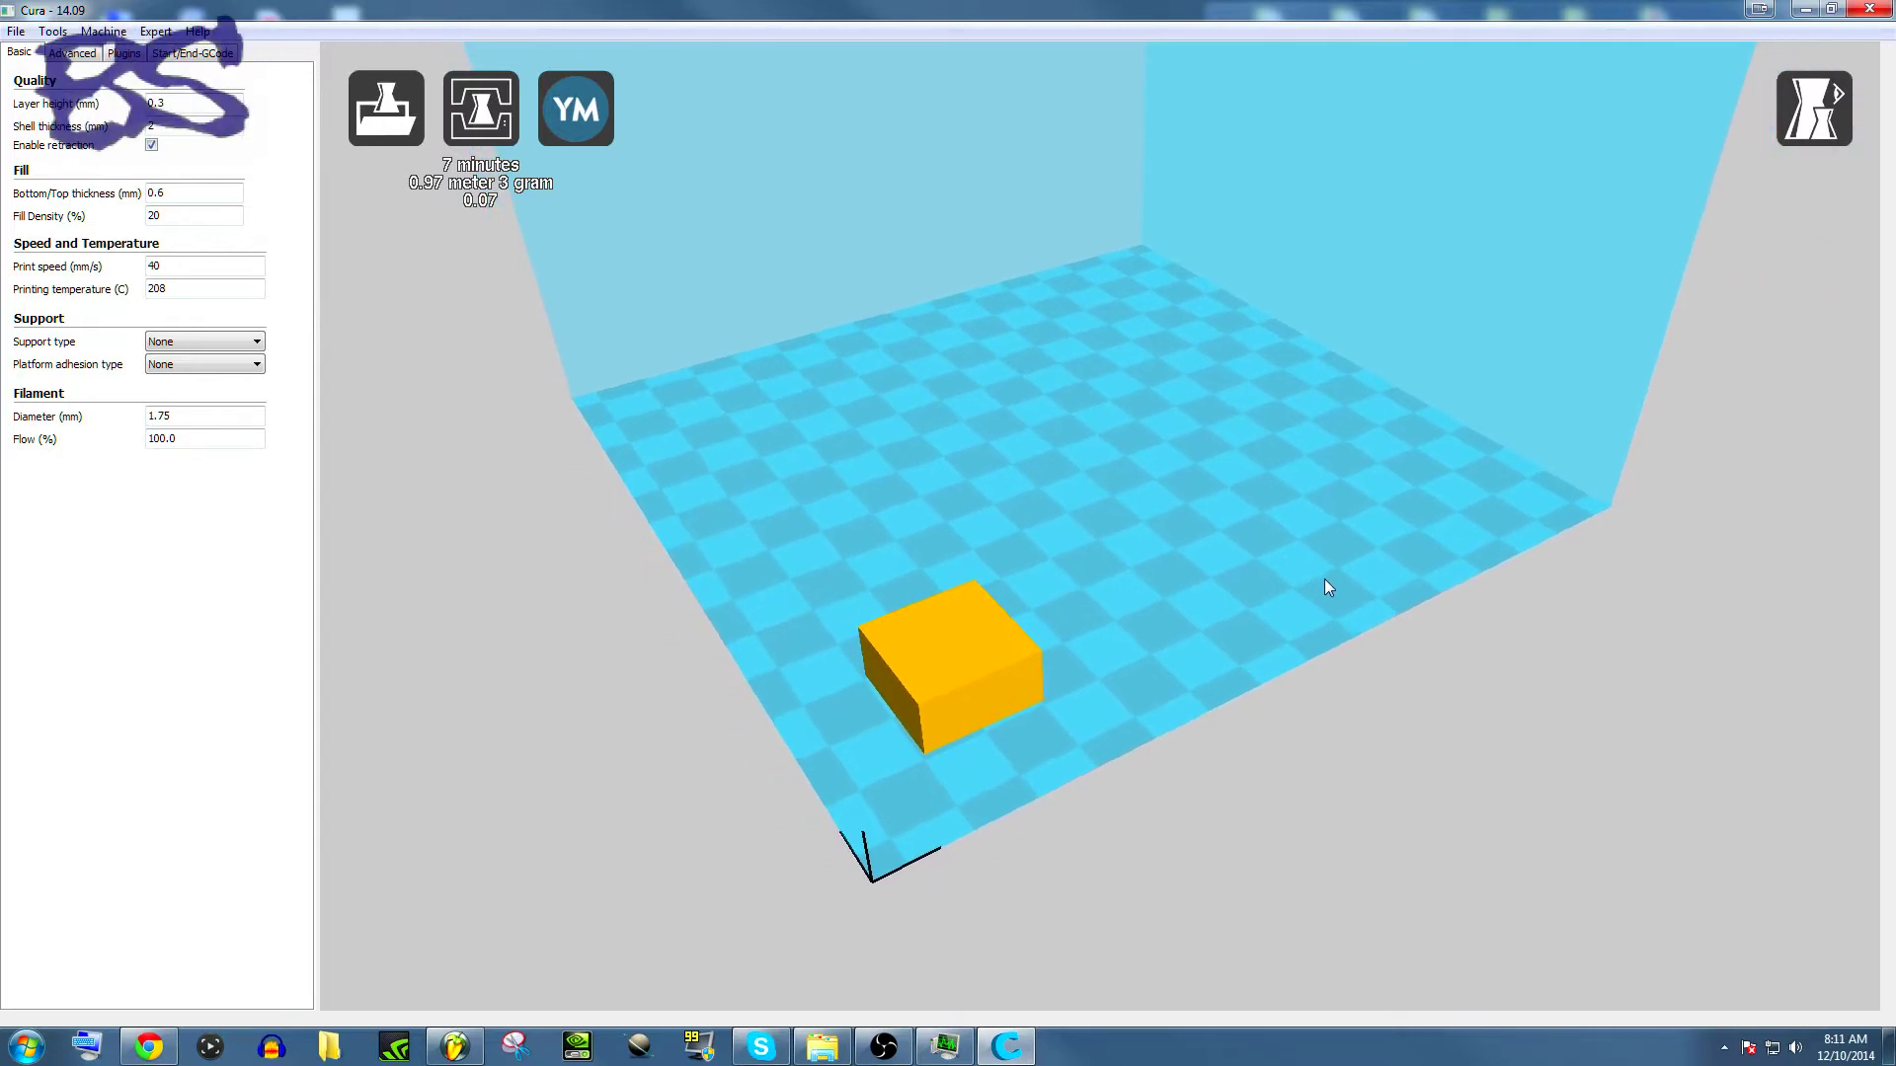
Open the USB printing window and send M503 to list the printer's stored settings.
click(477, 110)
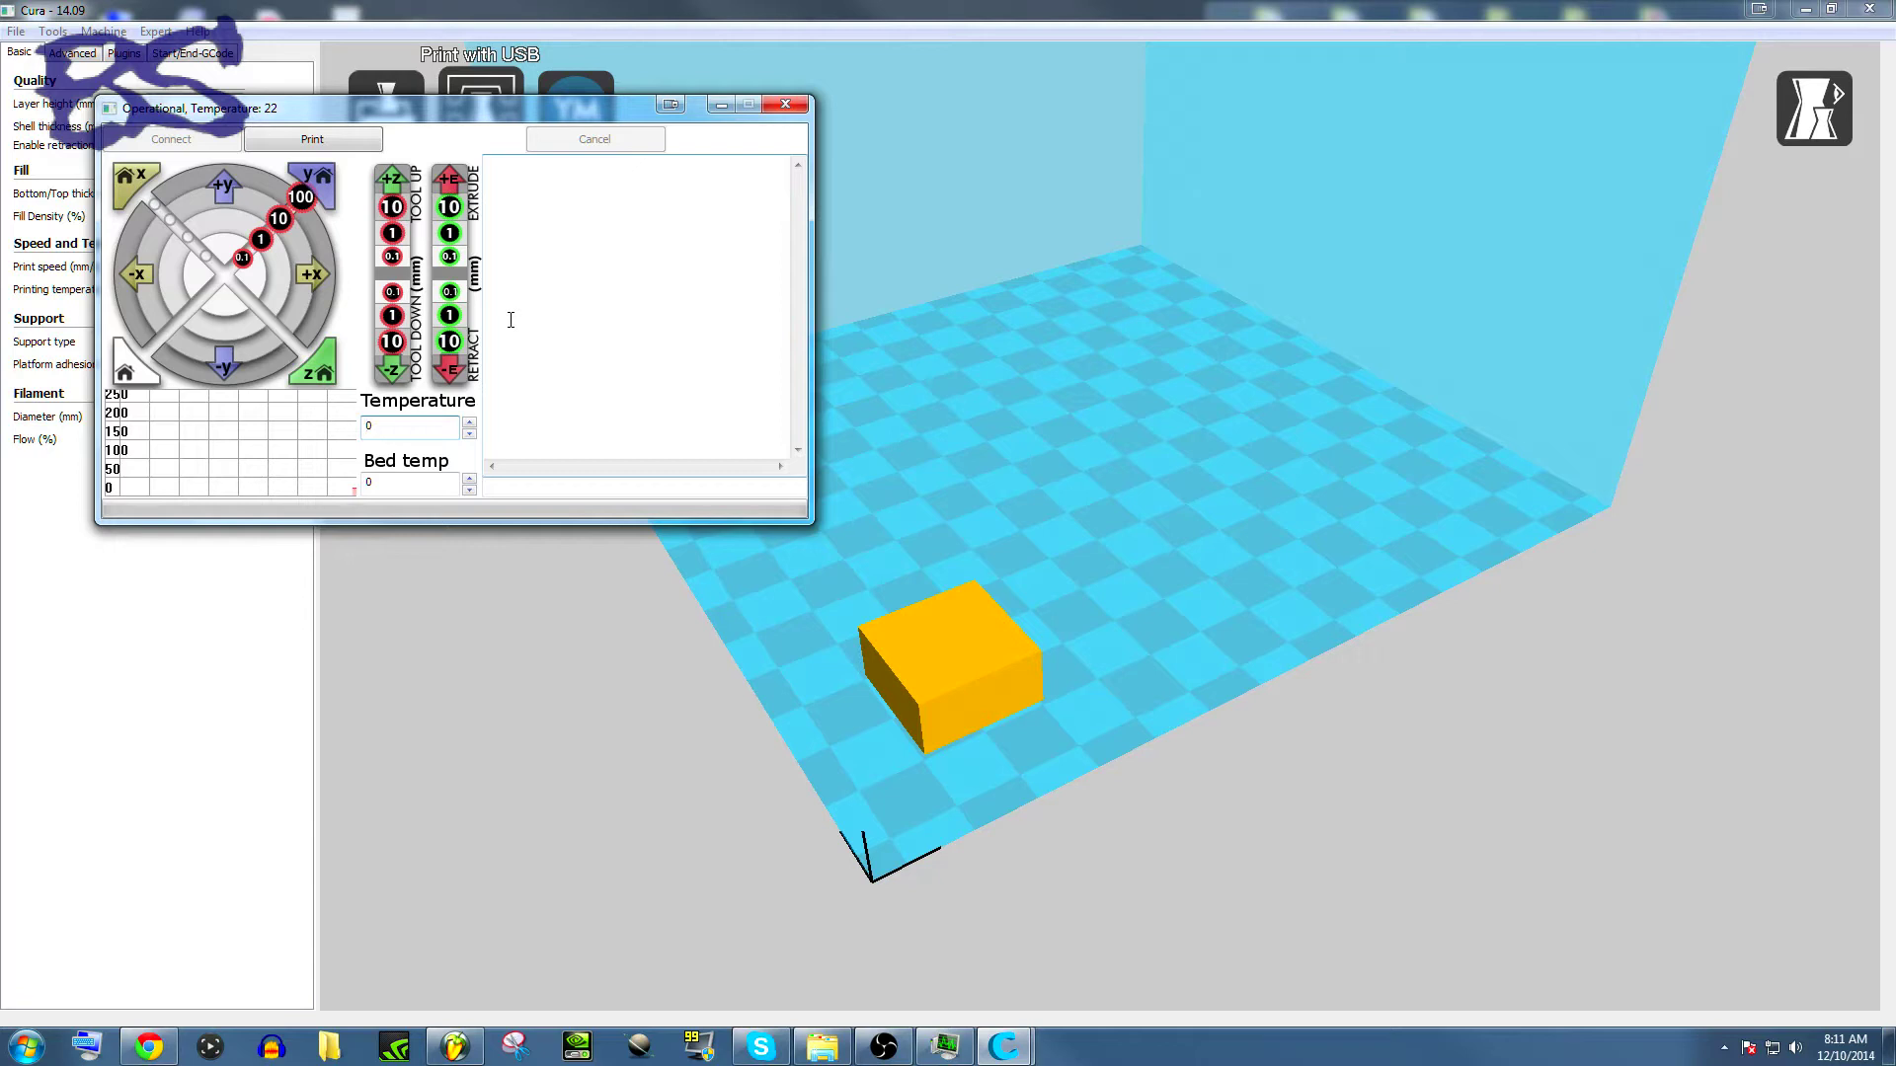
click(562, 484)
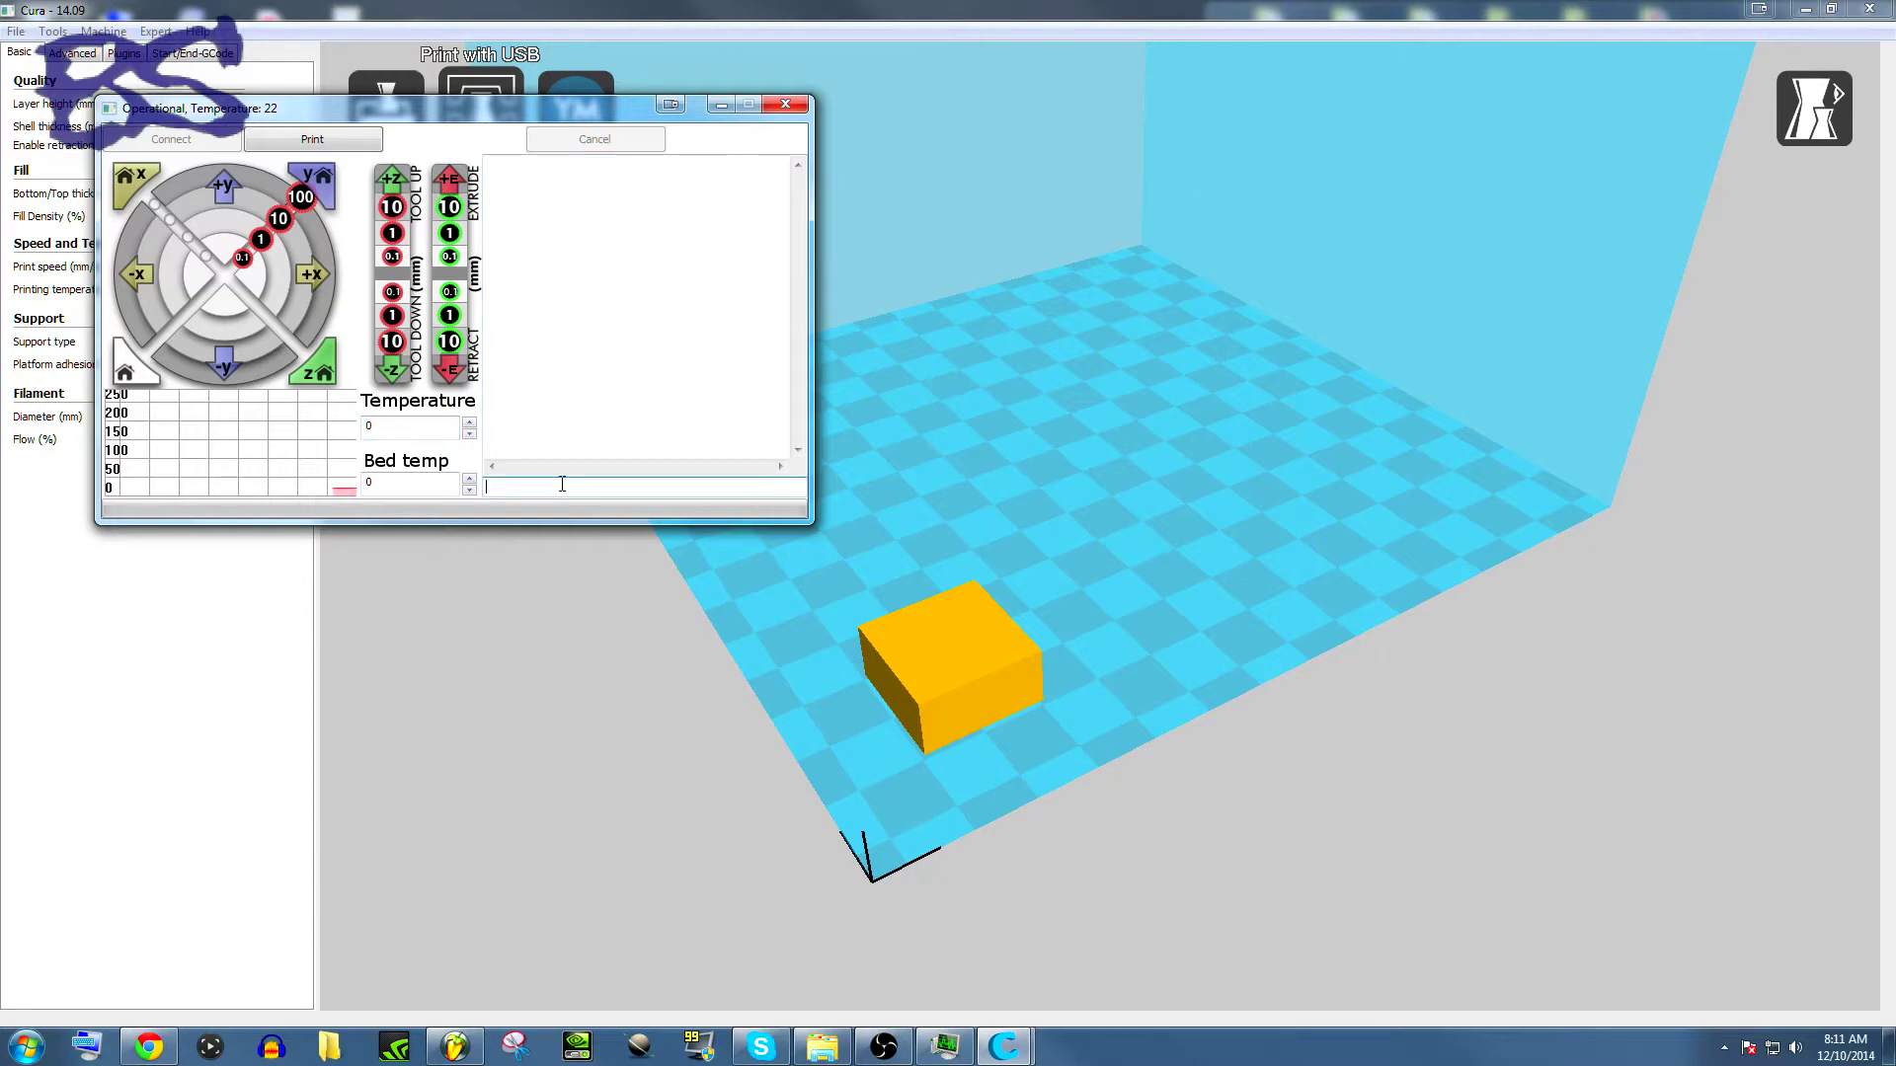
text(M503)
key(Return)
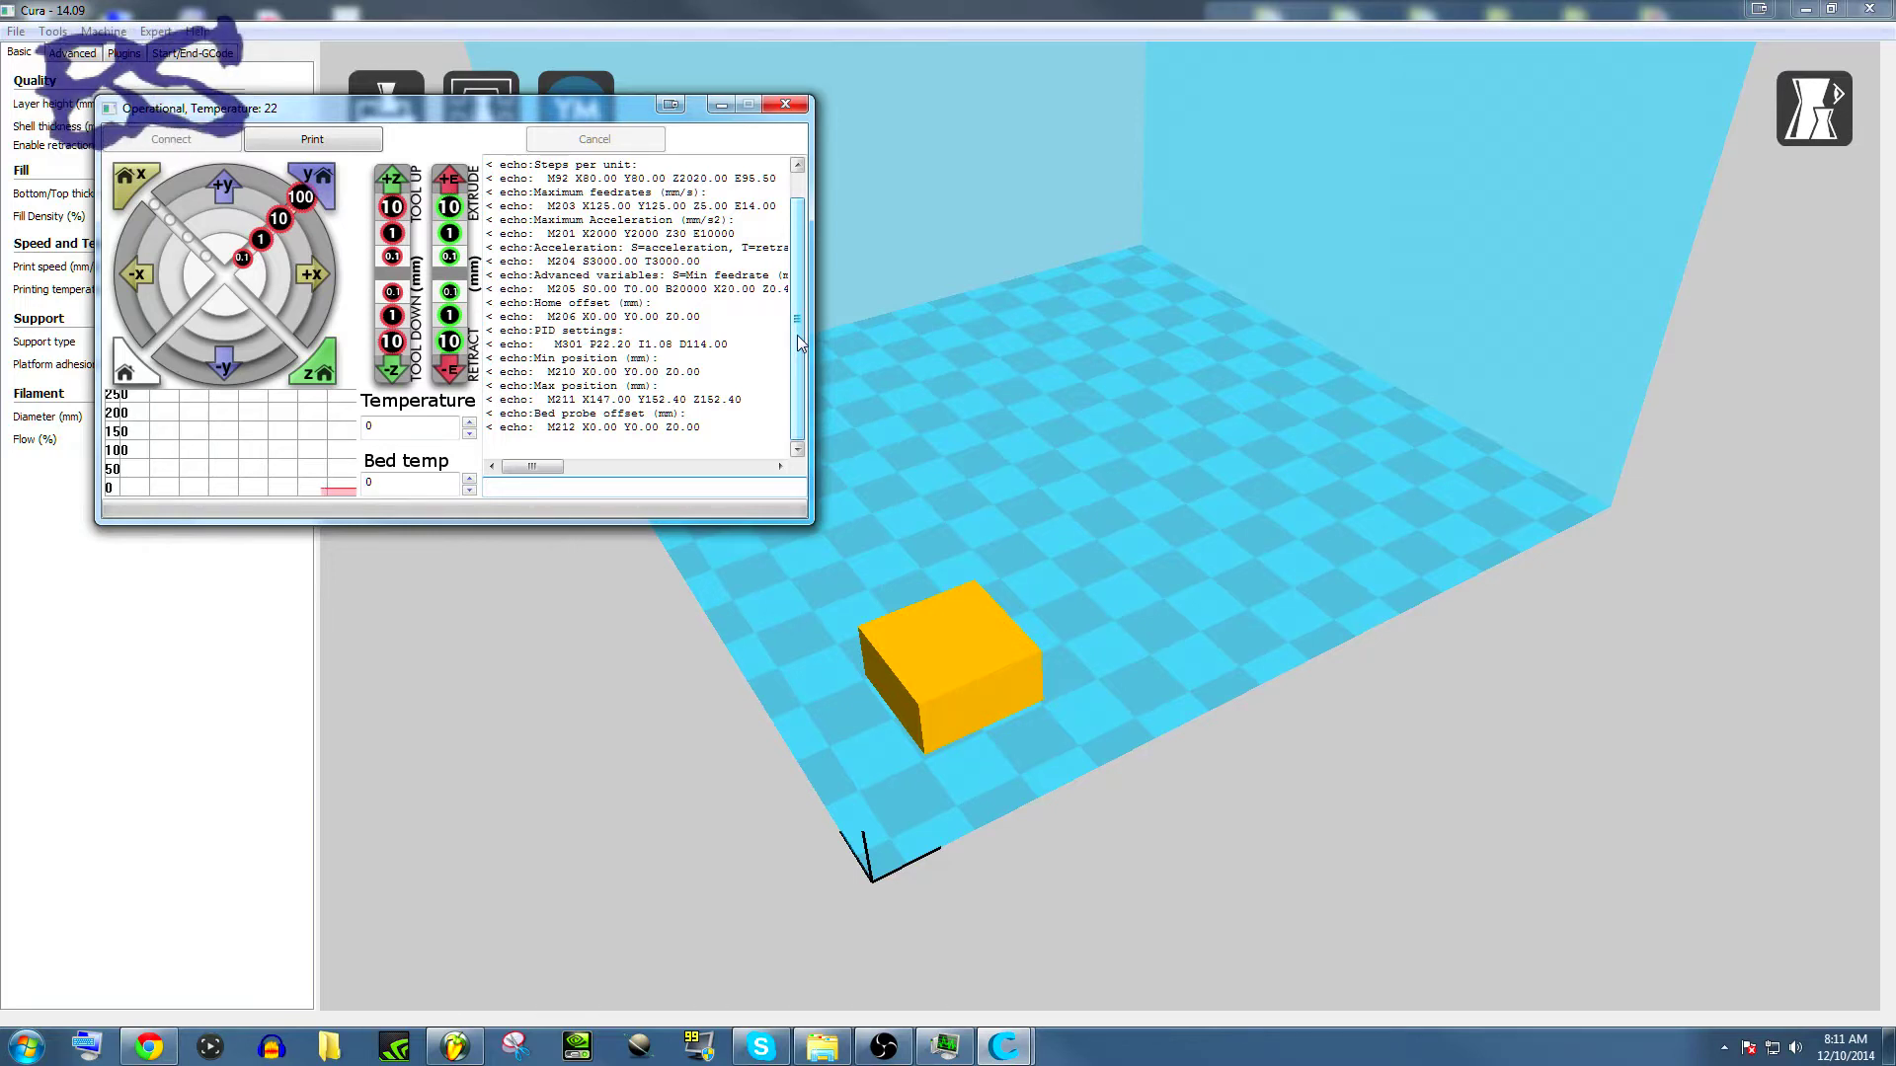
drag(797, 334, 803, 410)
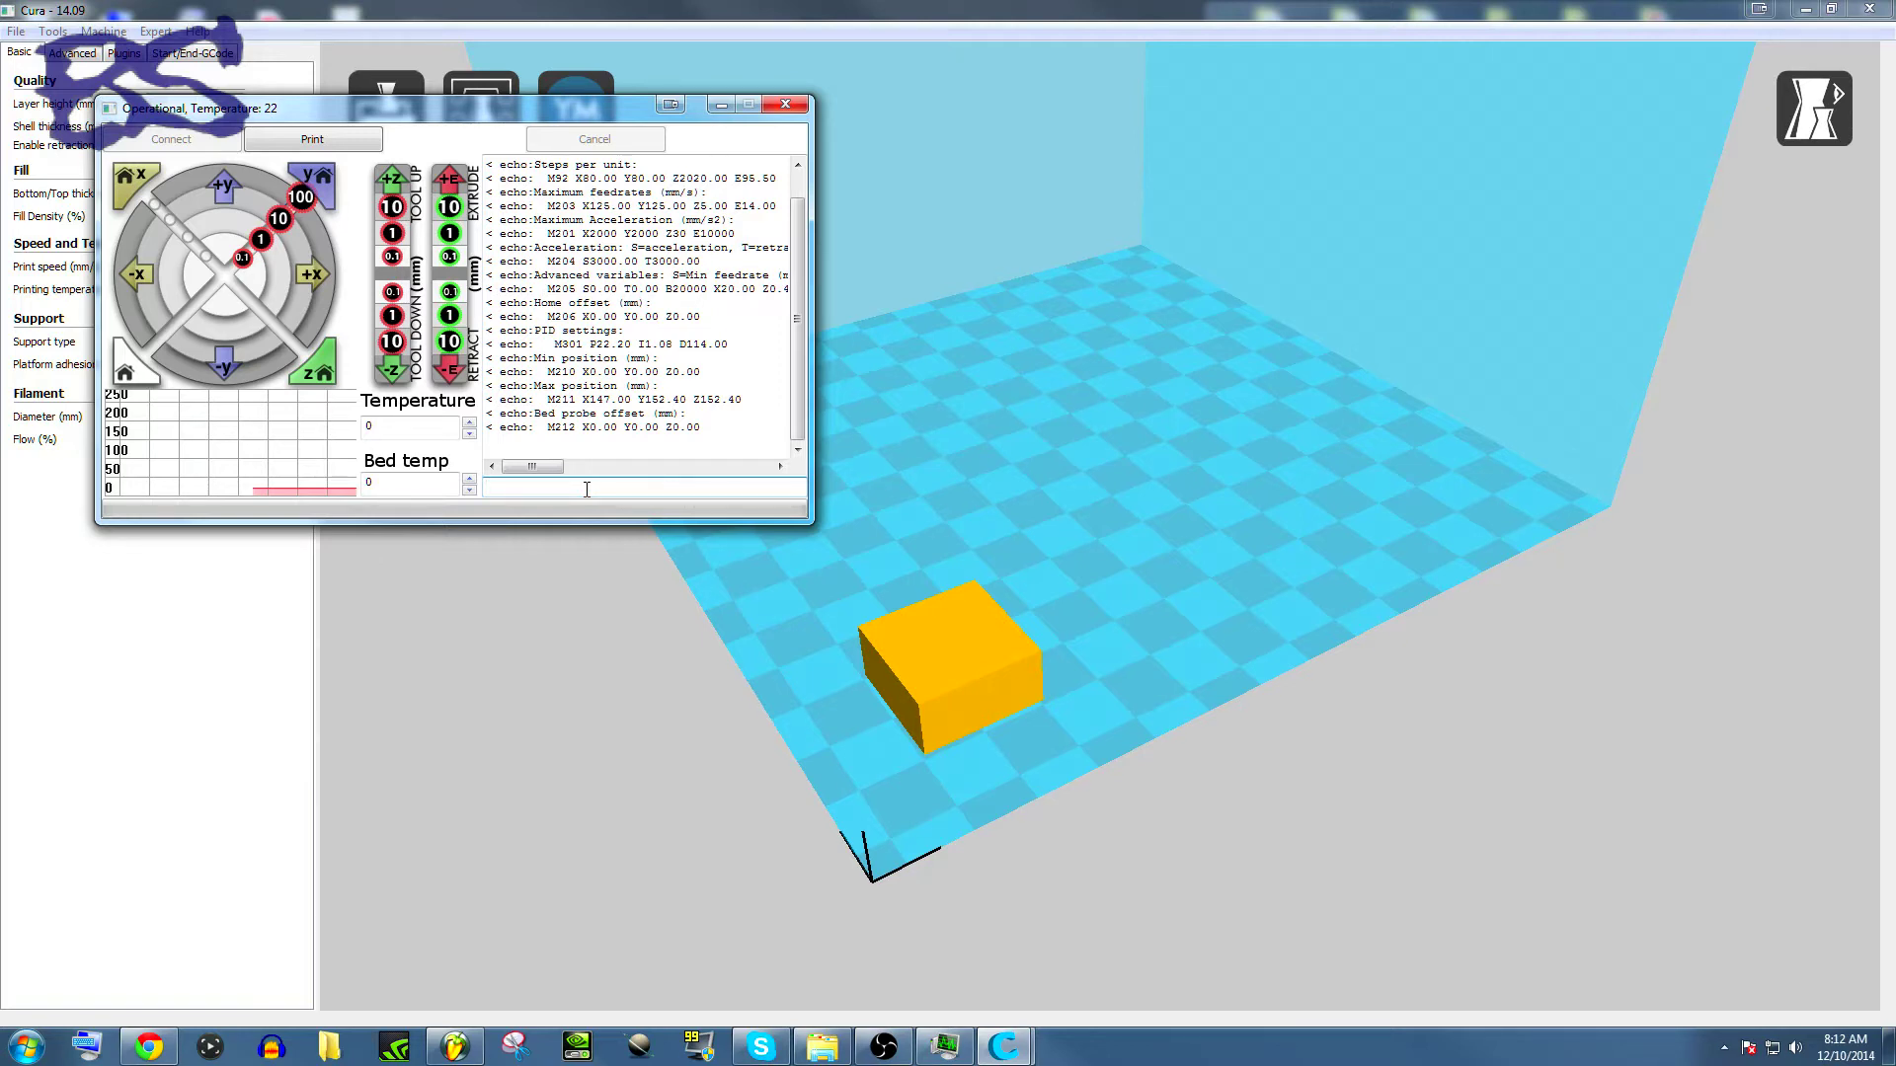
click(586, 490)
Set the probe Z offset with M212Z0.1, store it with M500, and reload with M501.
text(M212Z0.1)
key(BackSpace)
key(Return)
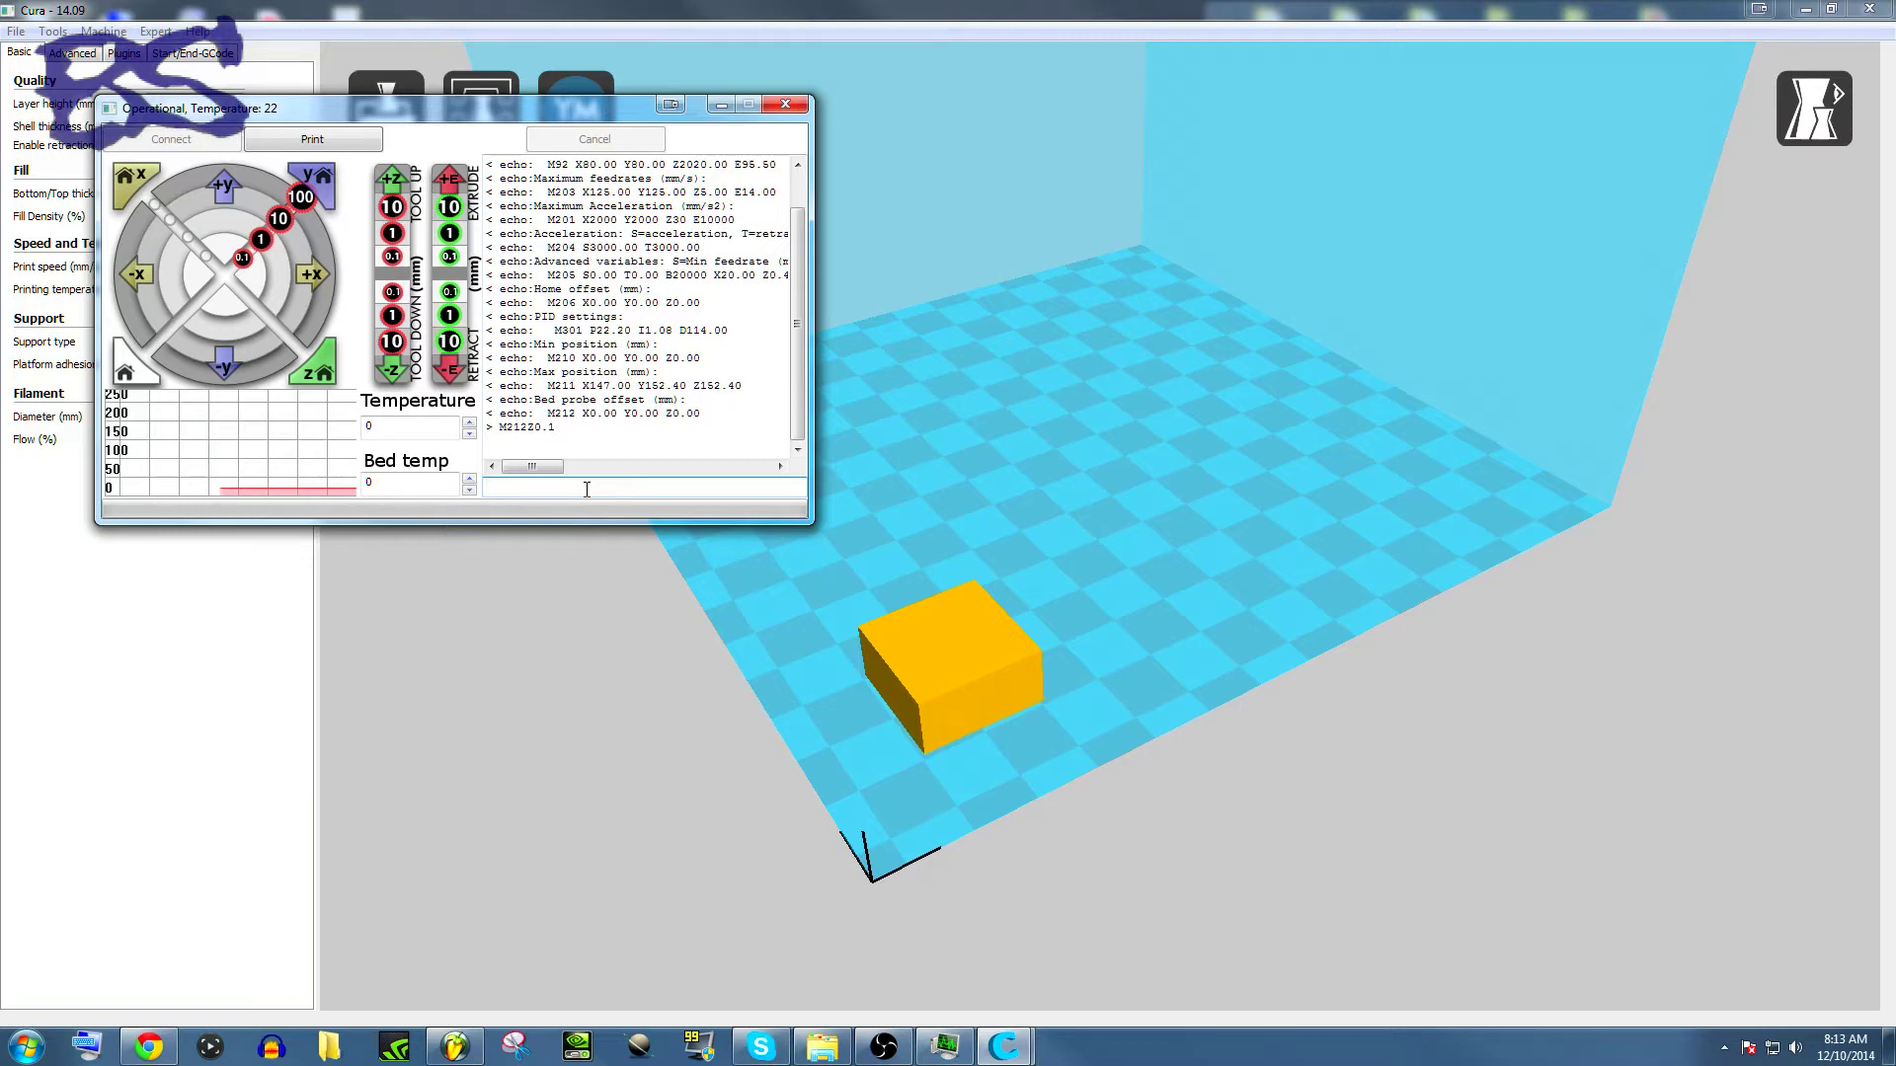
key(Return)
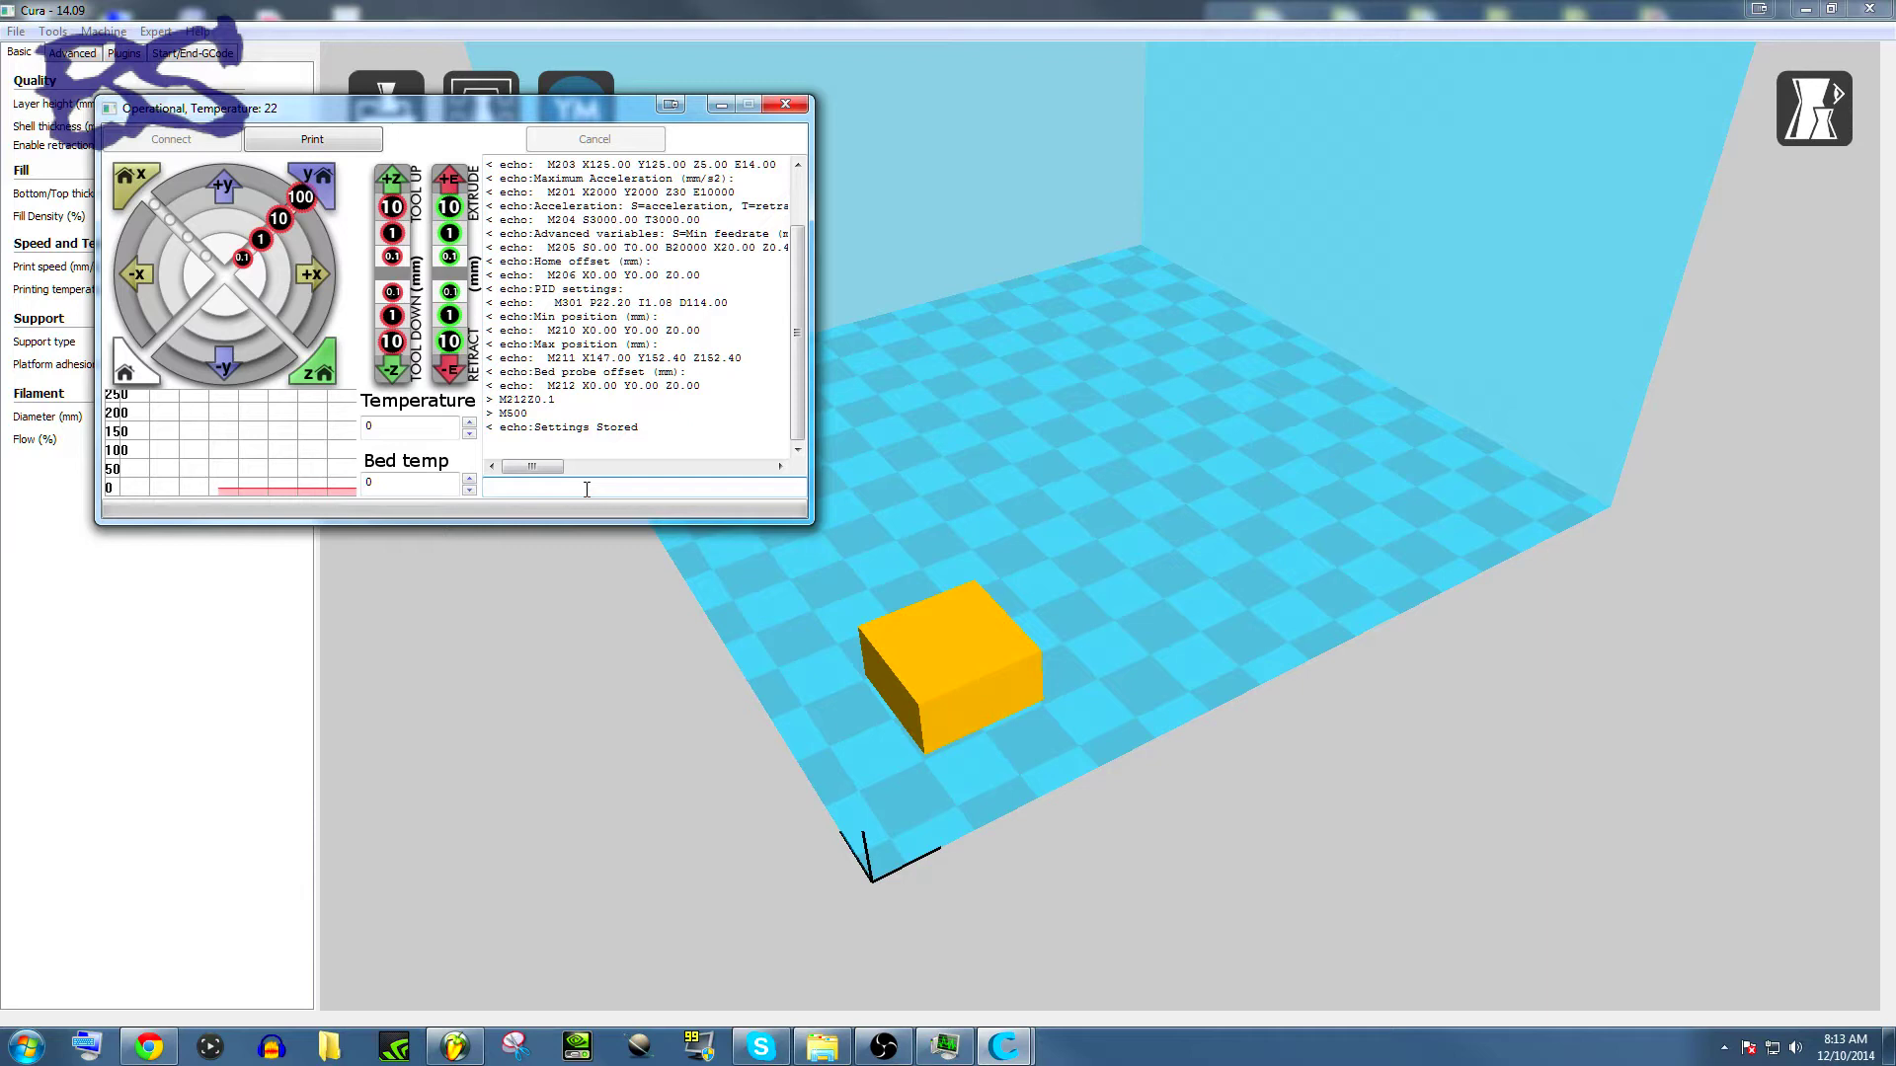
text(M501)
key(Return)
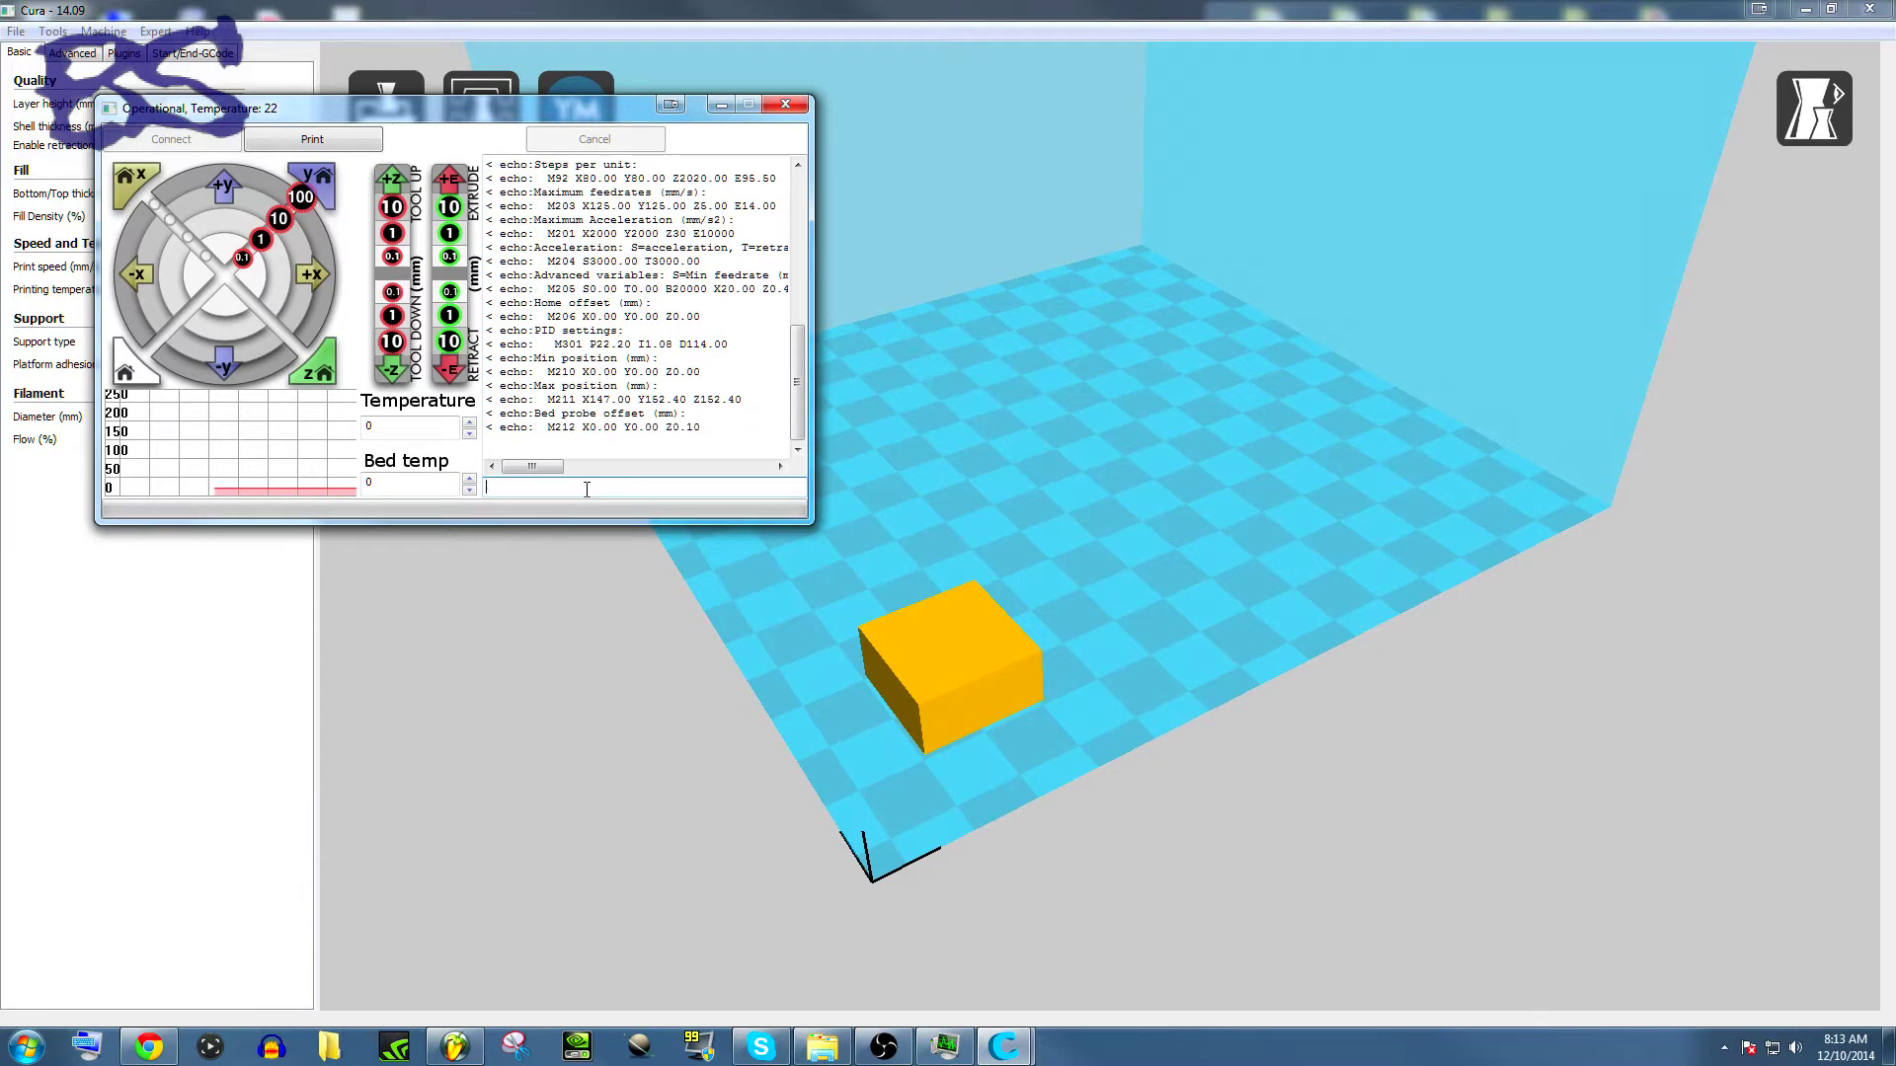
Reset the probe offset with M212Z0, store it with M500, and list settings with M503.
click(689, 427)
click(712, 485)
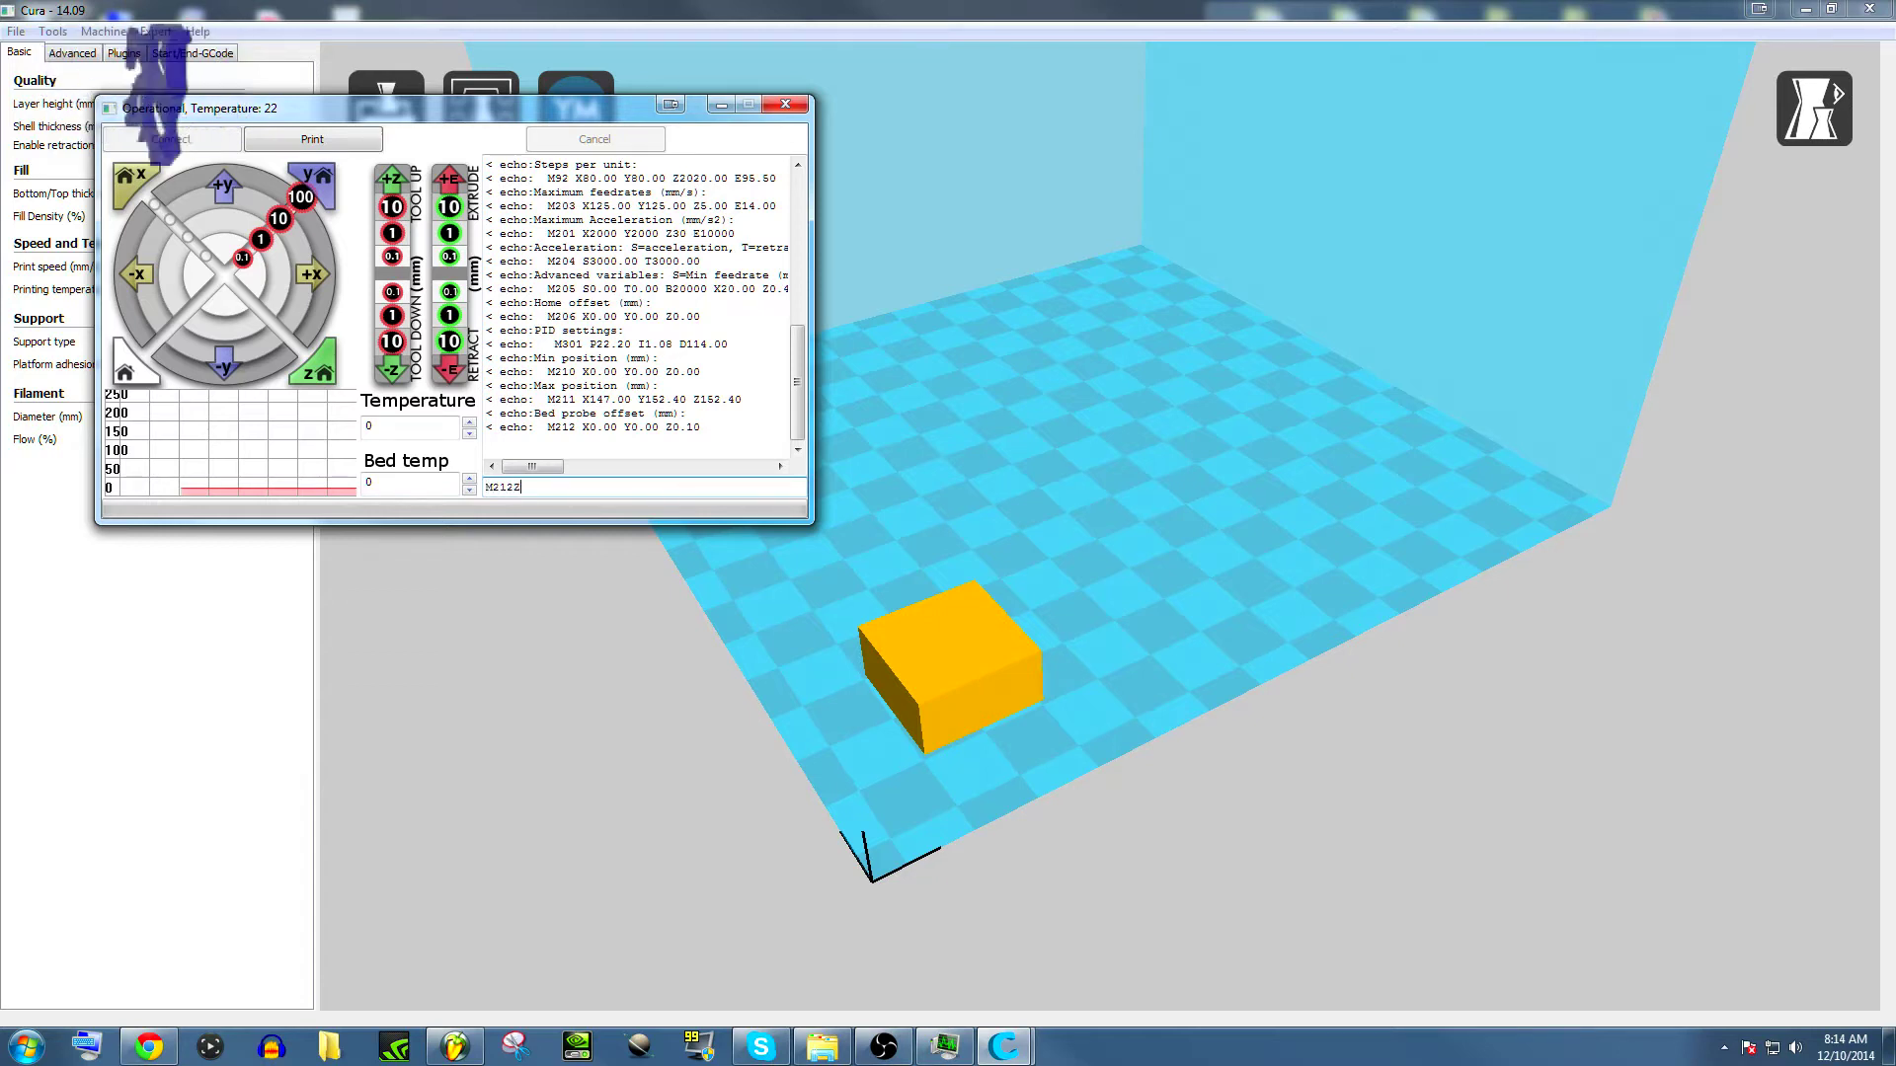
text(Z0)
key(Return)
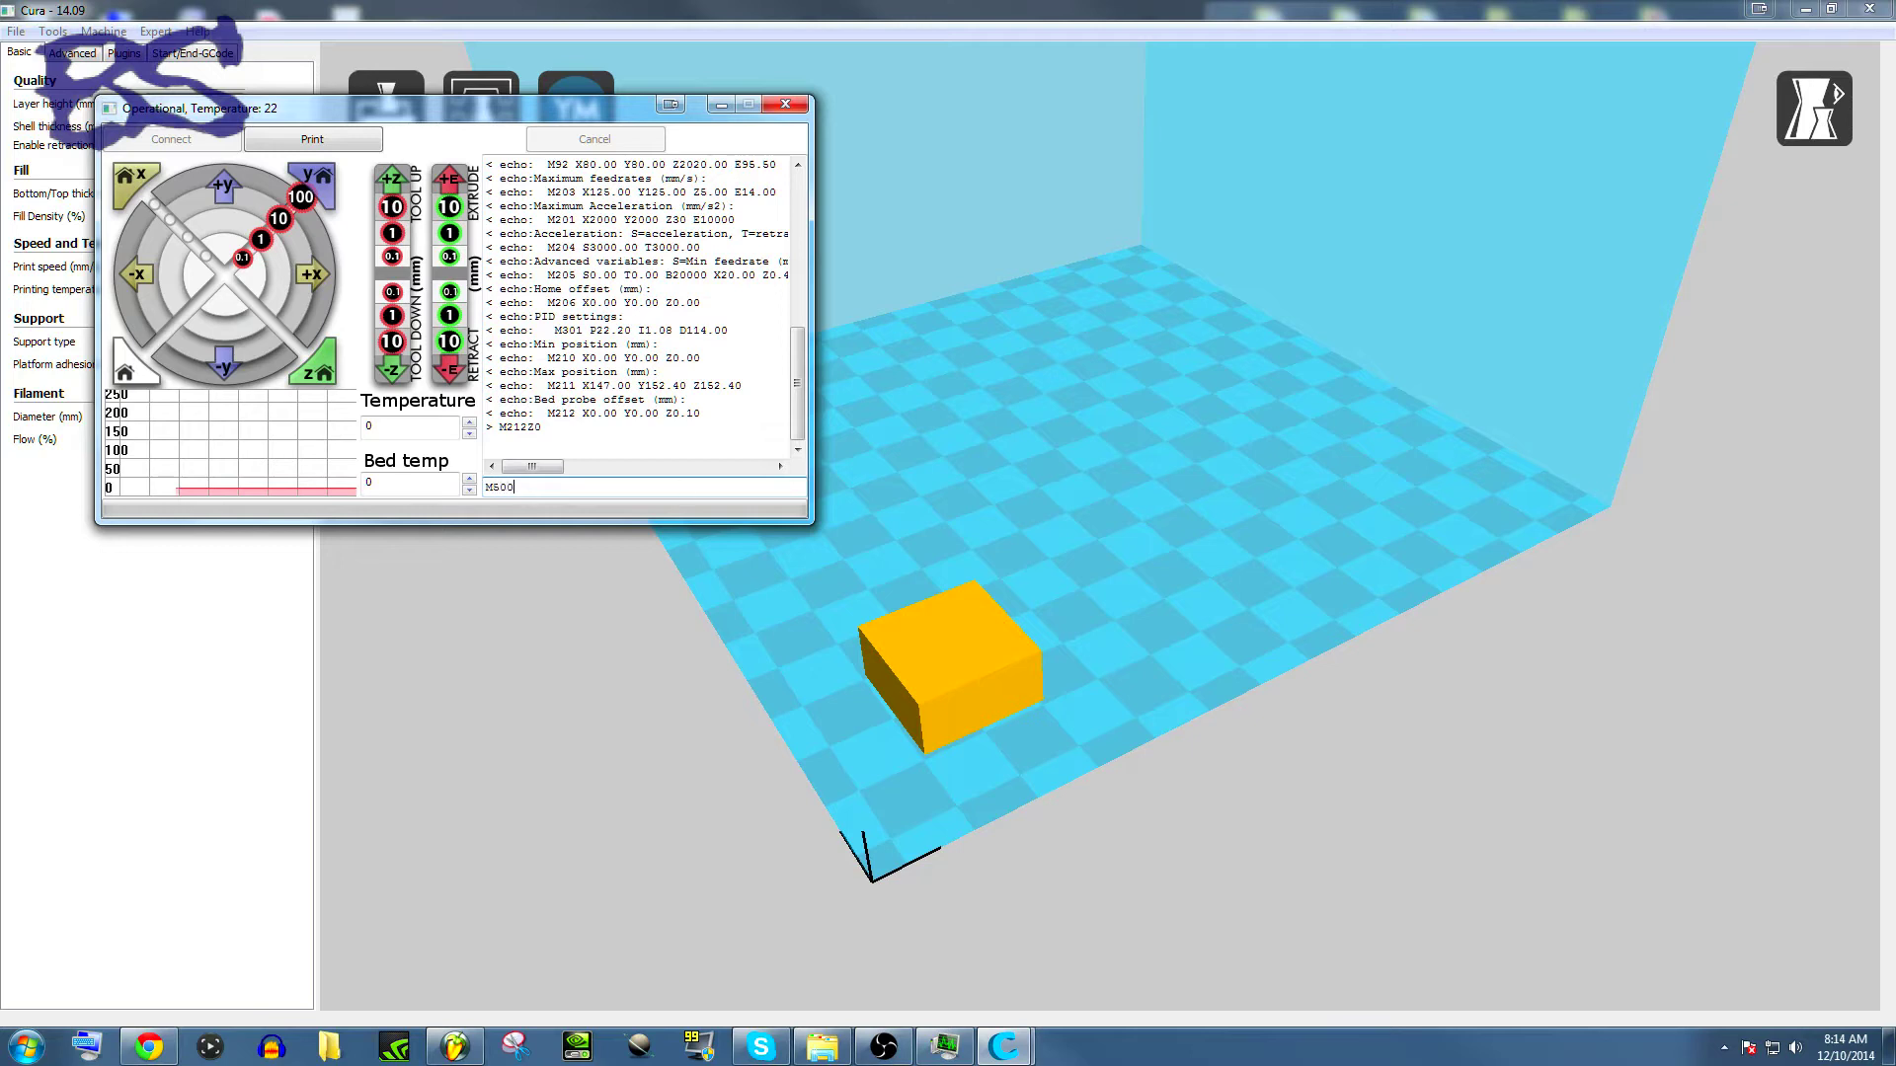
key(Return)
text(M)
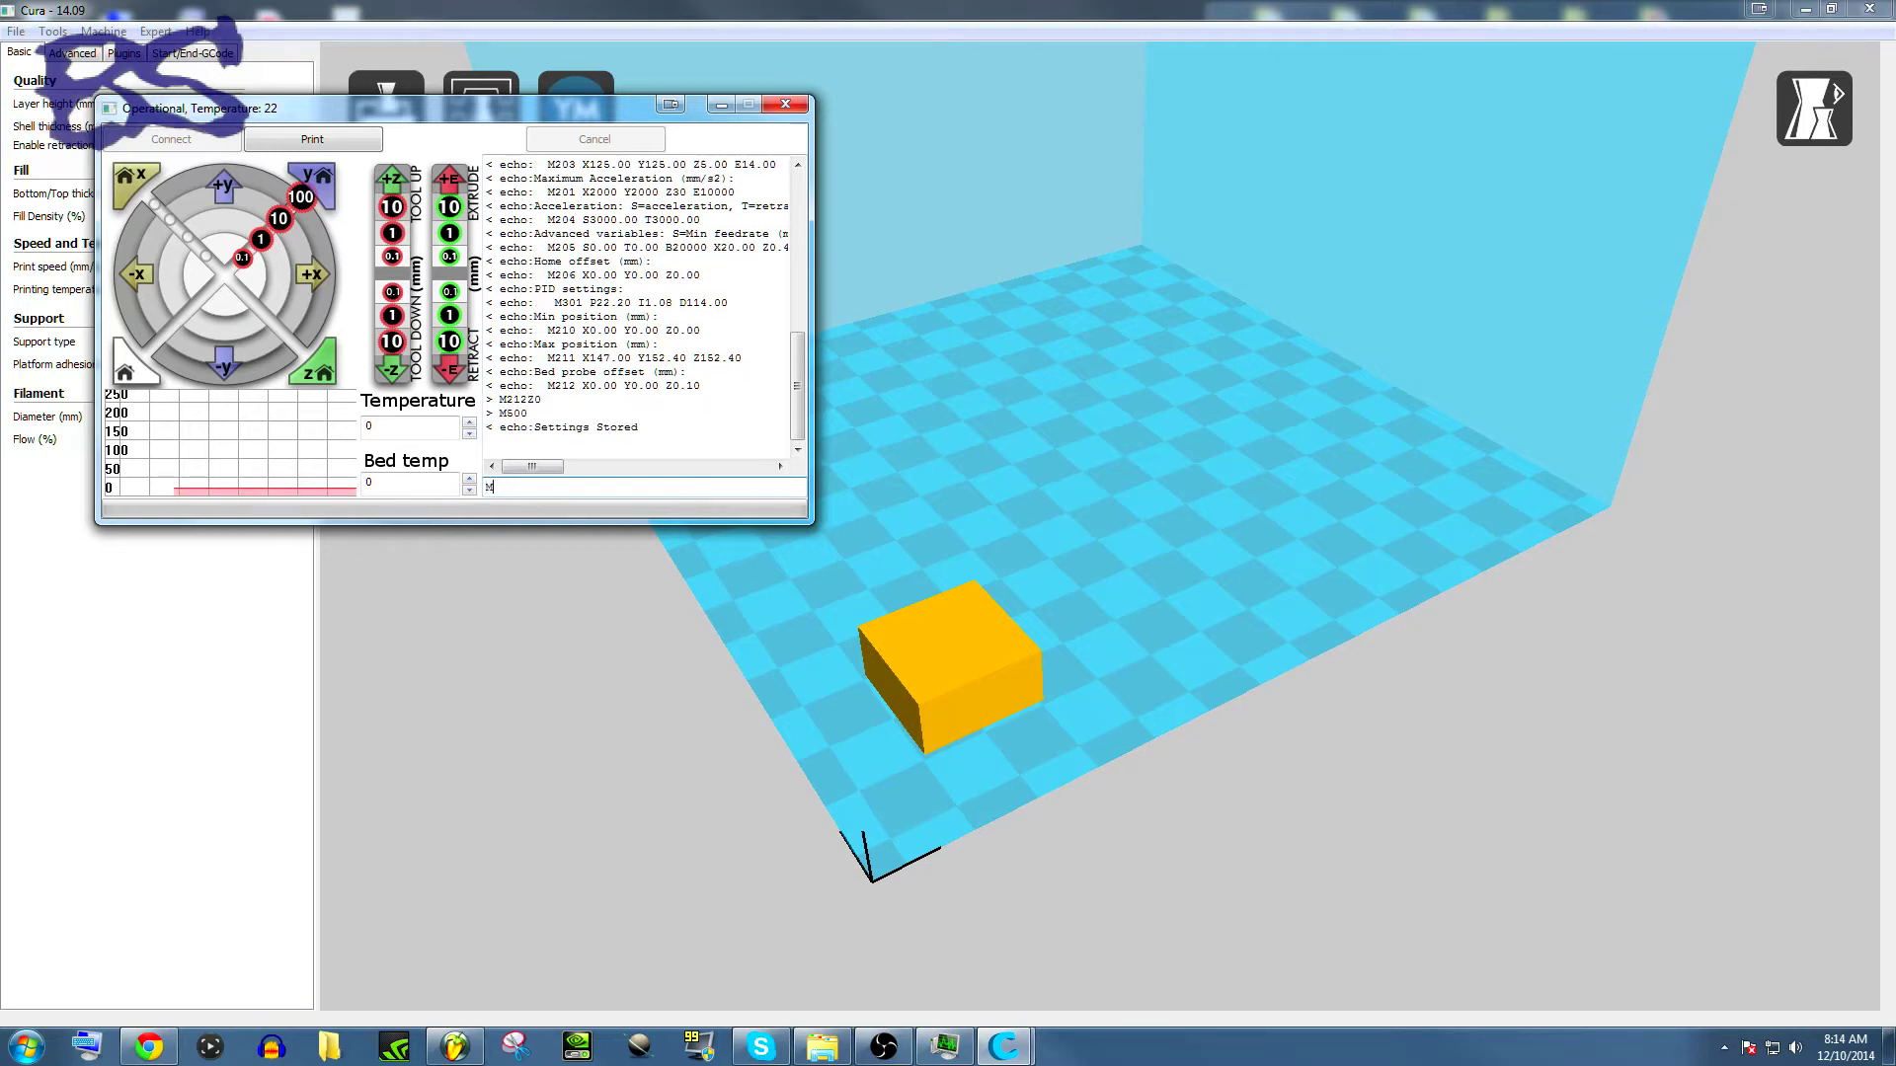
text(503)
key(Return)
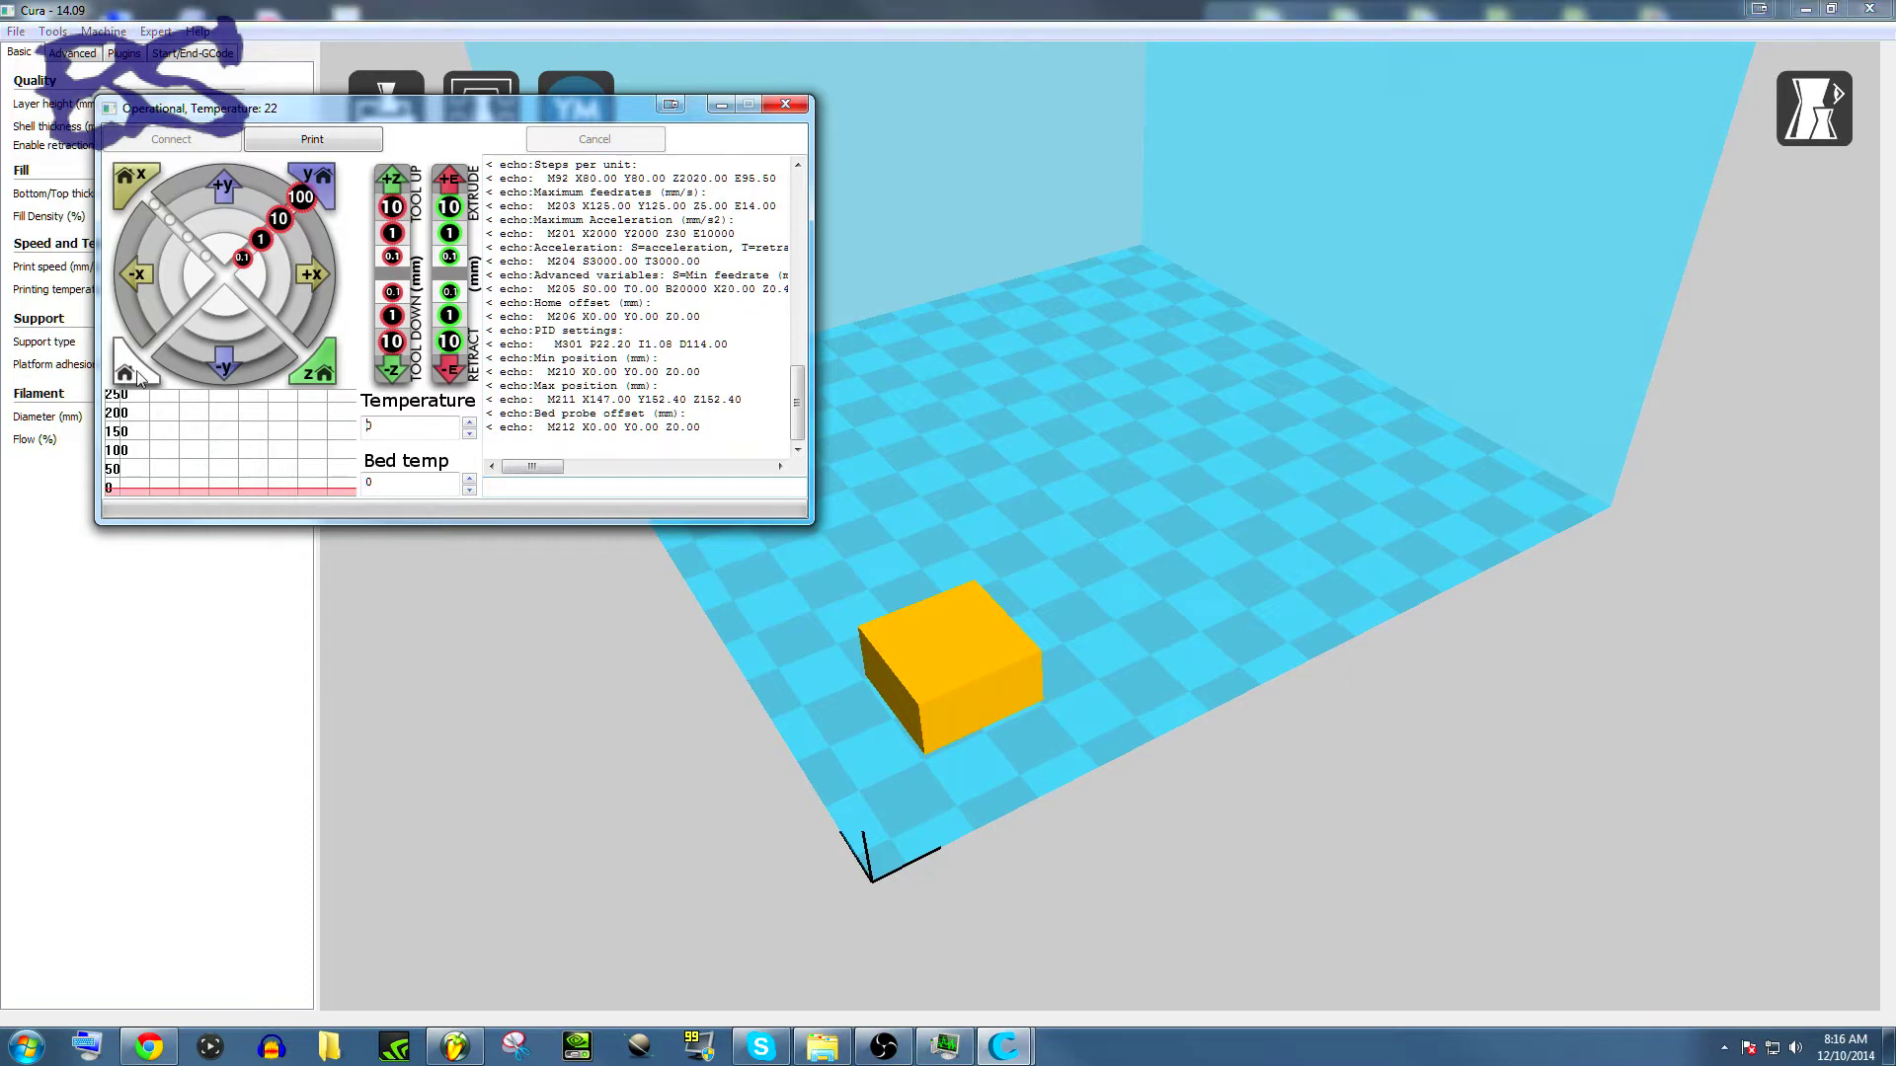
click(410, 426)
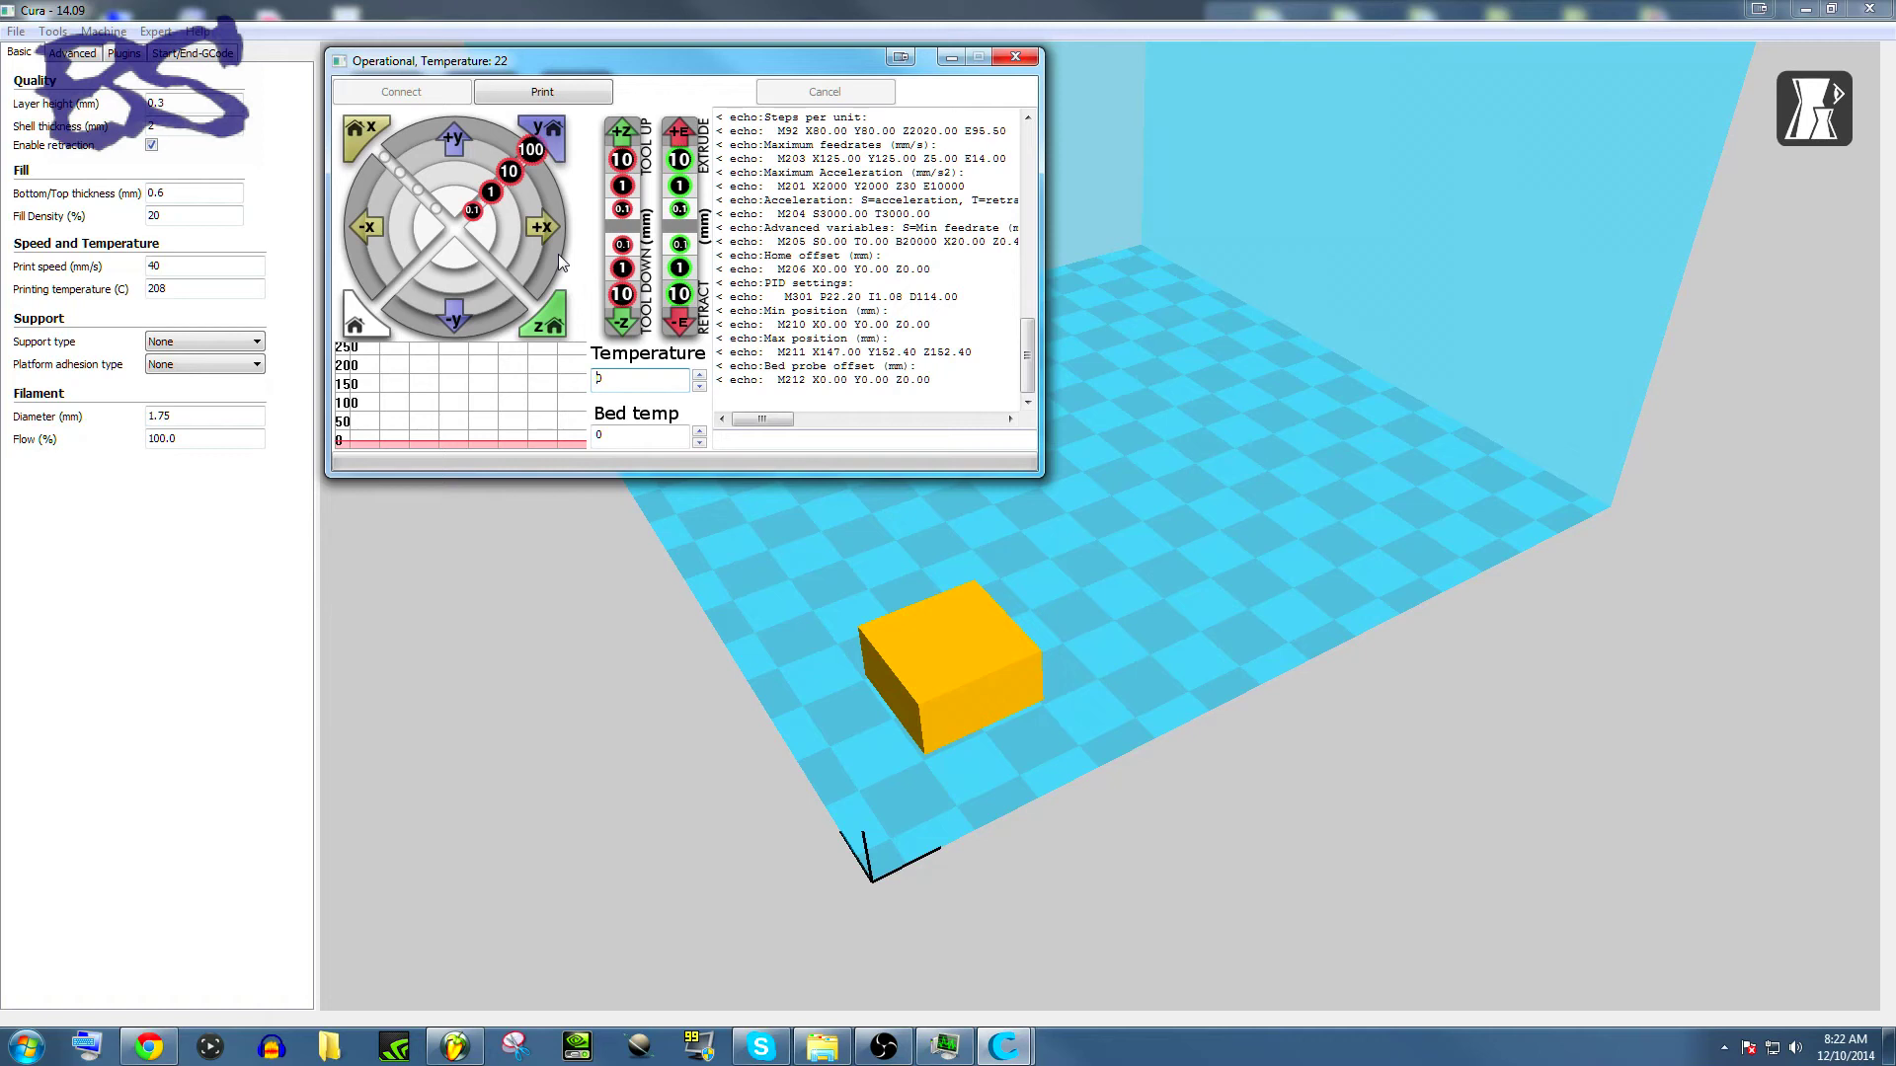
Close the printer control window and orbit the build plate view around the box.
key(alt+F4)
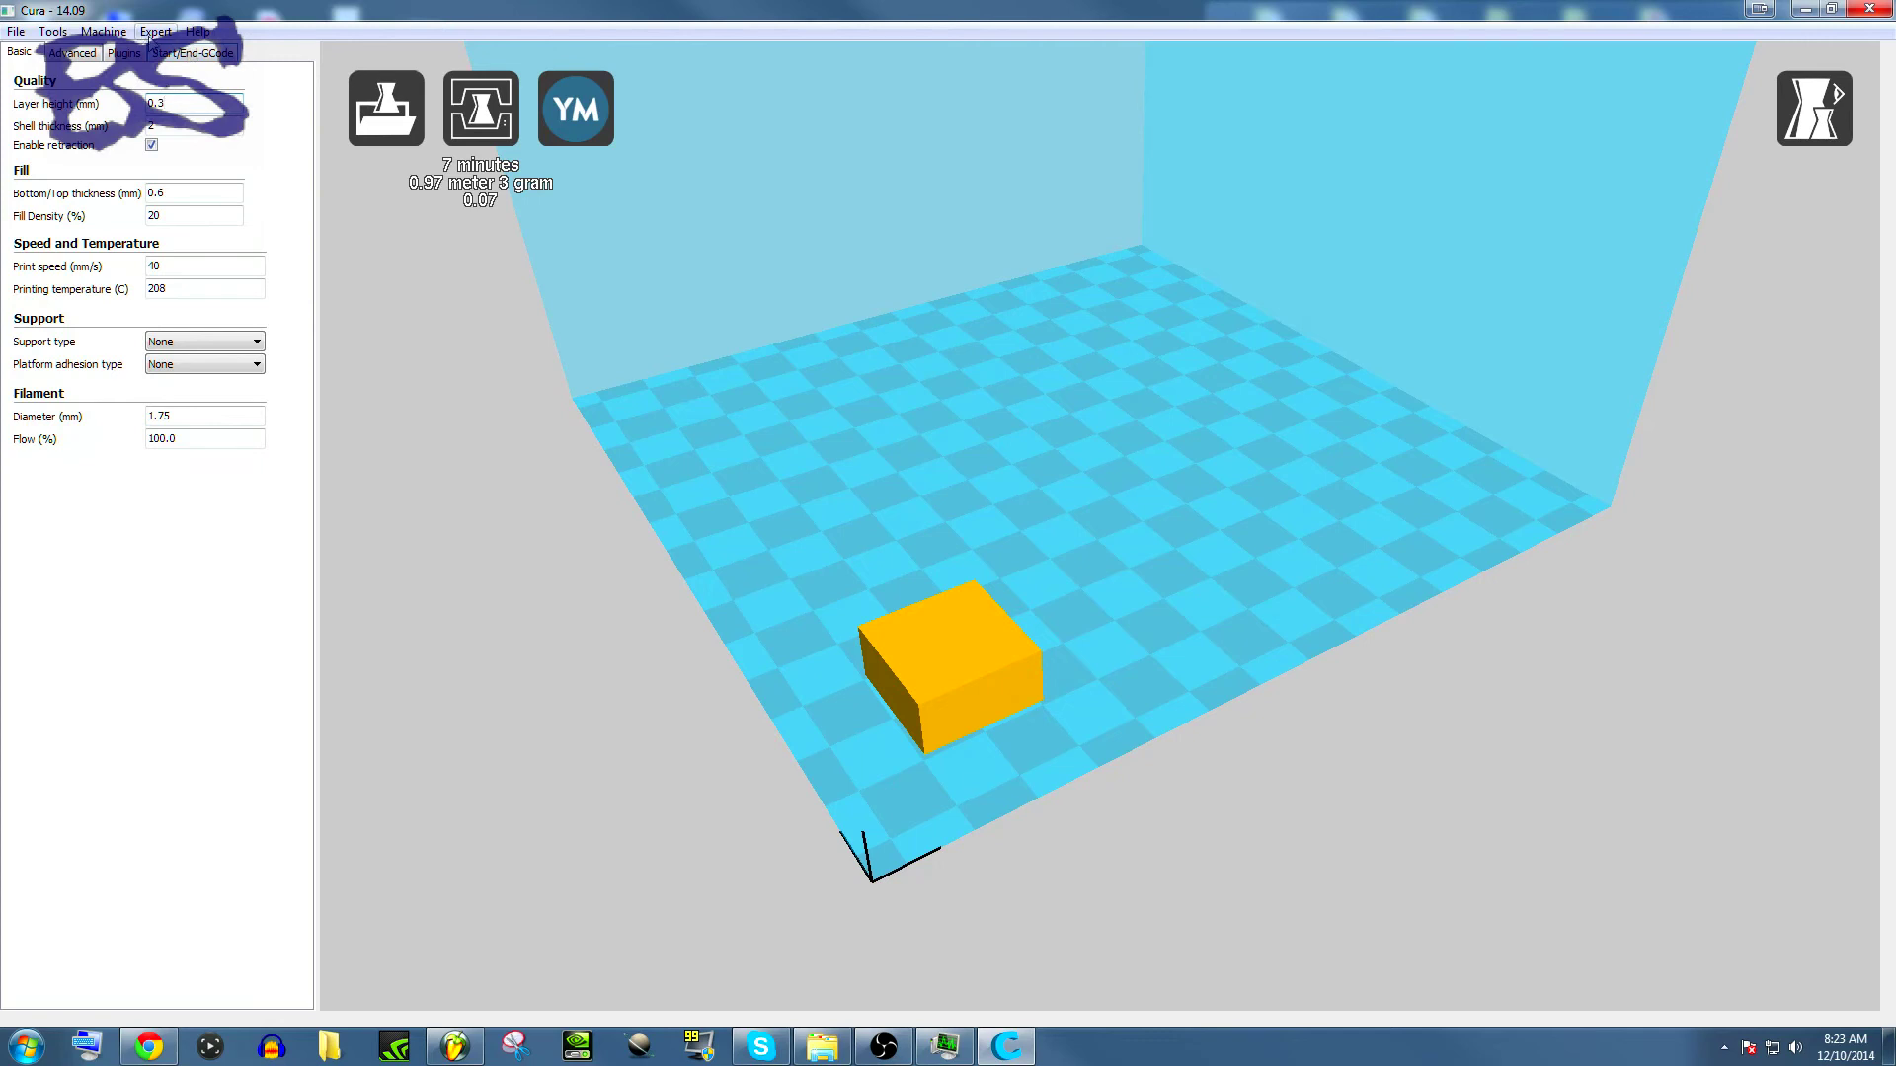
right_drag(1093, 464, 1133, 472)
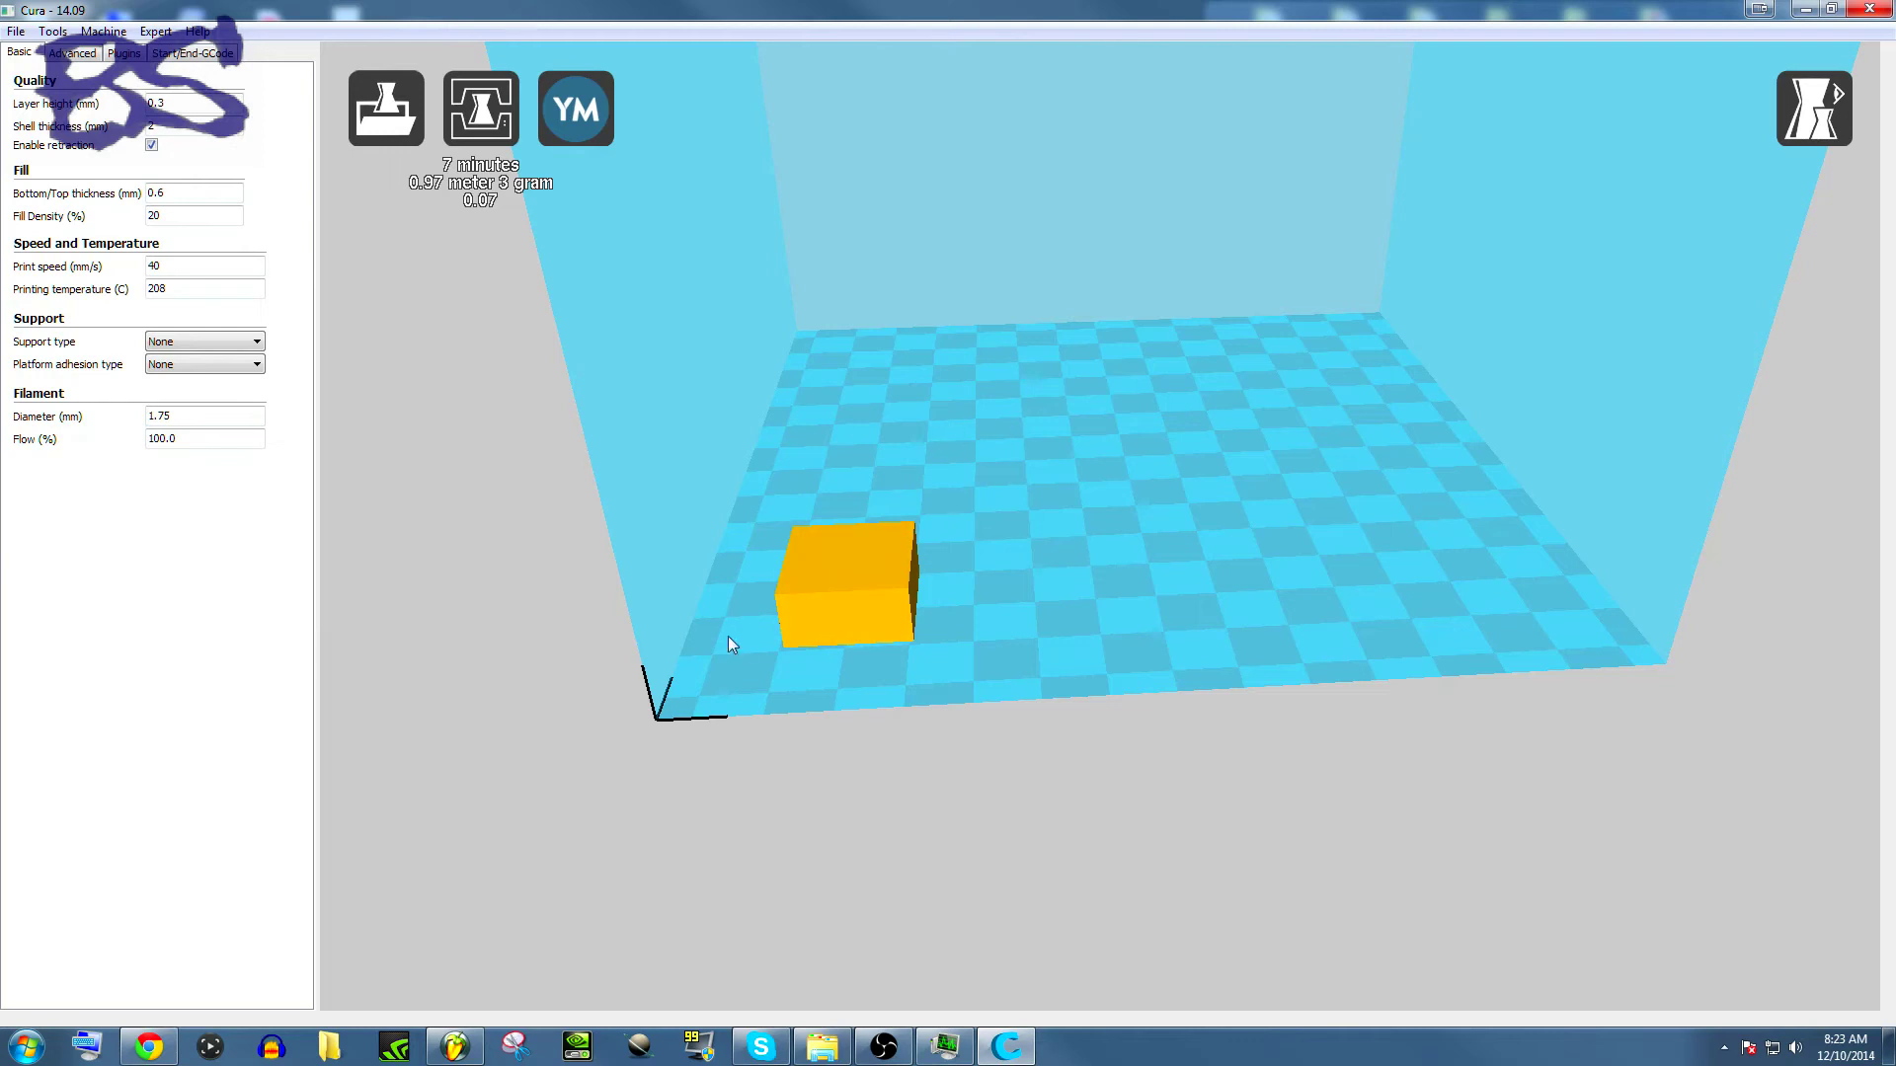
Switch to Layers view, tilt down onto the box, and preview it at a lower layer.
right_drag(1005, 502, 1073, 483)
click(1814, 107)
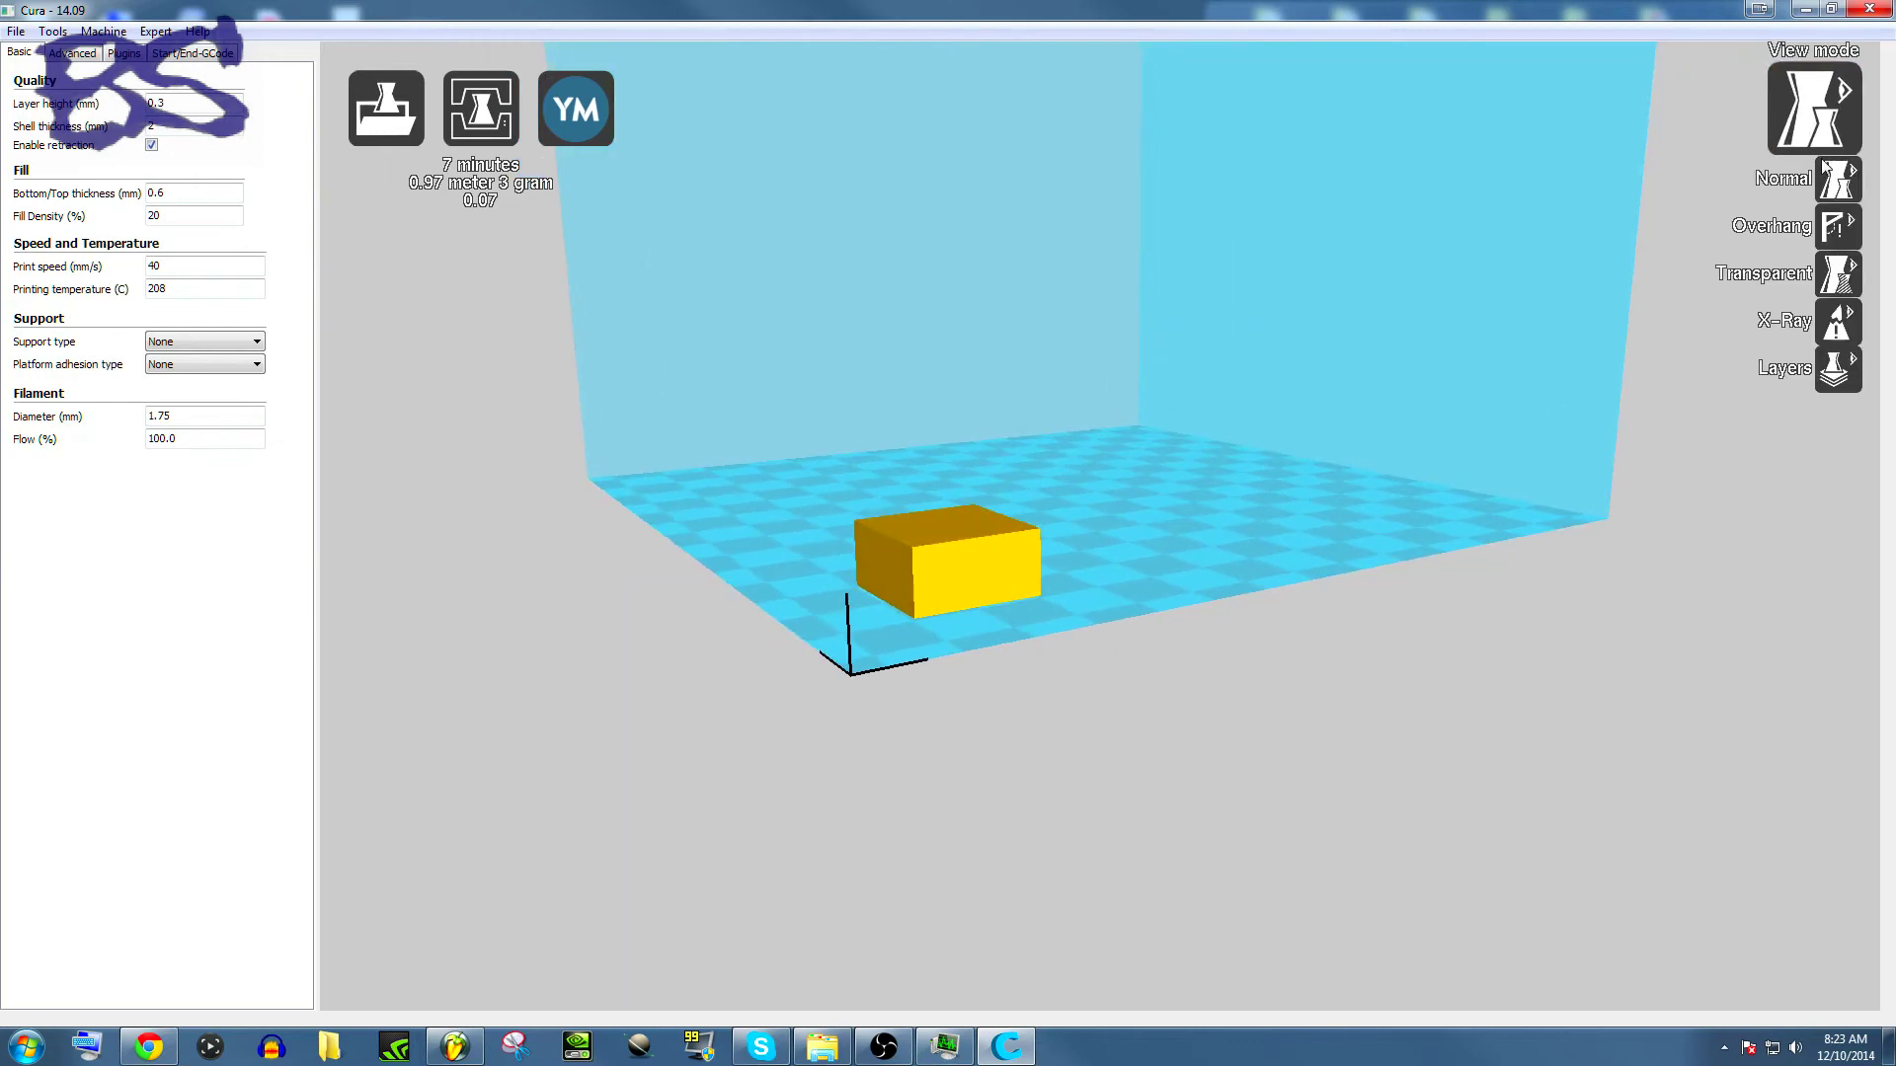
click(1844, 364)
scroll(1246, 612, up, 2)
right_drag(1246, 612, 1115, 579)
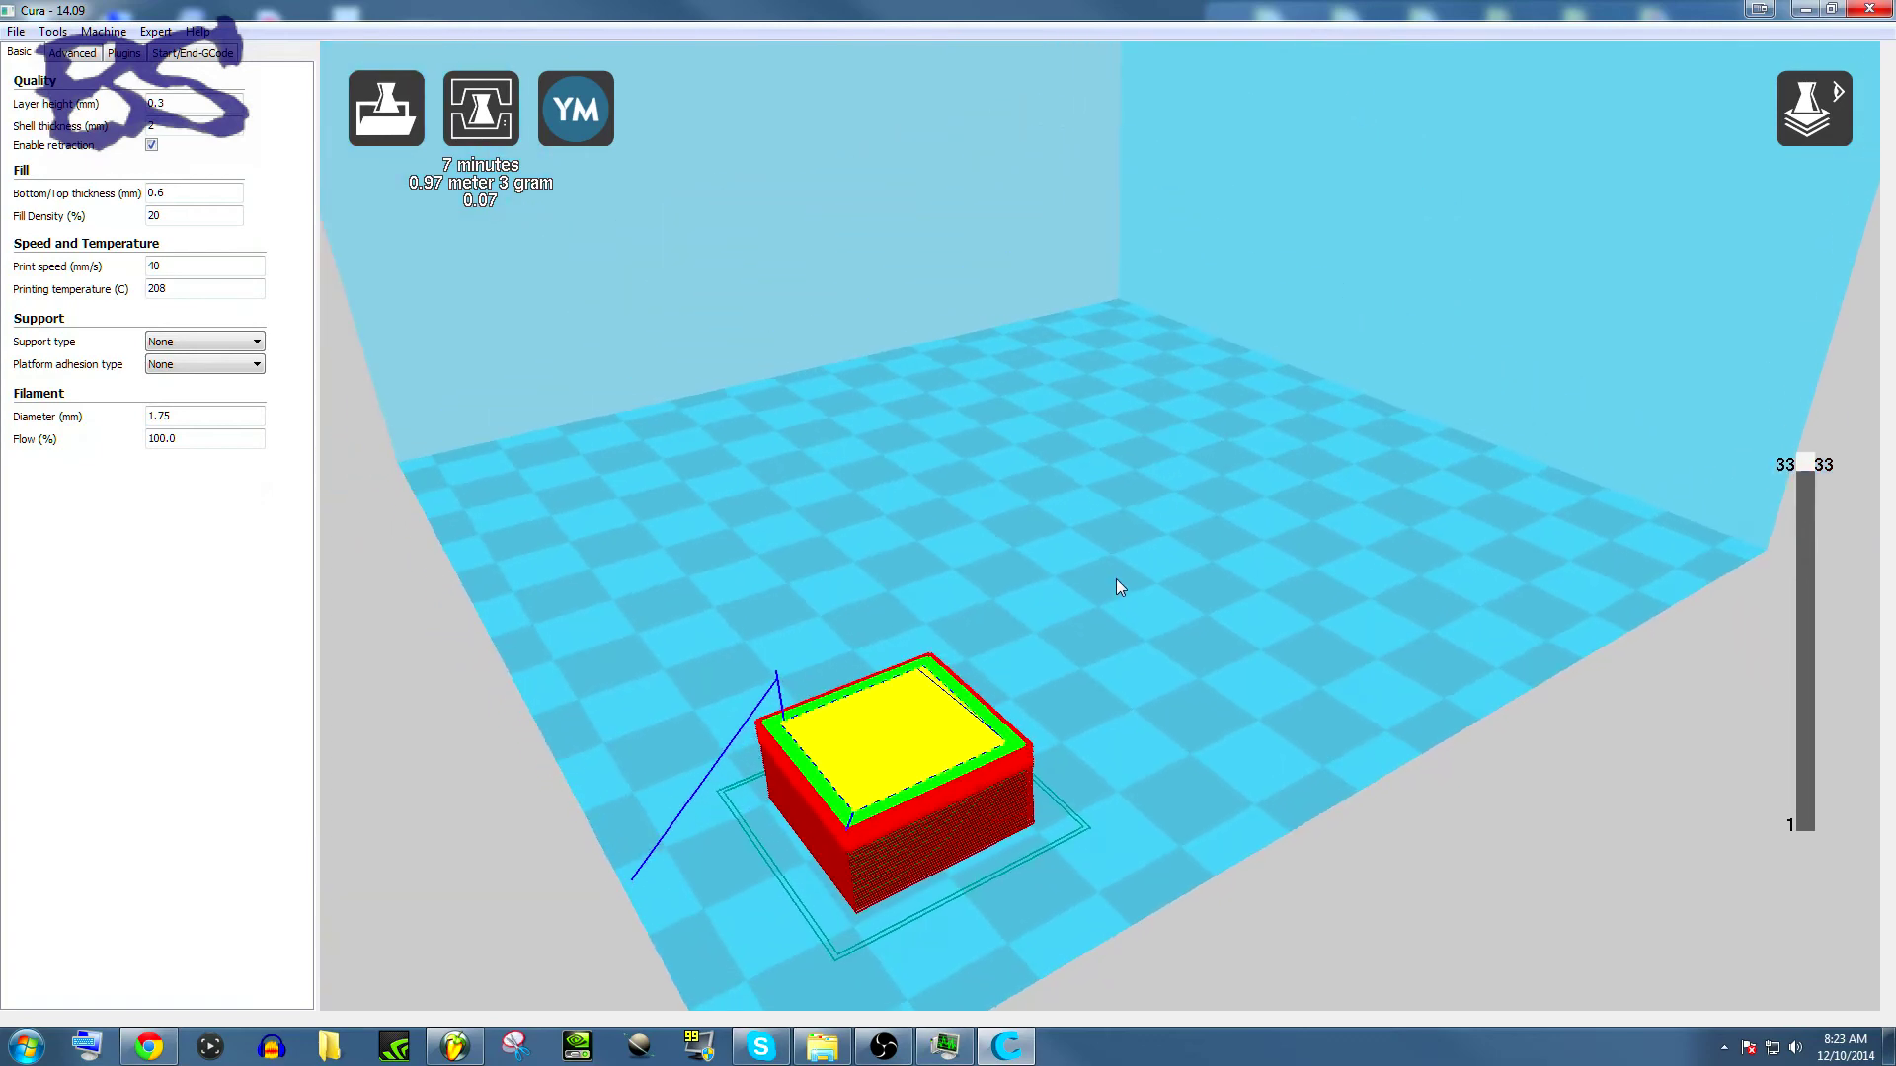
drag(1805, 464, 1815, 269)
Load the character STL from 3D Prints > Finished Projects > Binding Of Isaac.
click(393, 123)
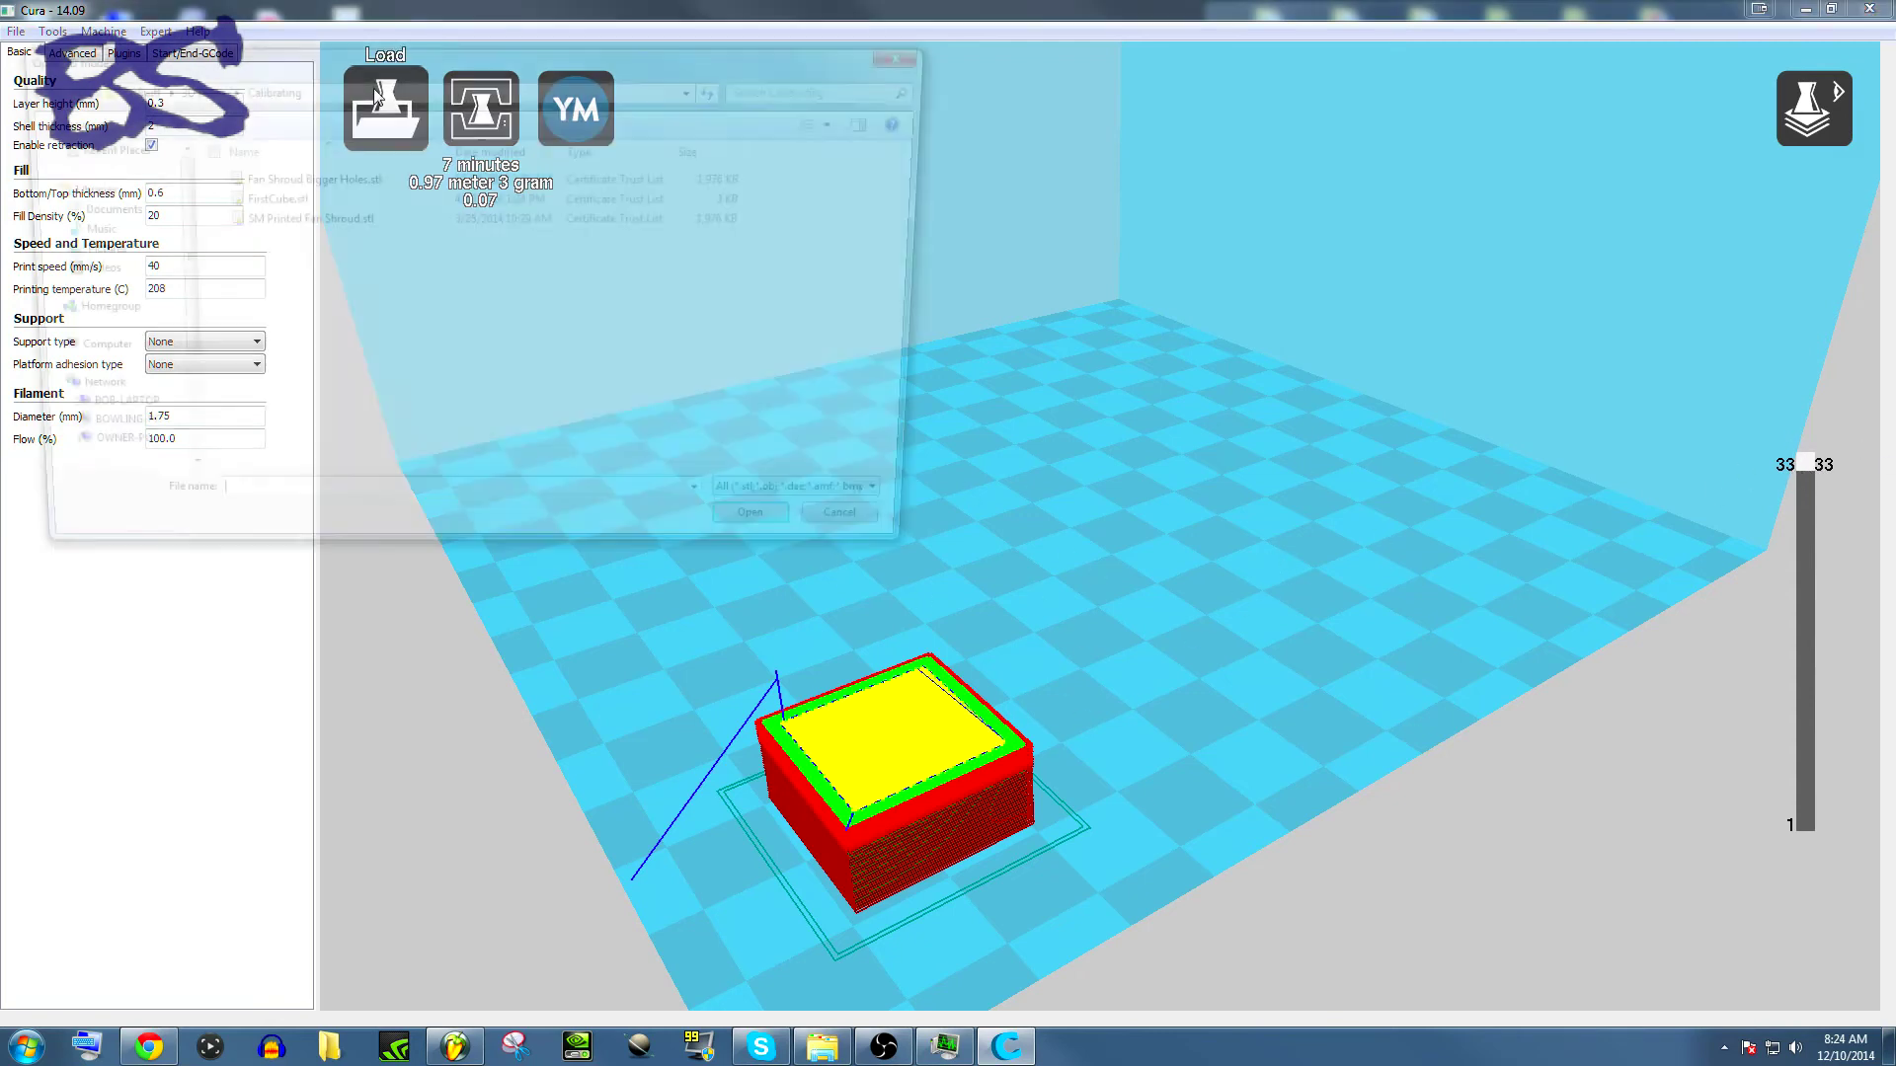
click(187, 87)
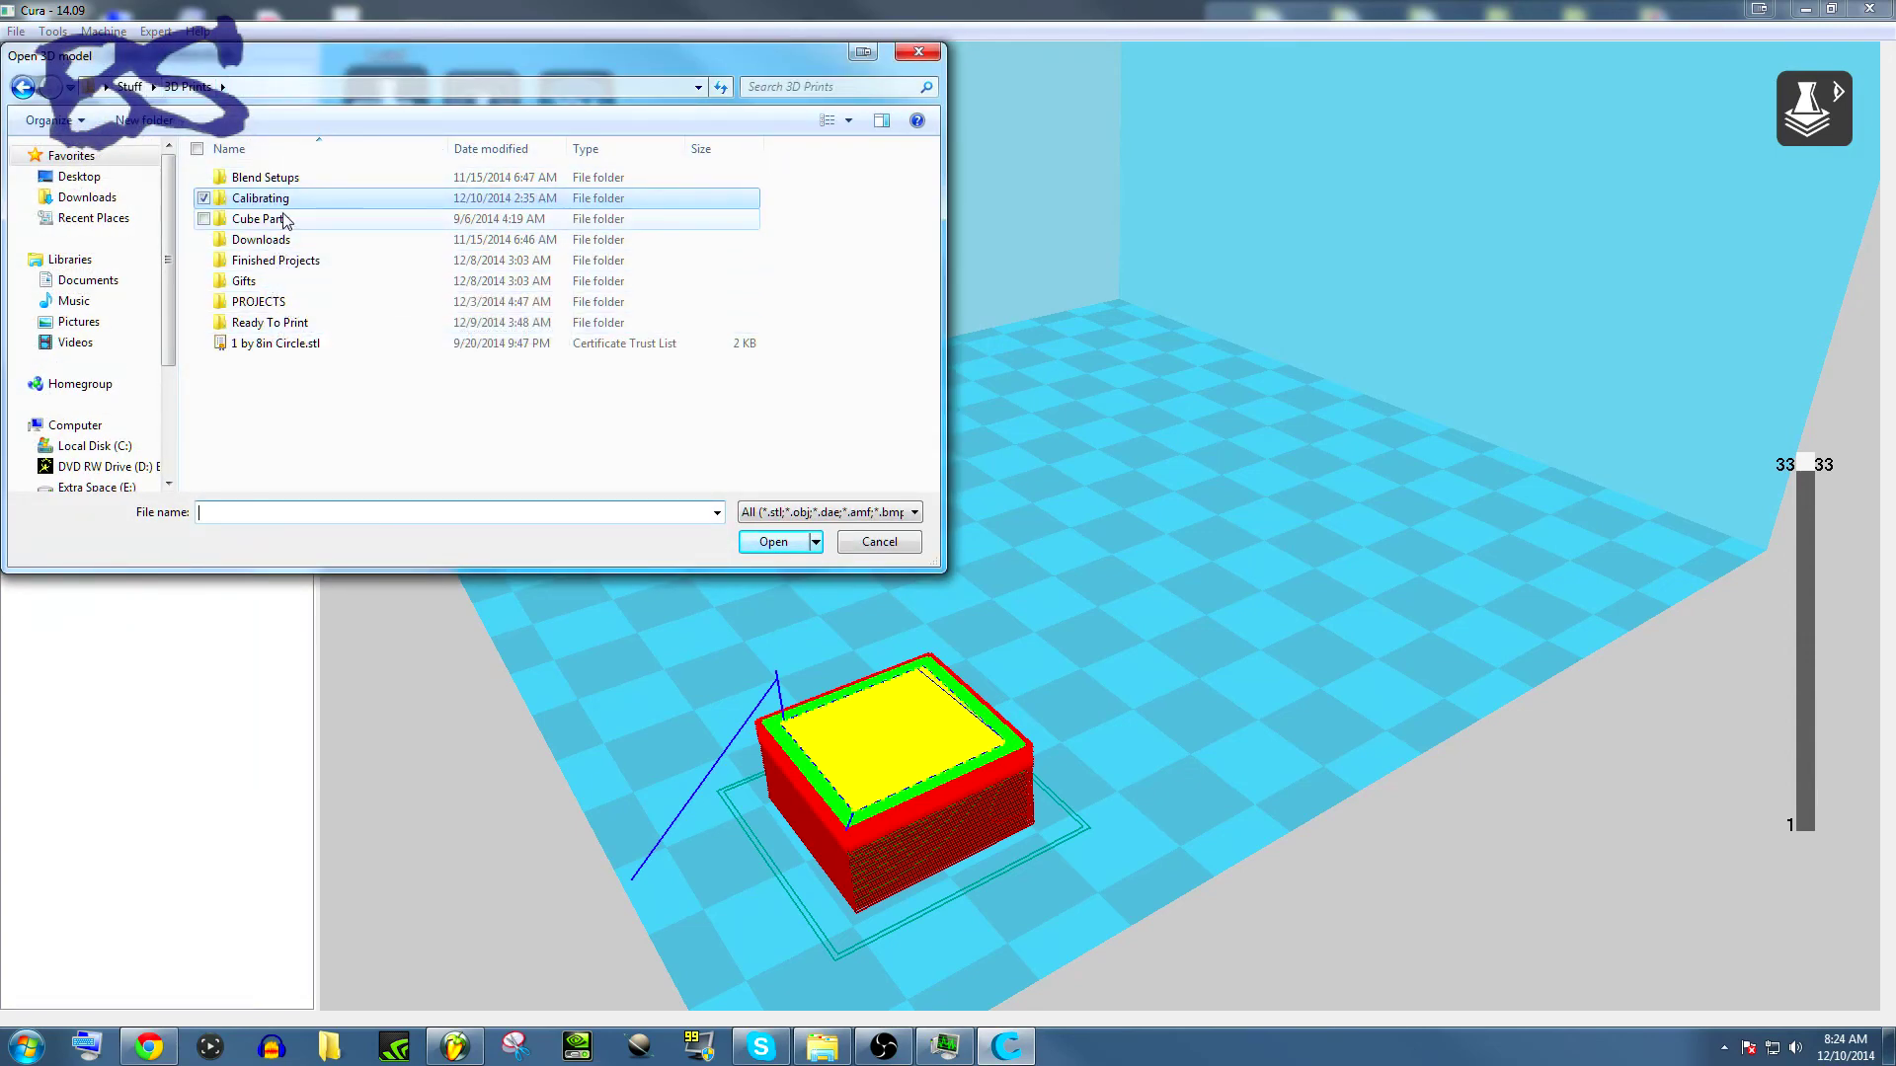
double_click(291, 261)
double_click(294, 182)
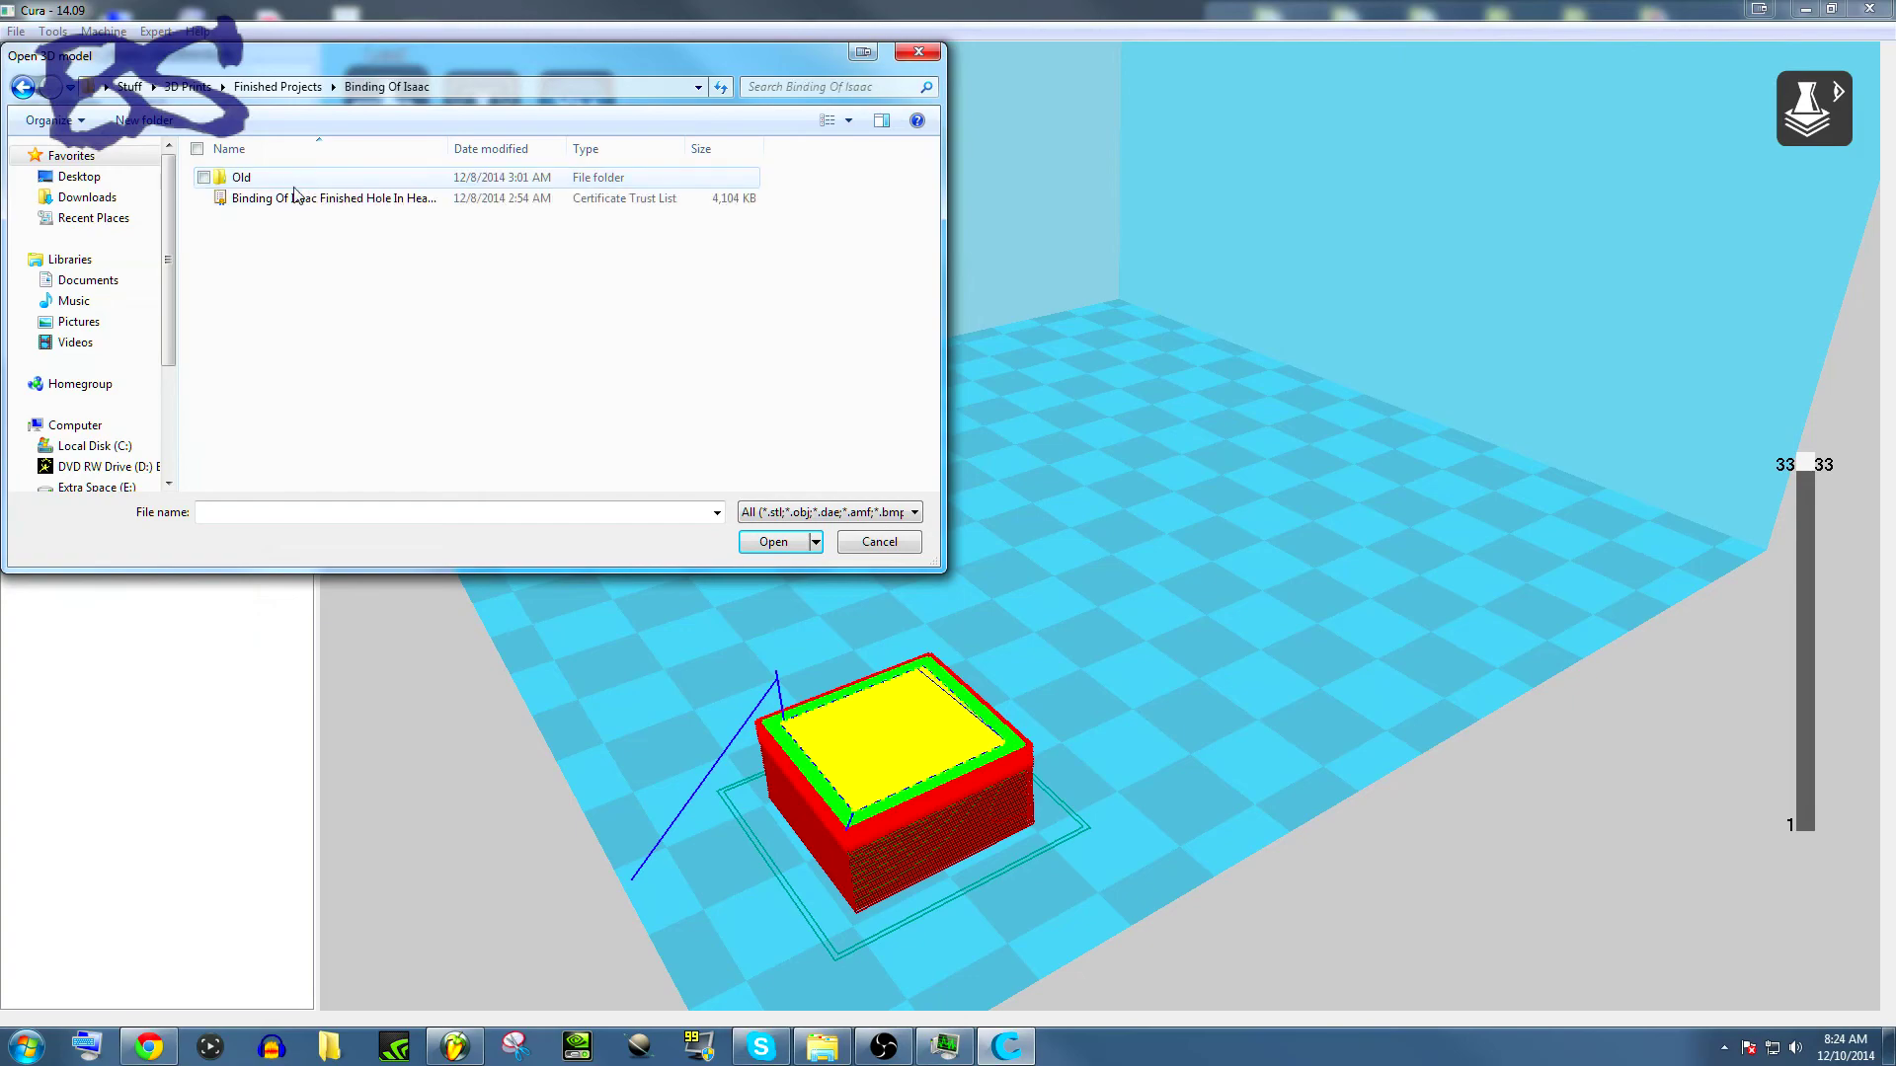
click(298, 198)
click(770, 541)
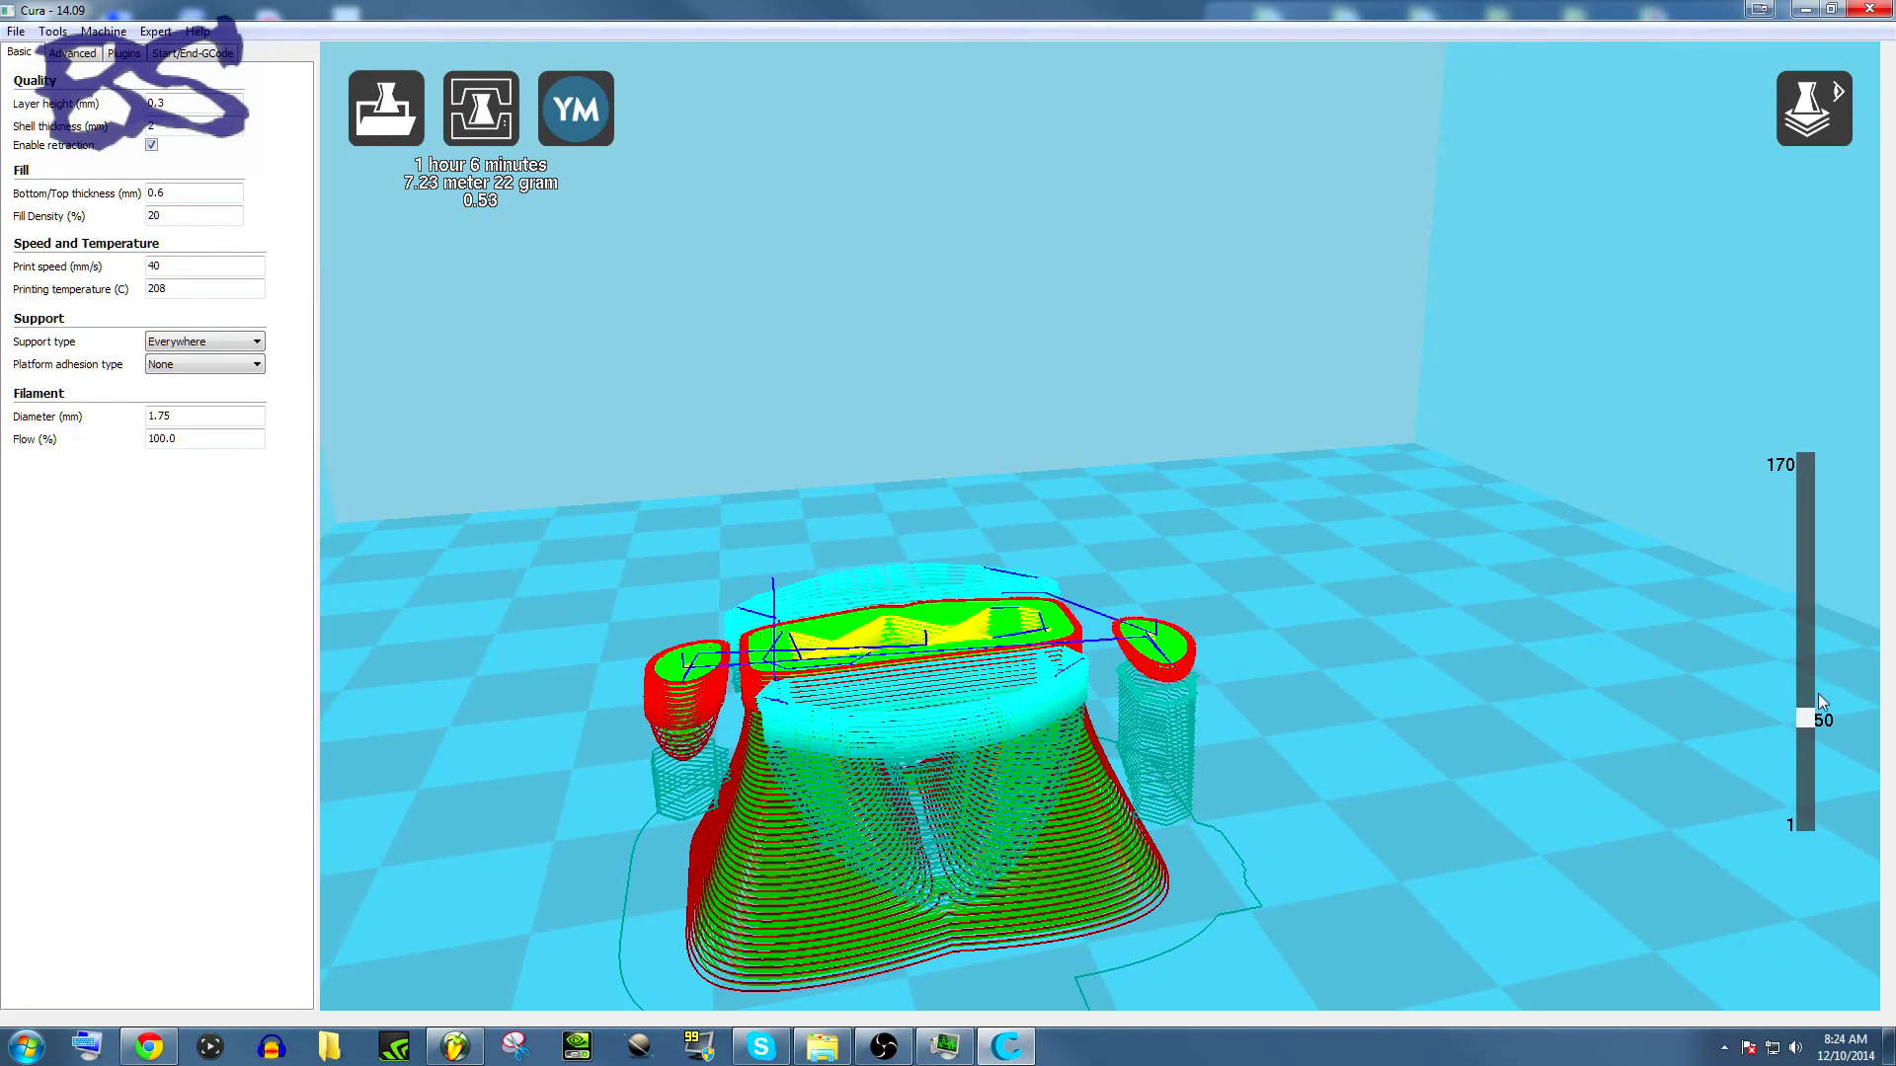
Show all 170 layers, then step the preview down to around layer 19 and orbit both models.
drag(1814, 691, 1867, 440)
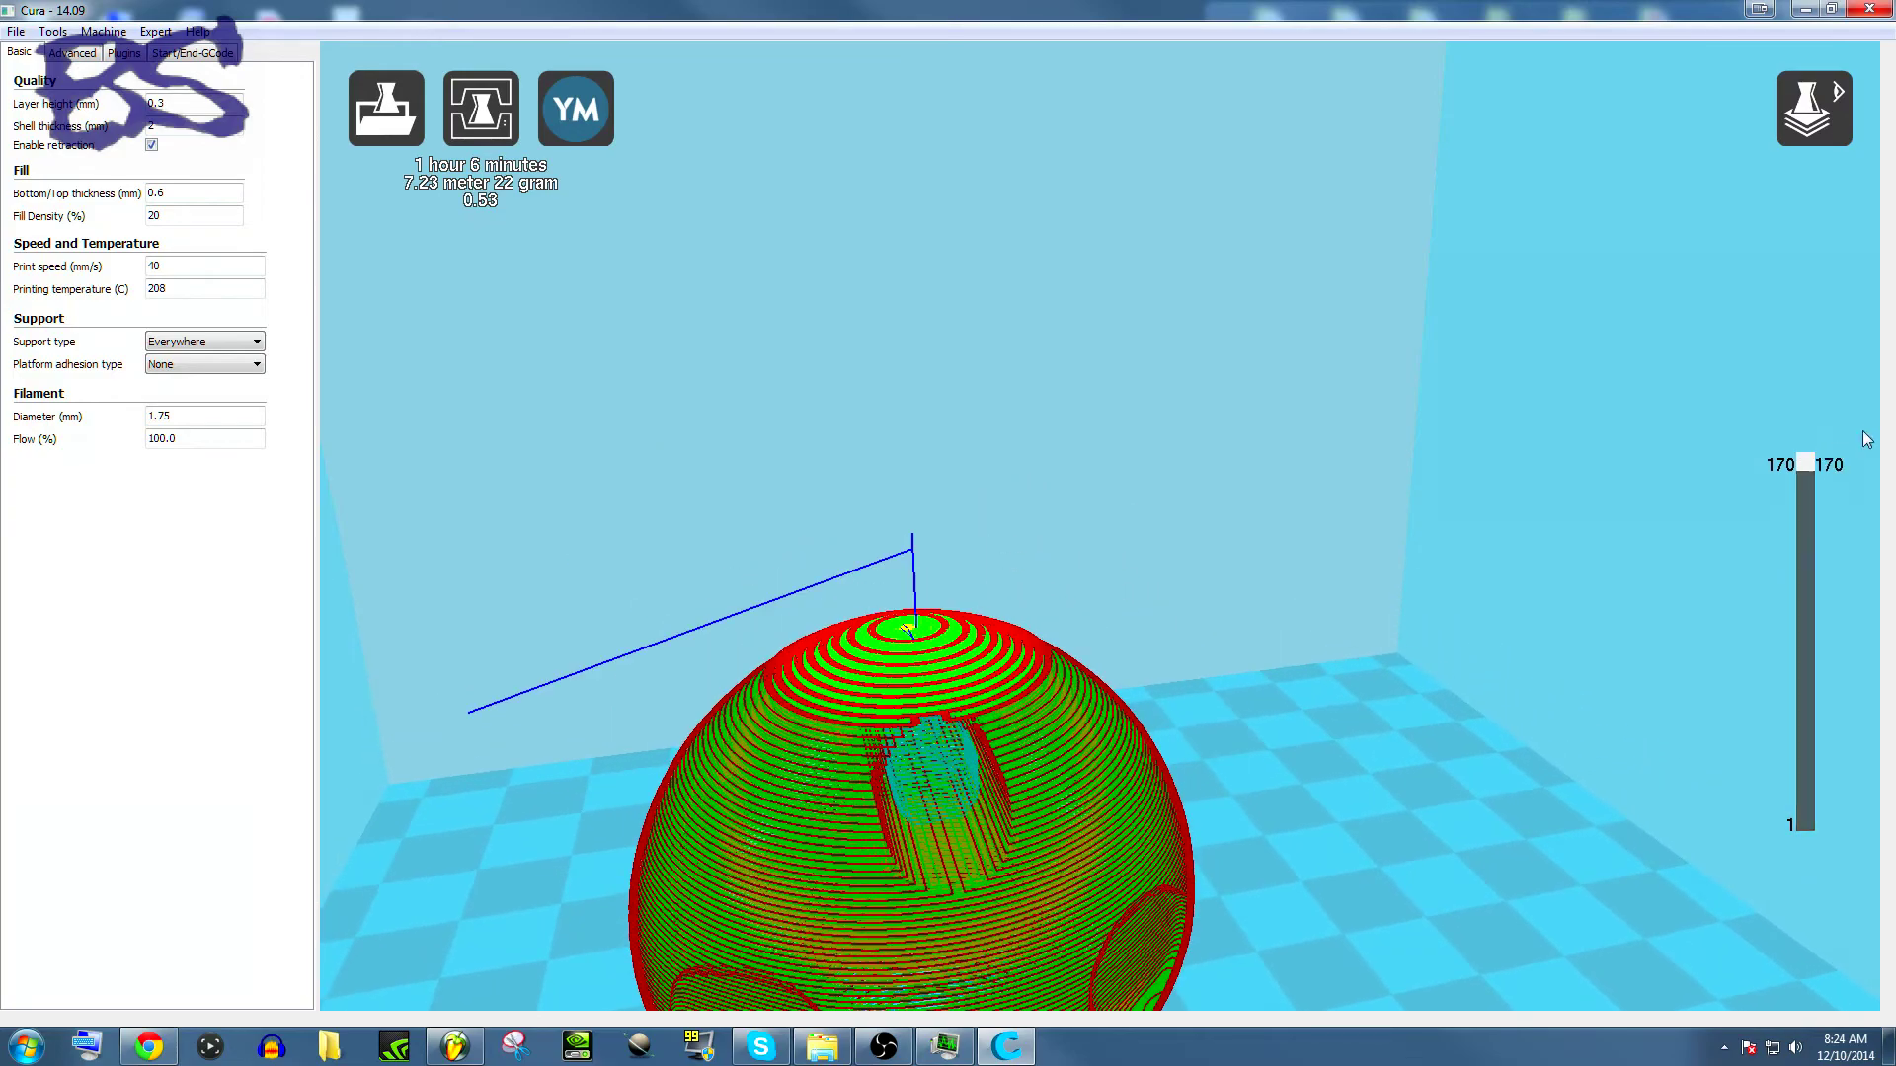
scroll(1406, 663, down, 5)
right_drag(1391, 722, 1056, 726)
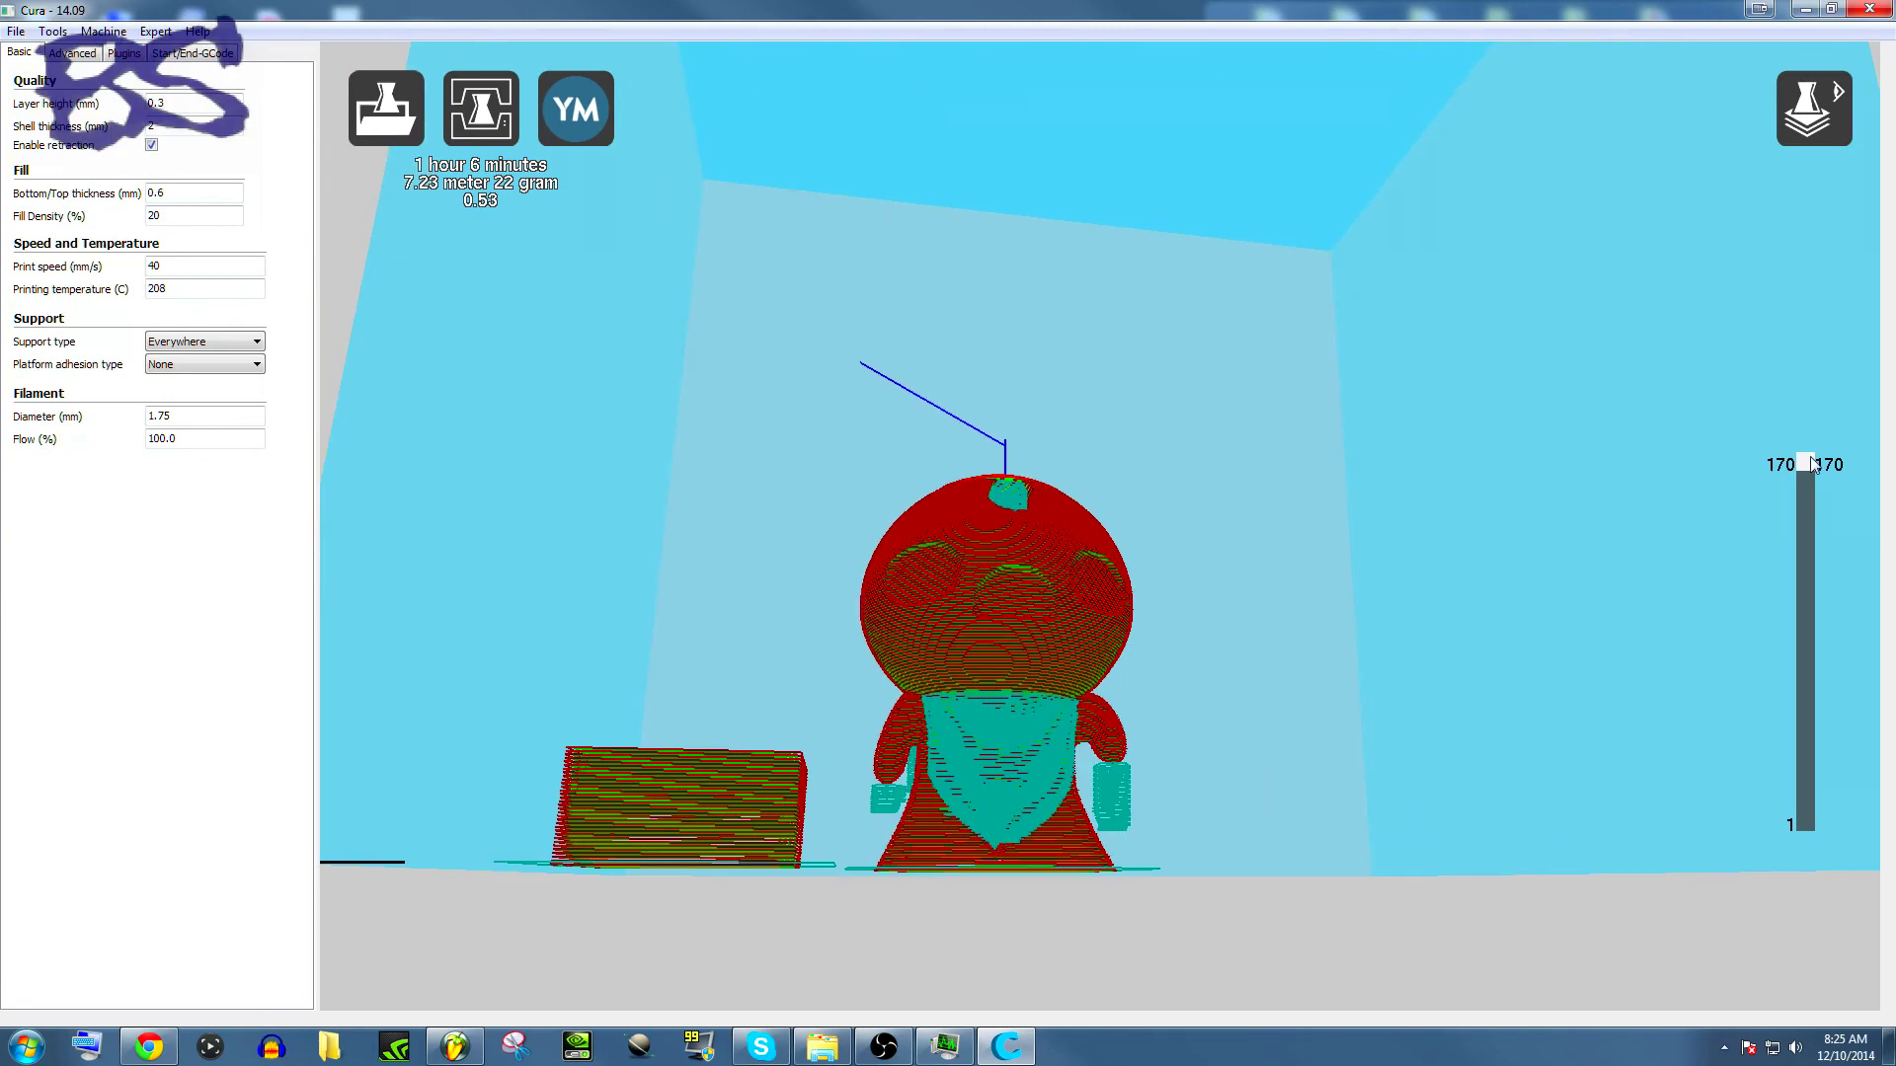
drag(1813, 464, 1775, 780)
right_drag(1775, 780, 1074, 668)
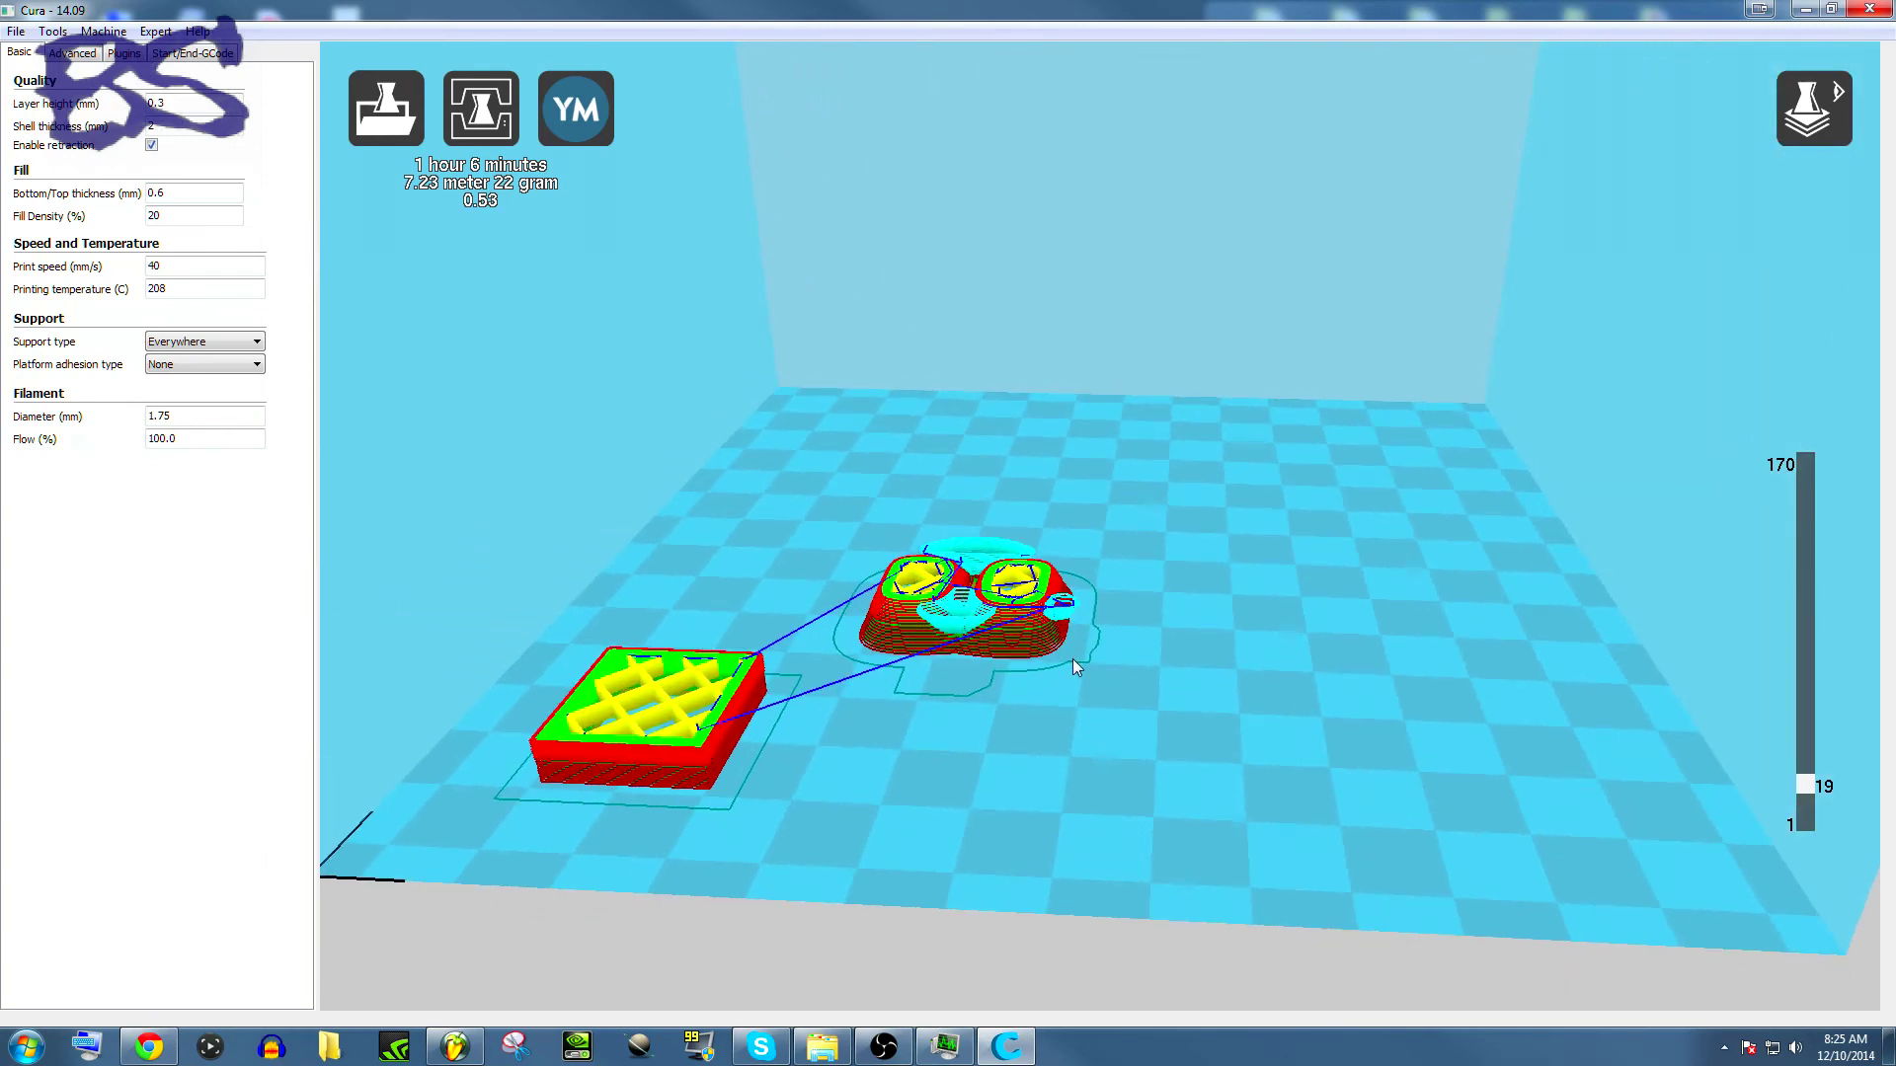
right_drag(1076, 664, 1132, 622)
scroll(1132, 624, up, 2)
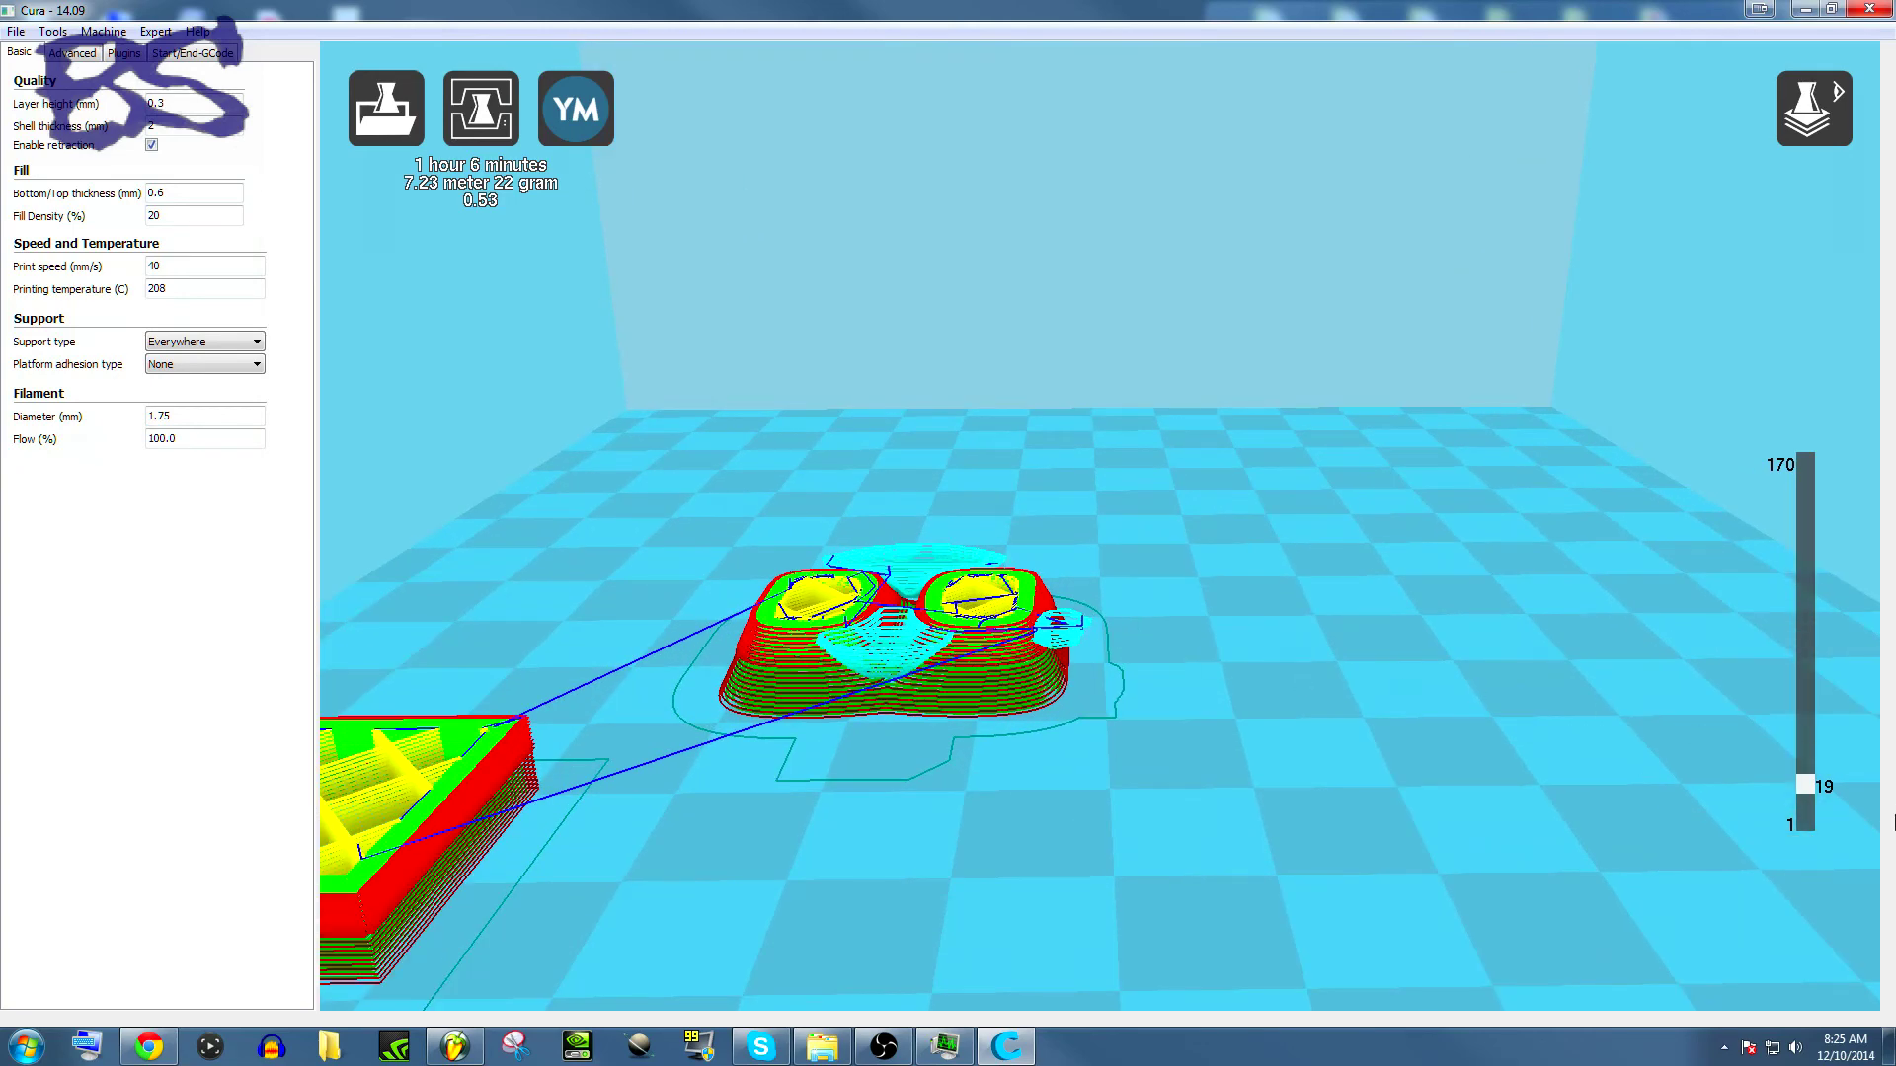
drag(1811, 774, 1810, 796)
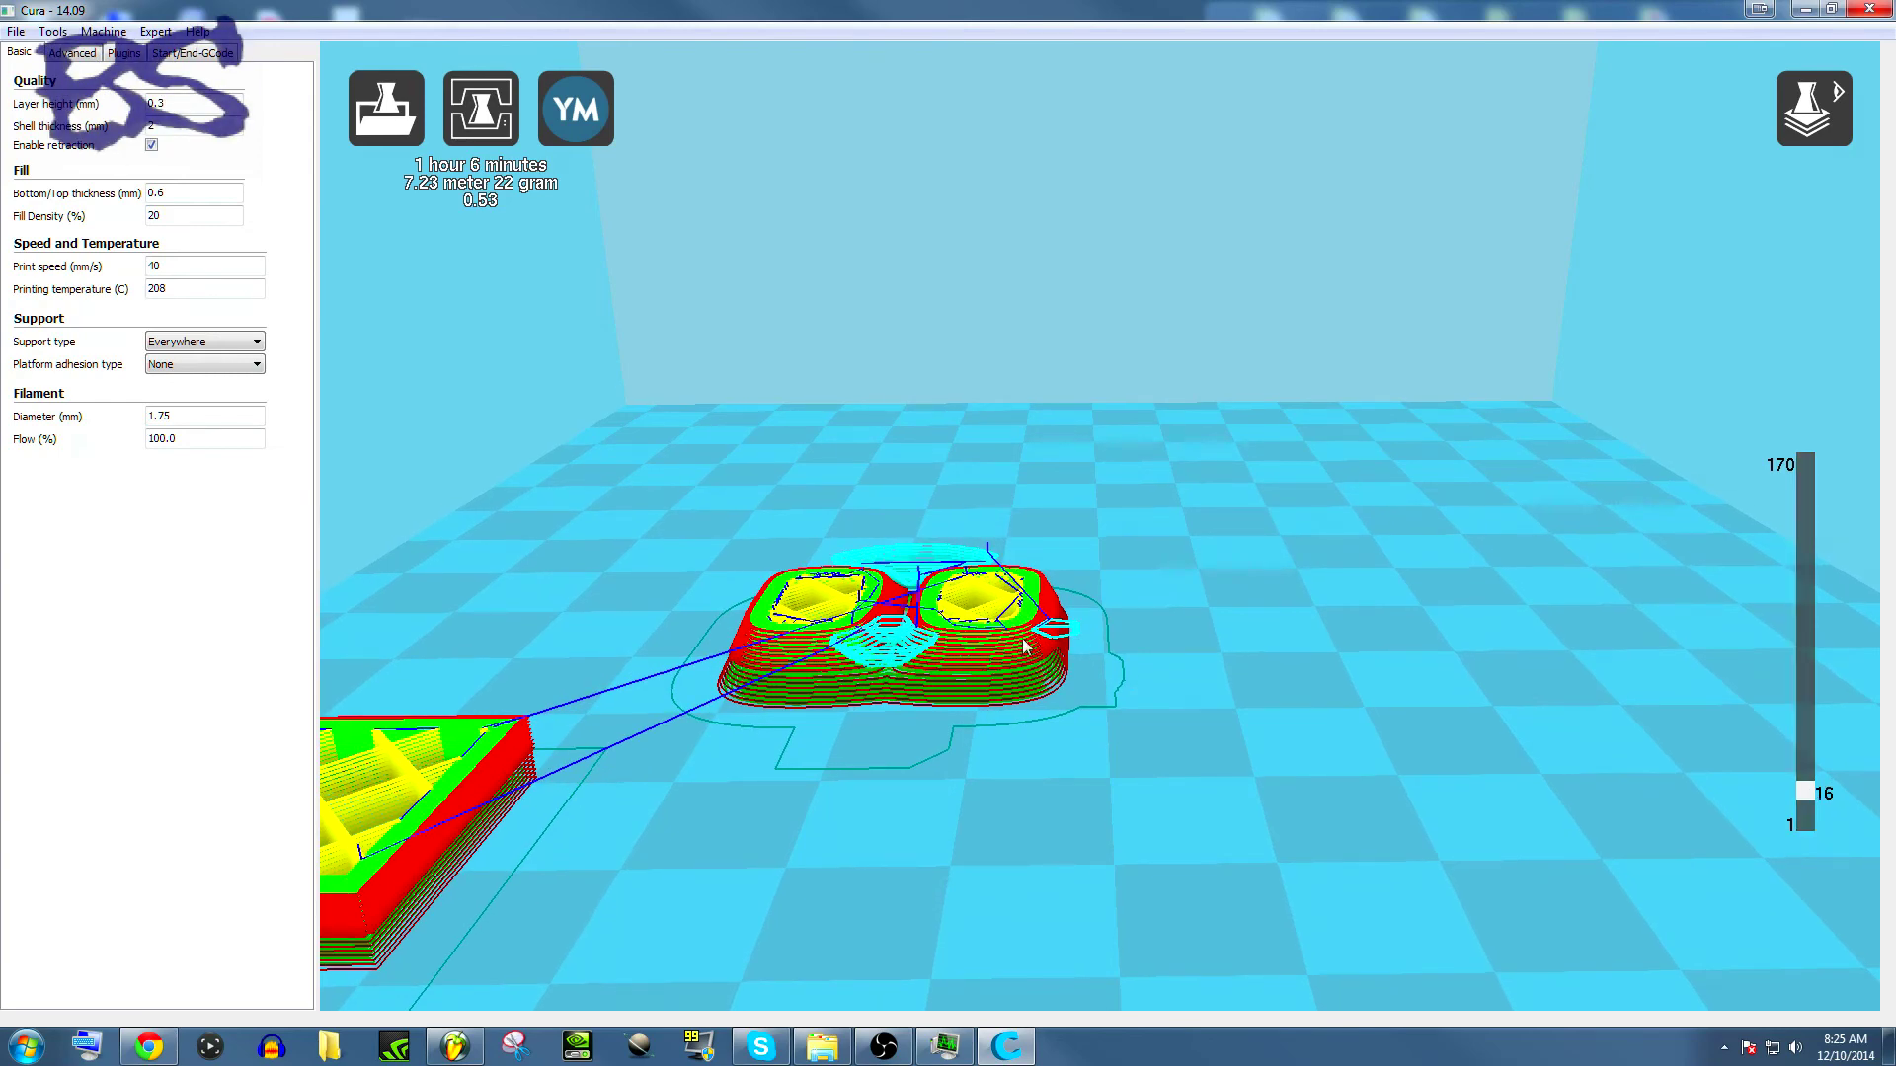
right_drag(1090, 619, 1809, 797)
Raise the layer preview through 51 to 146 and orbit to inspect the character's cyan support.
drag(1809, 792, 1809, 718)
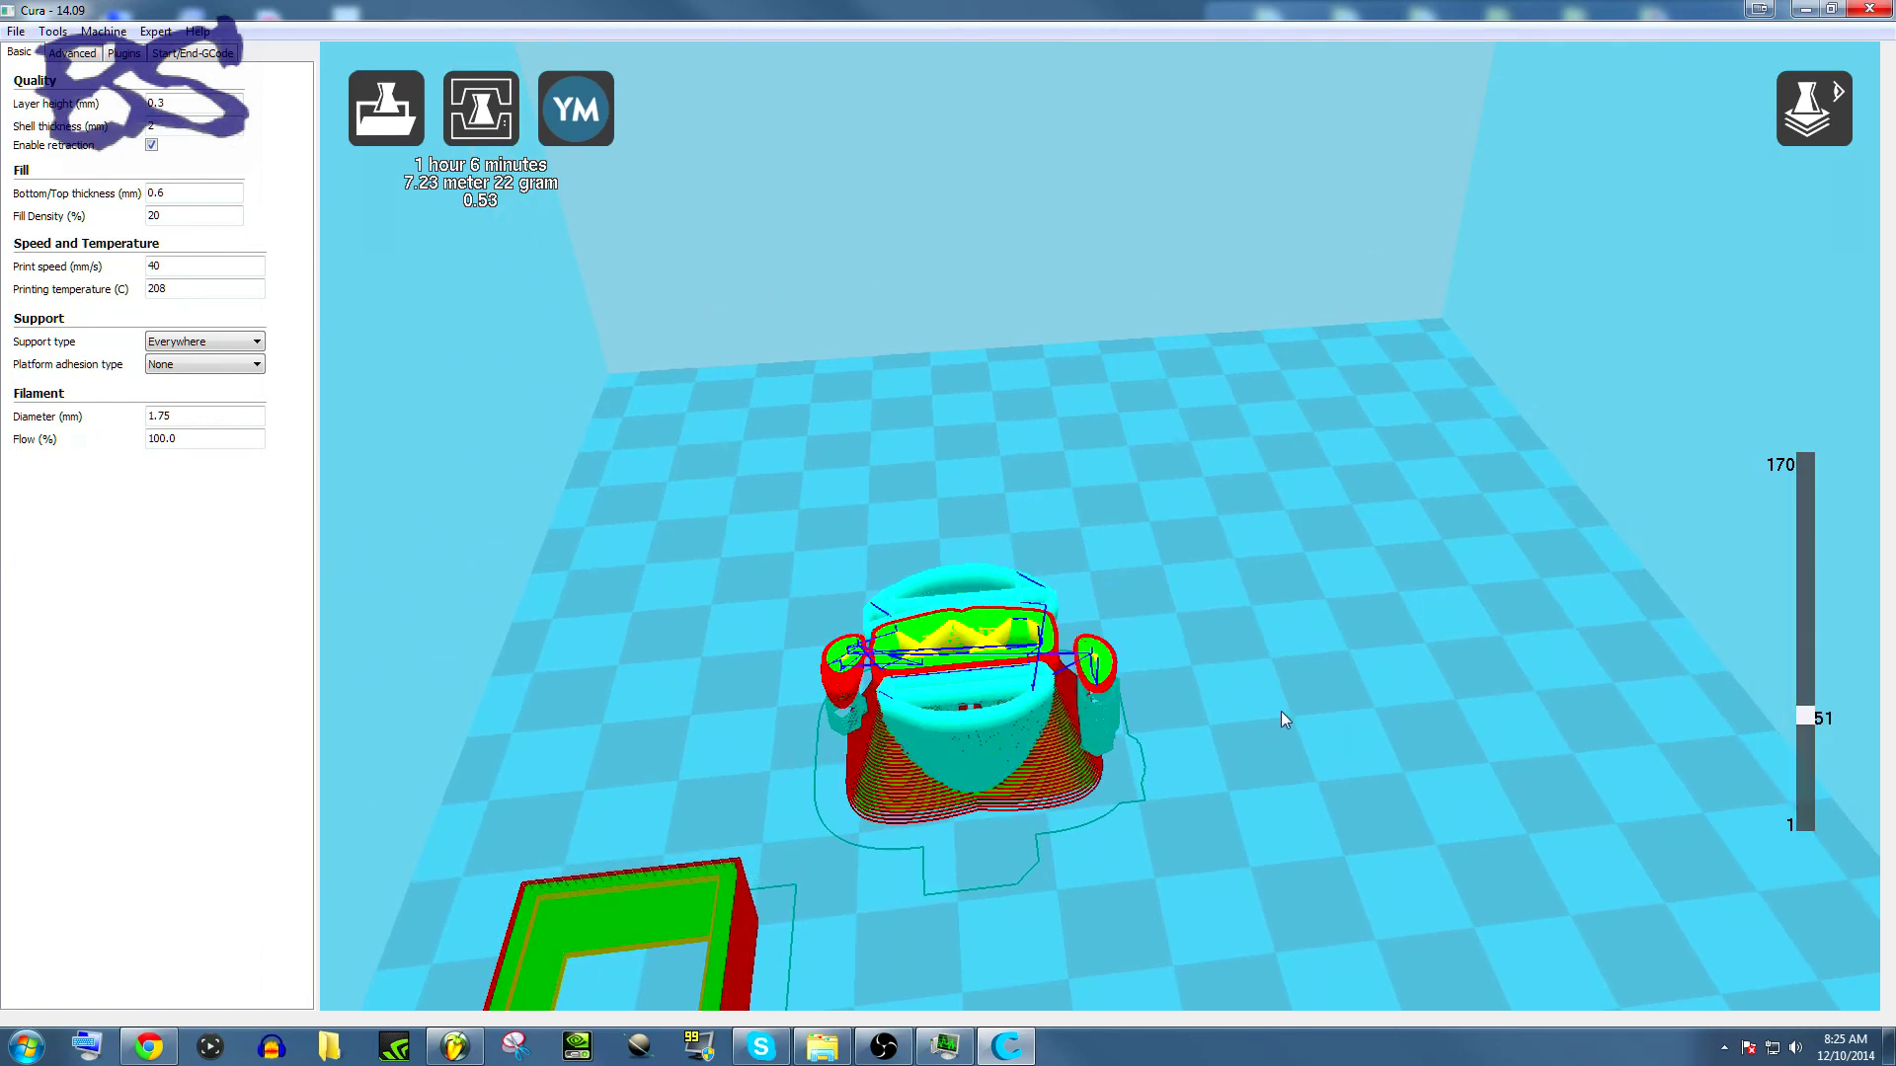
right_drag(1282, 711, 1038, 579)
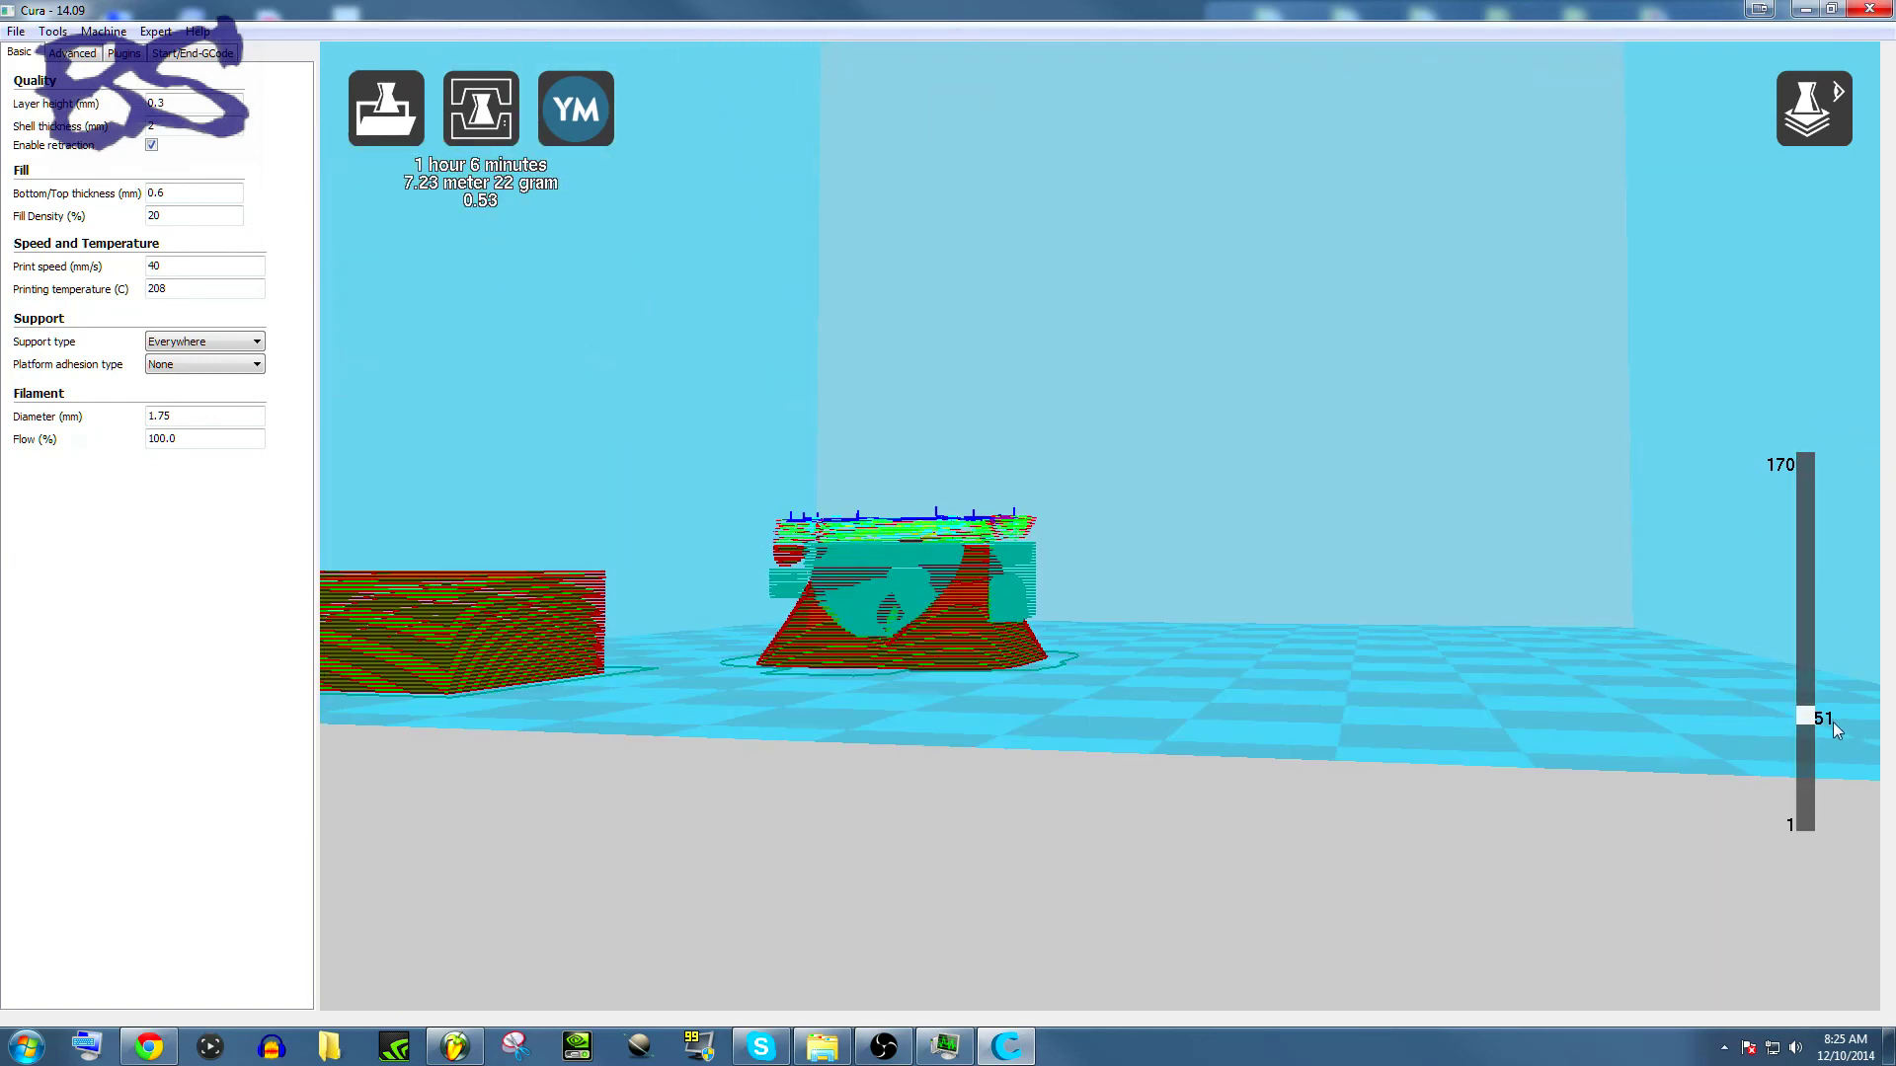
drag(1809, 718, 1809, 516)
right_drag(1267, 657, 1206, 787)
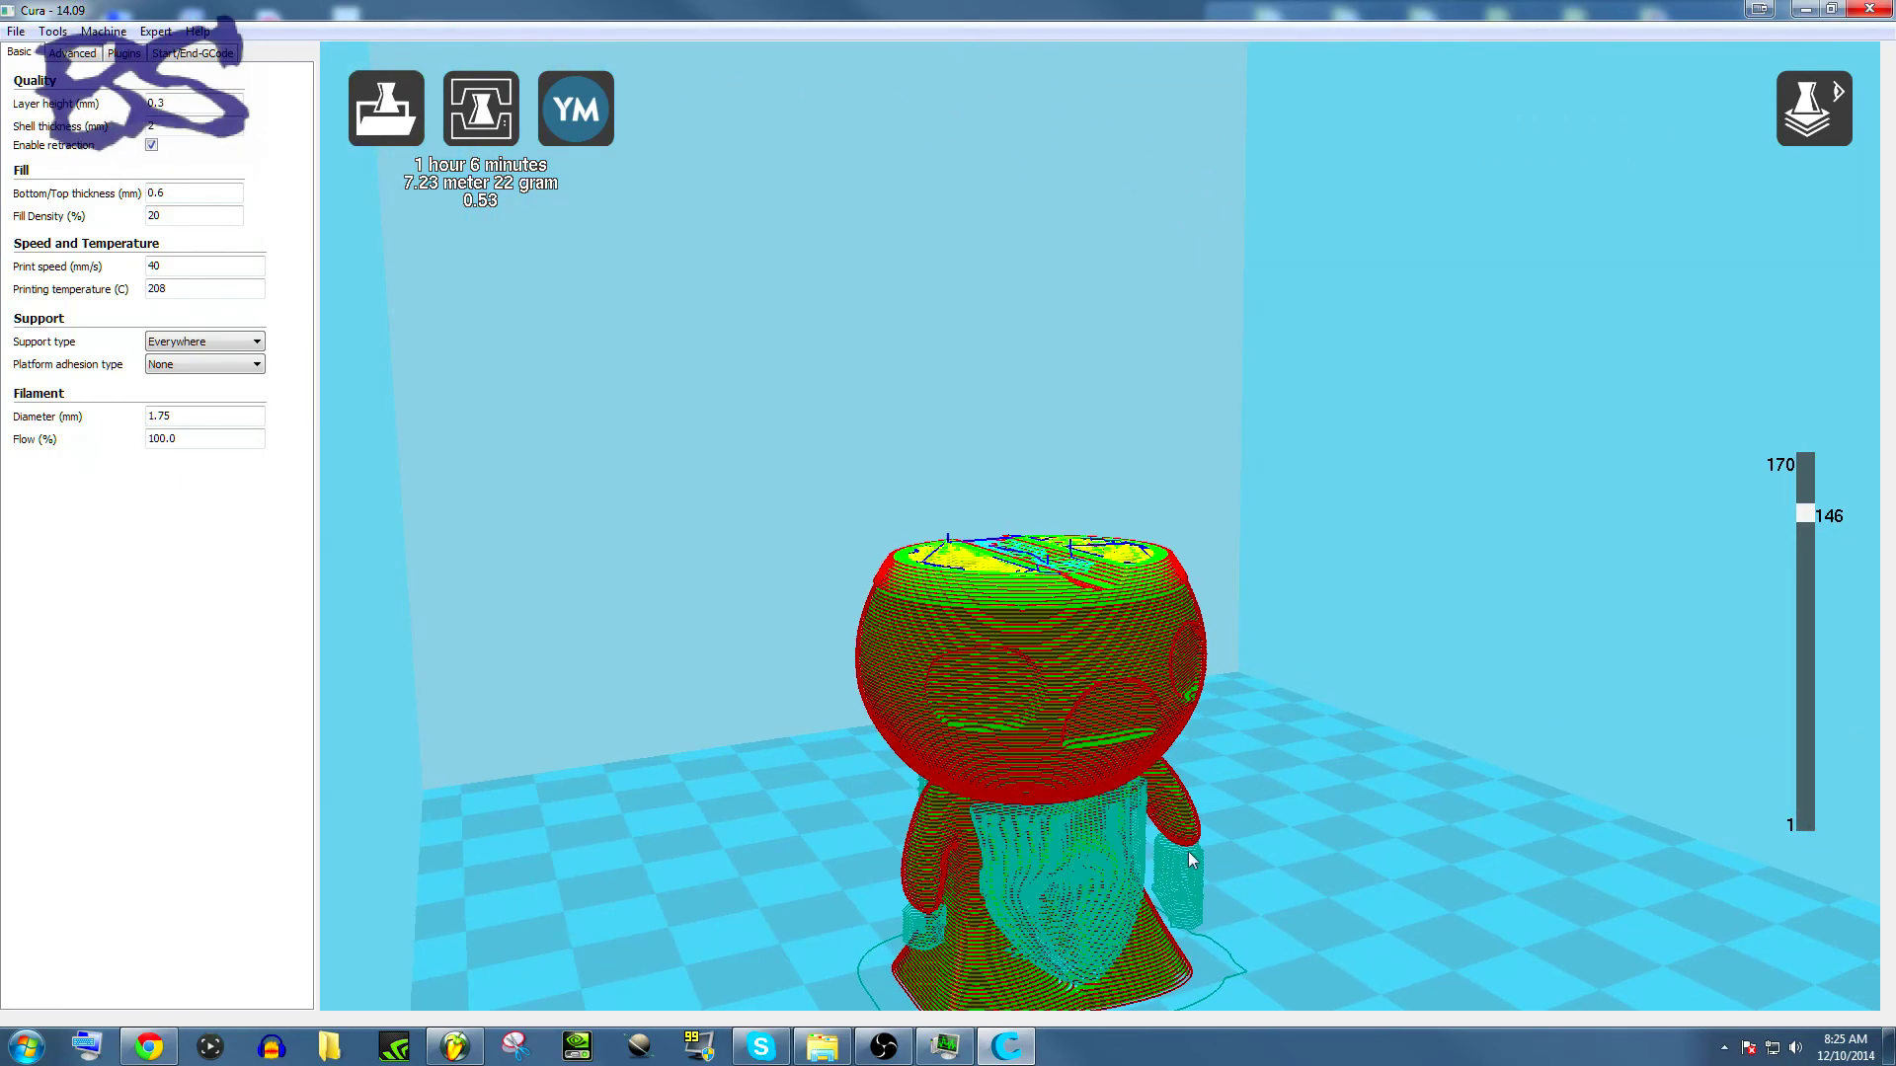
right_drag(1393, 814, 1365, 796)
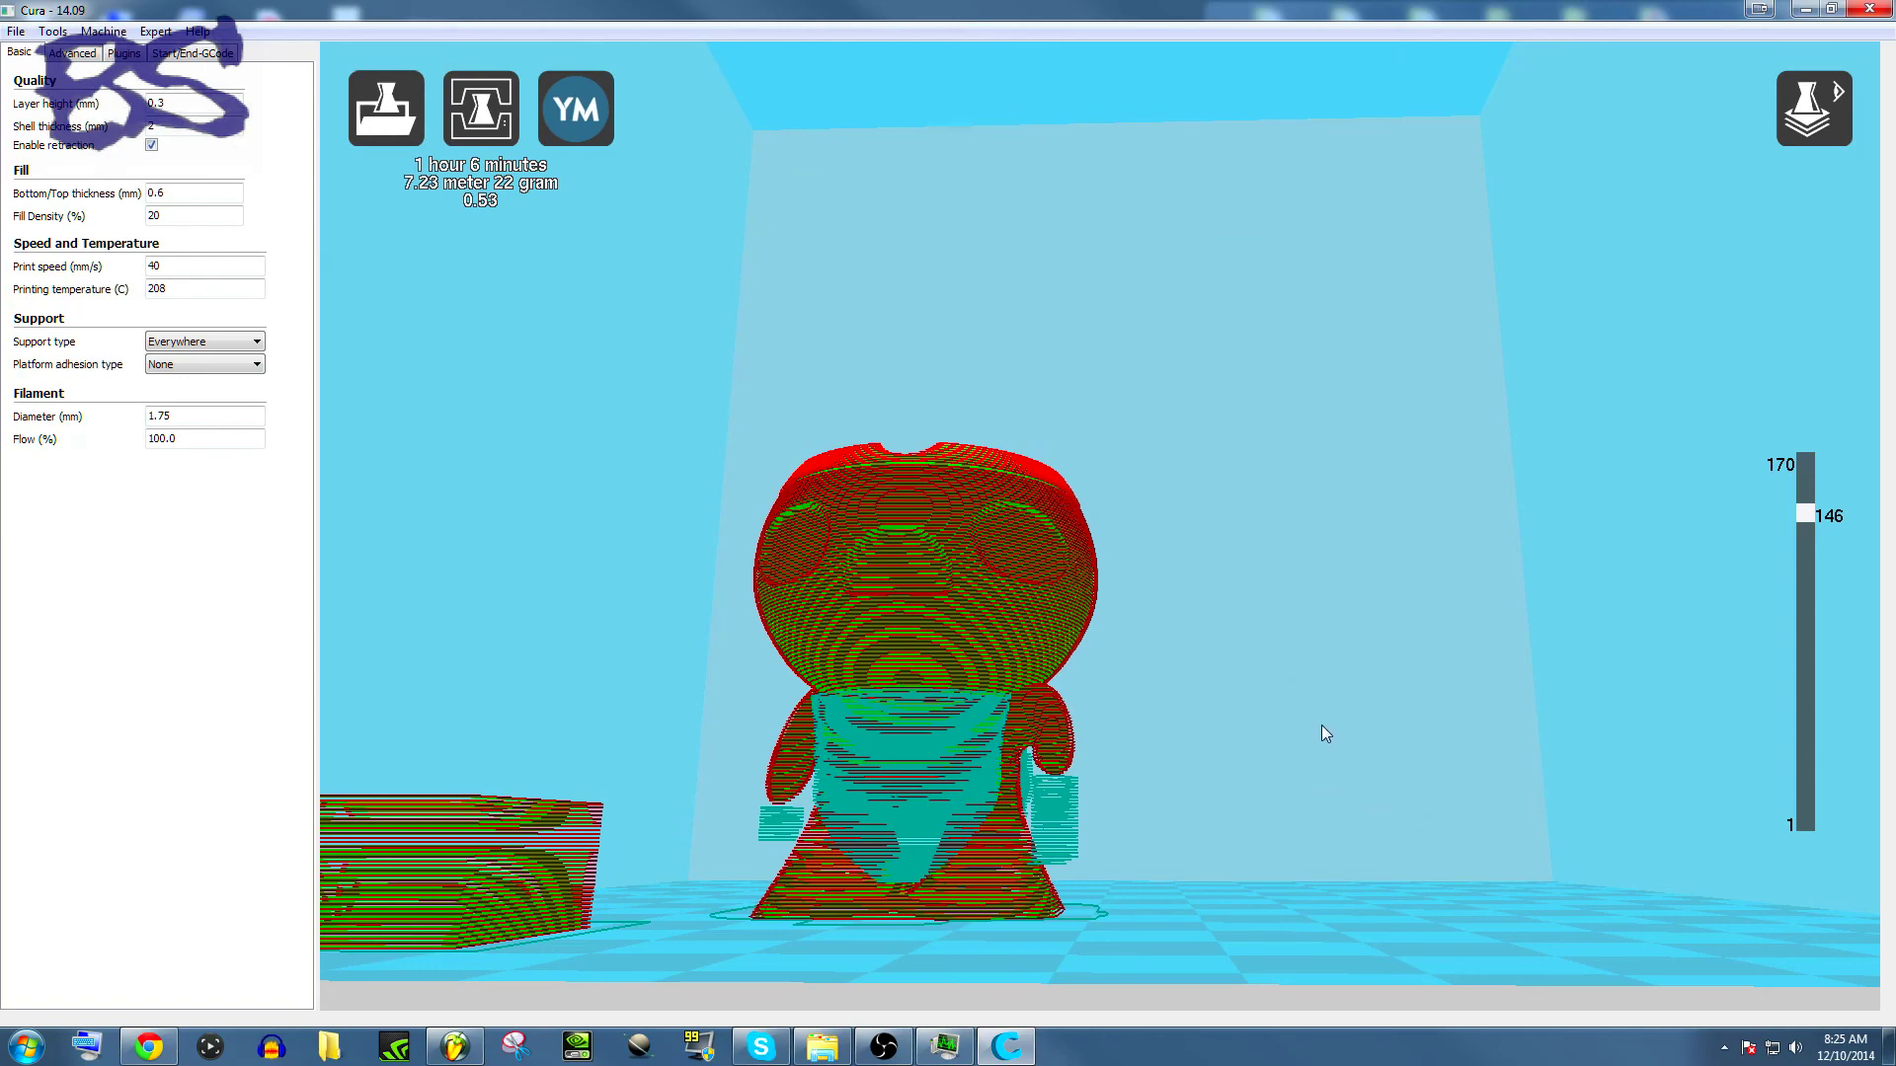
right_drag(1326, 732, 1393, 752)
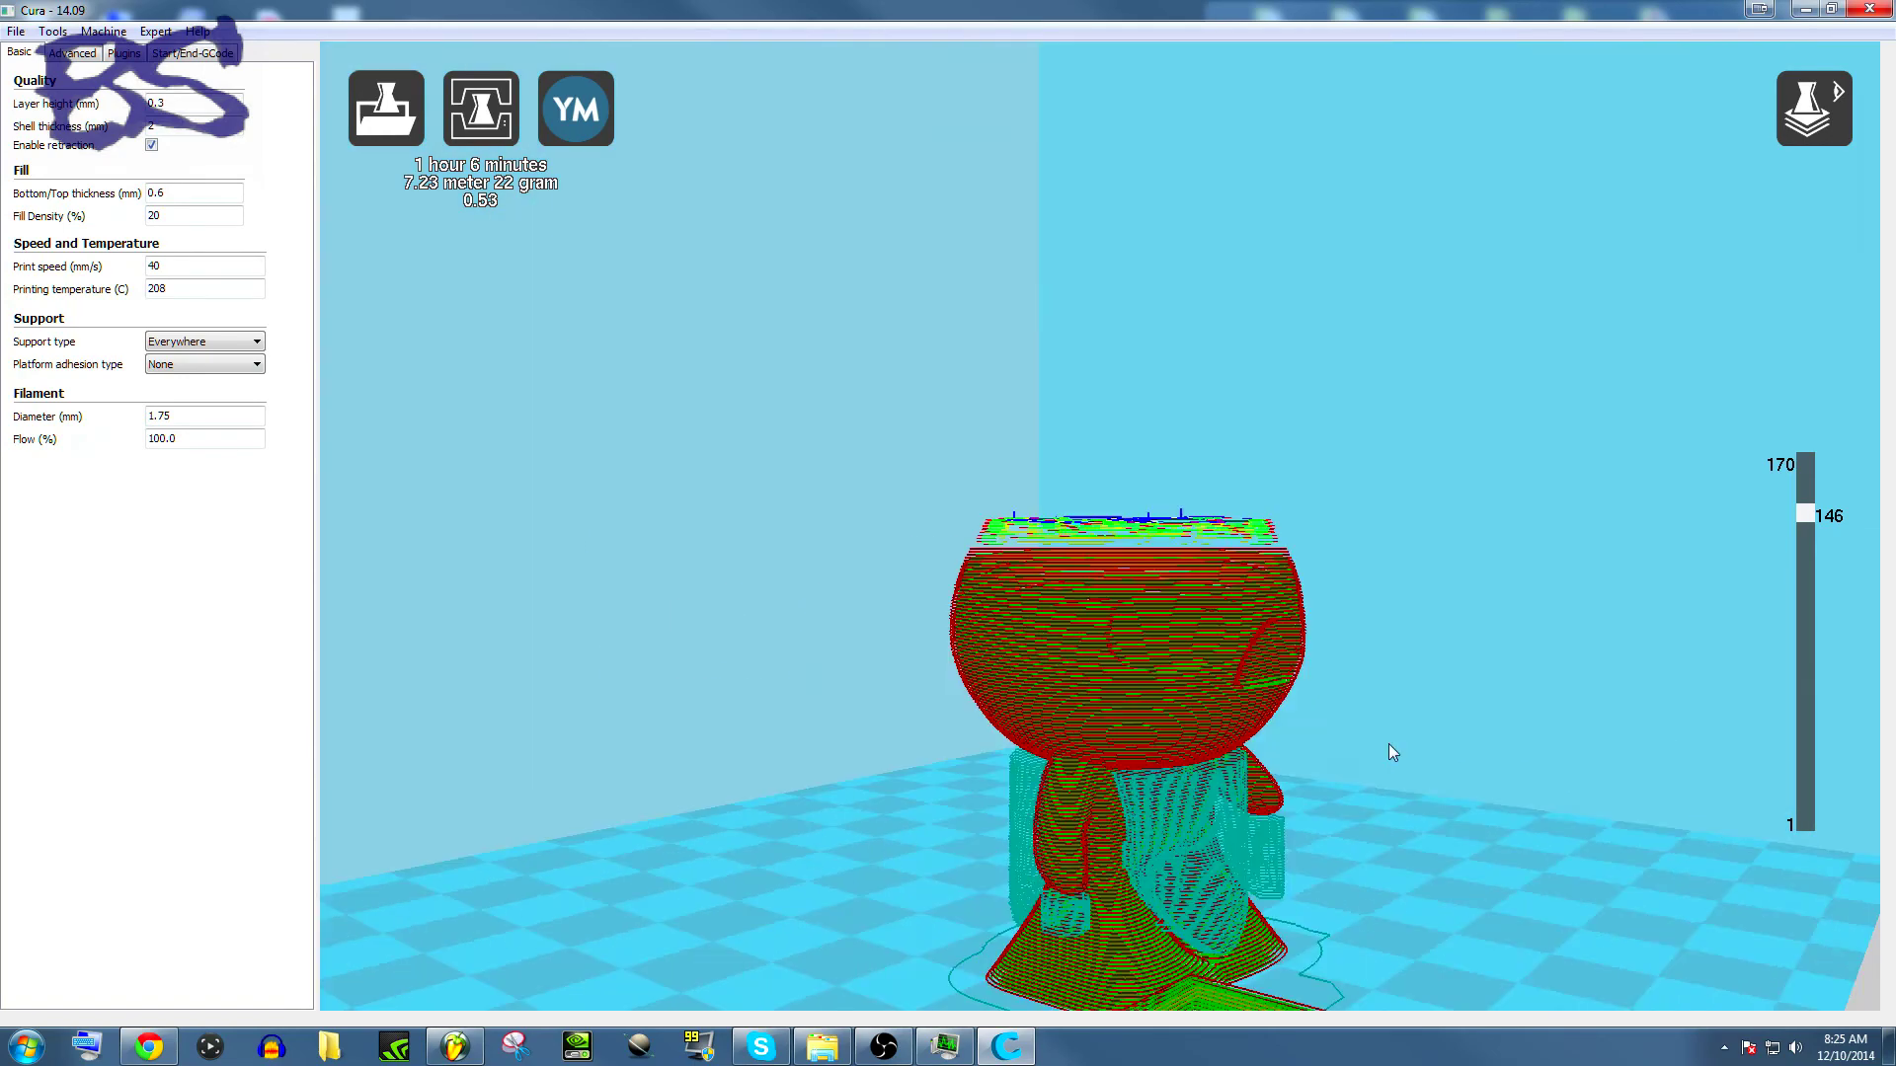
right_drag(1388, 849, 1337, 846)
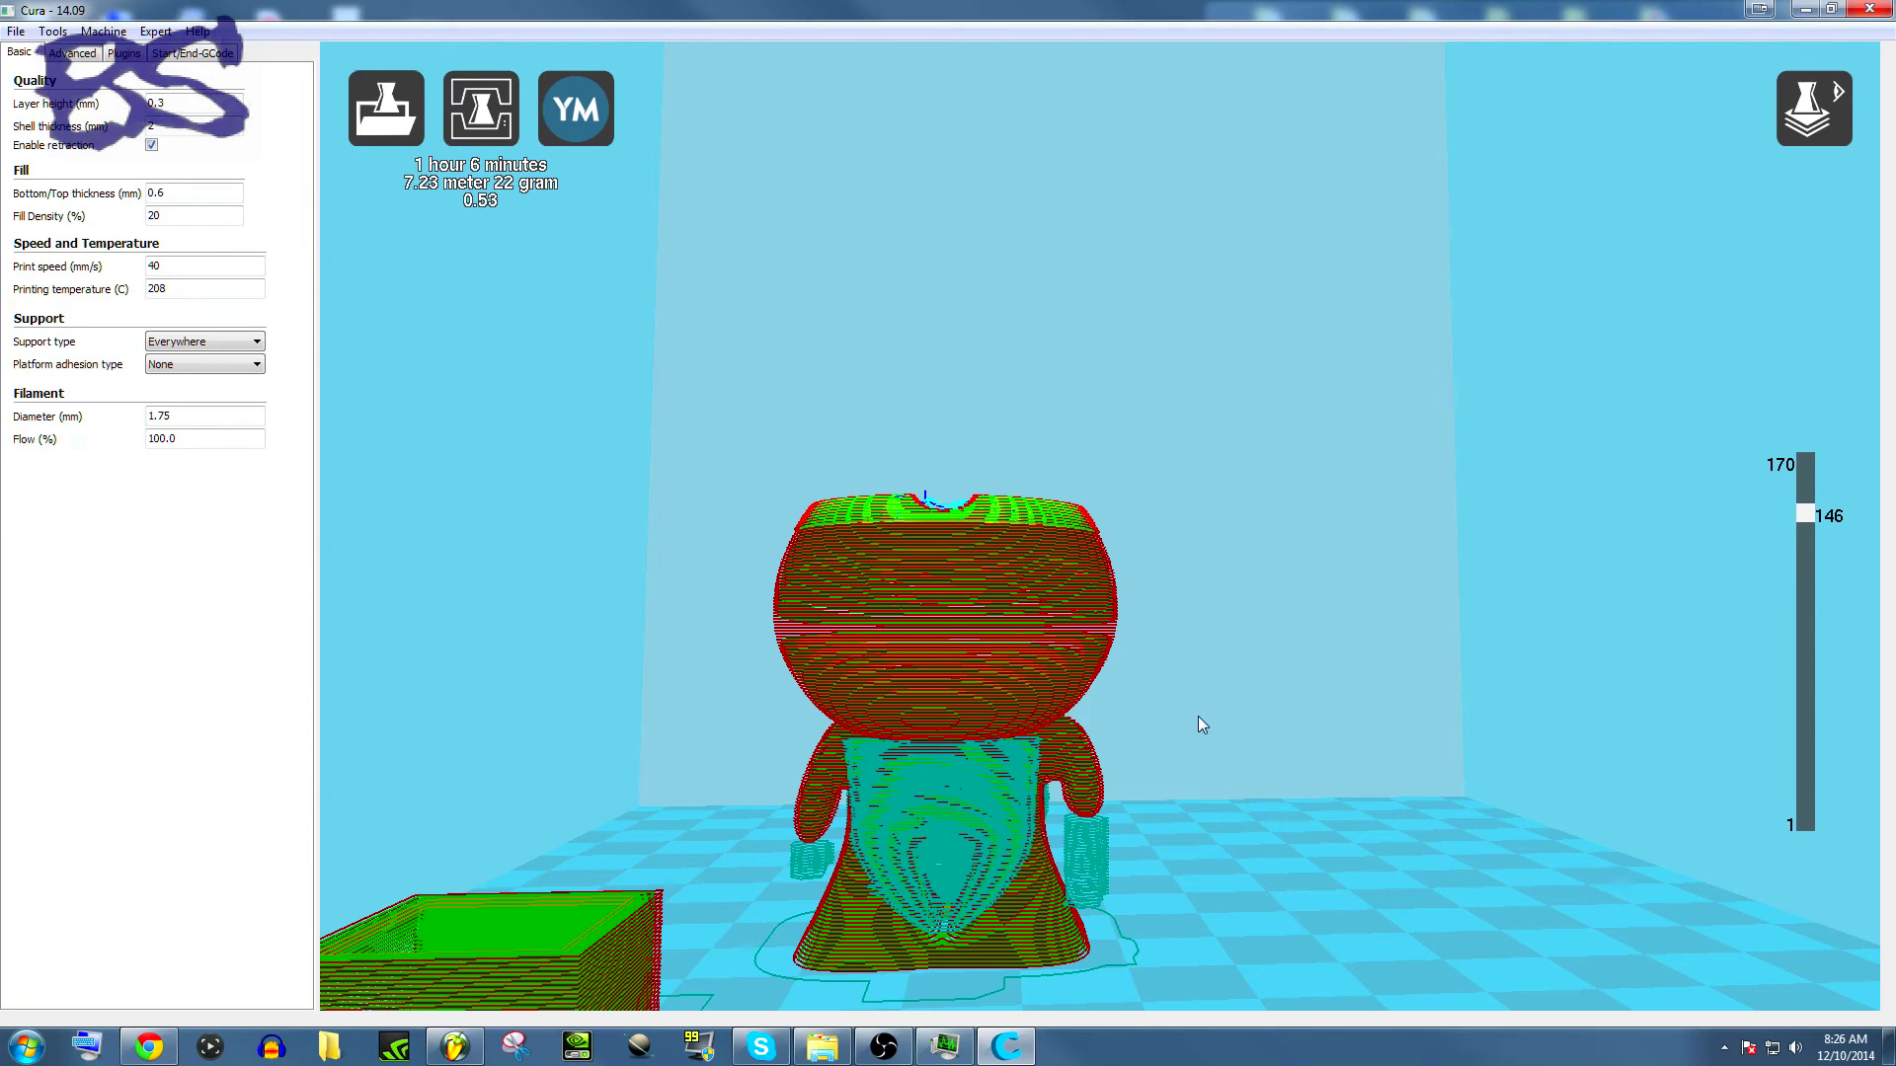
scroll(1198, 725, up, 3)
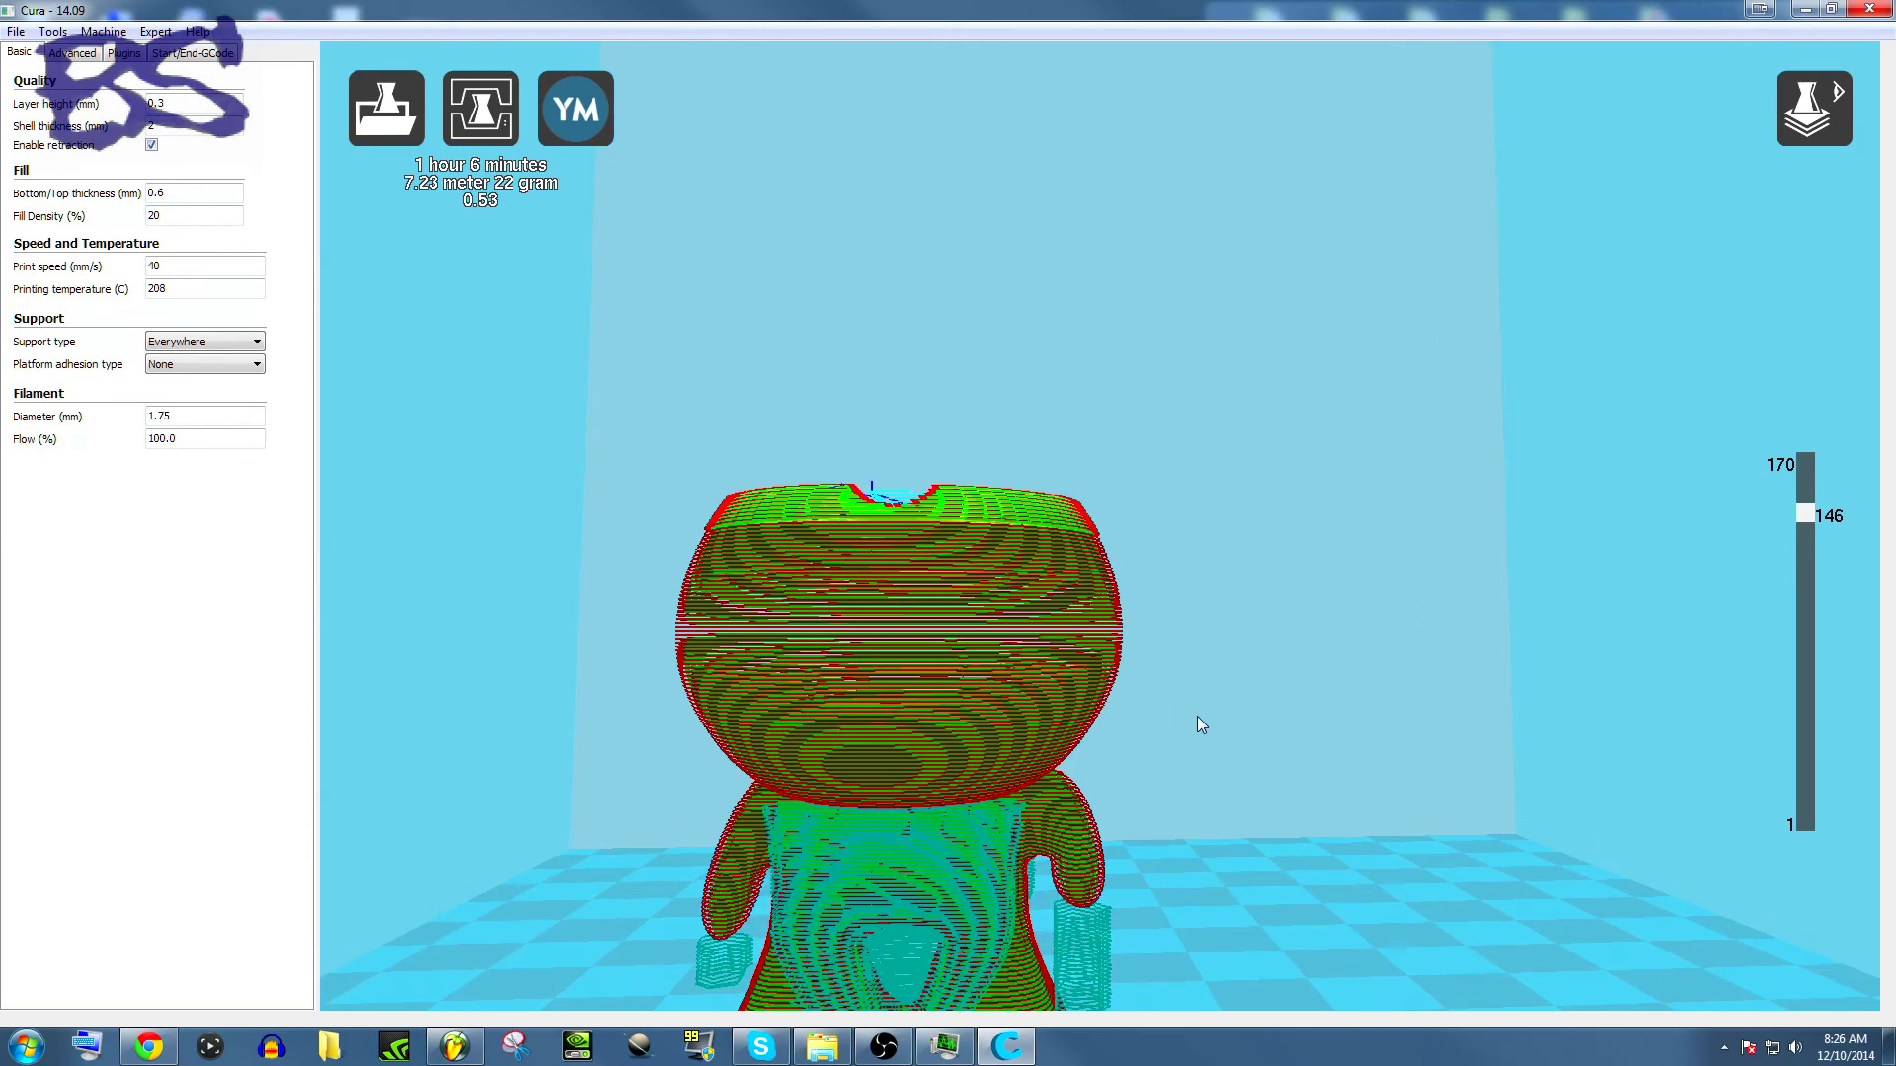
scroll(1197, 724, down, 5)
mouse_move(1306, 707)
right_down()
mouse_move(1304, 731)
mouse_move(1310, 709)
right_up()
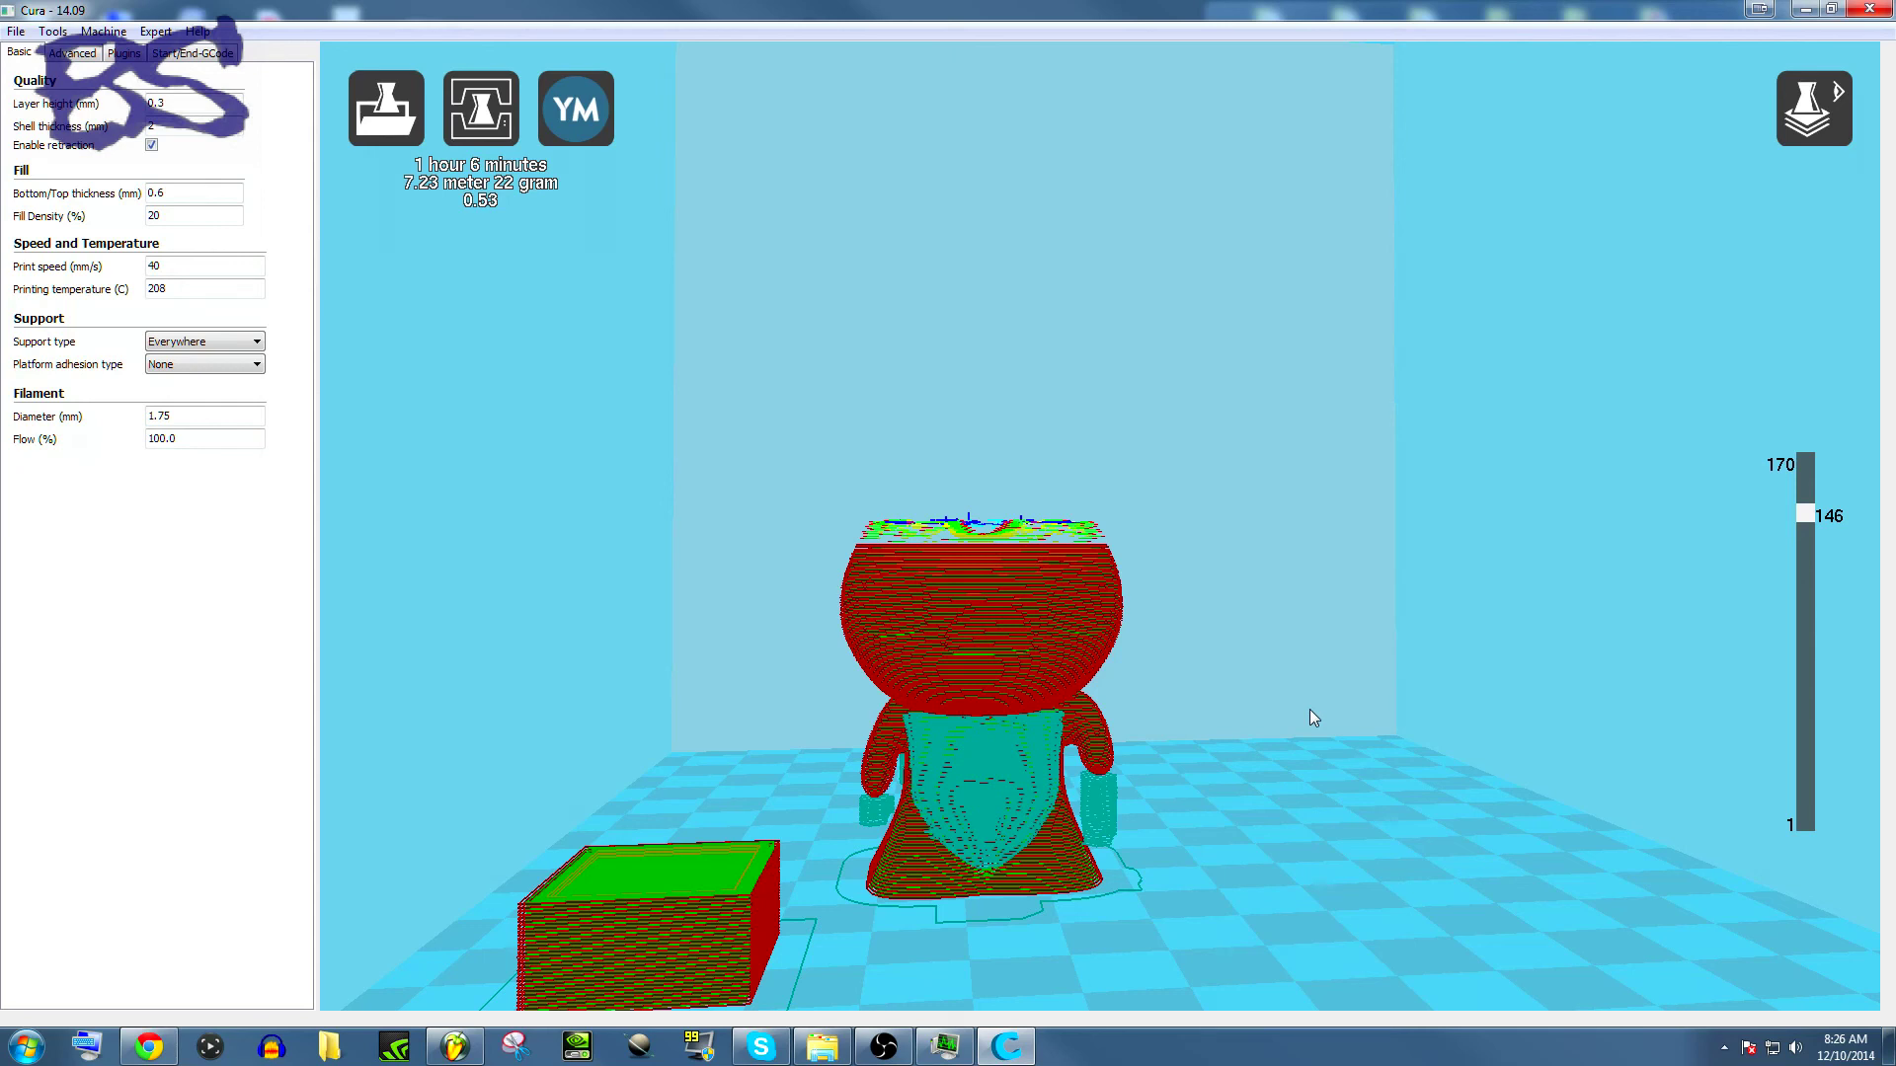
Switch the view mode to Normal and nudge the character slightly right on the bed.
click(1813, 133)
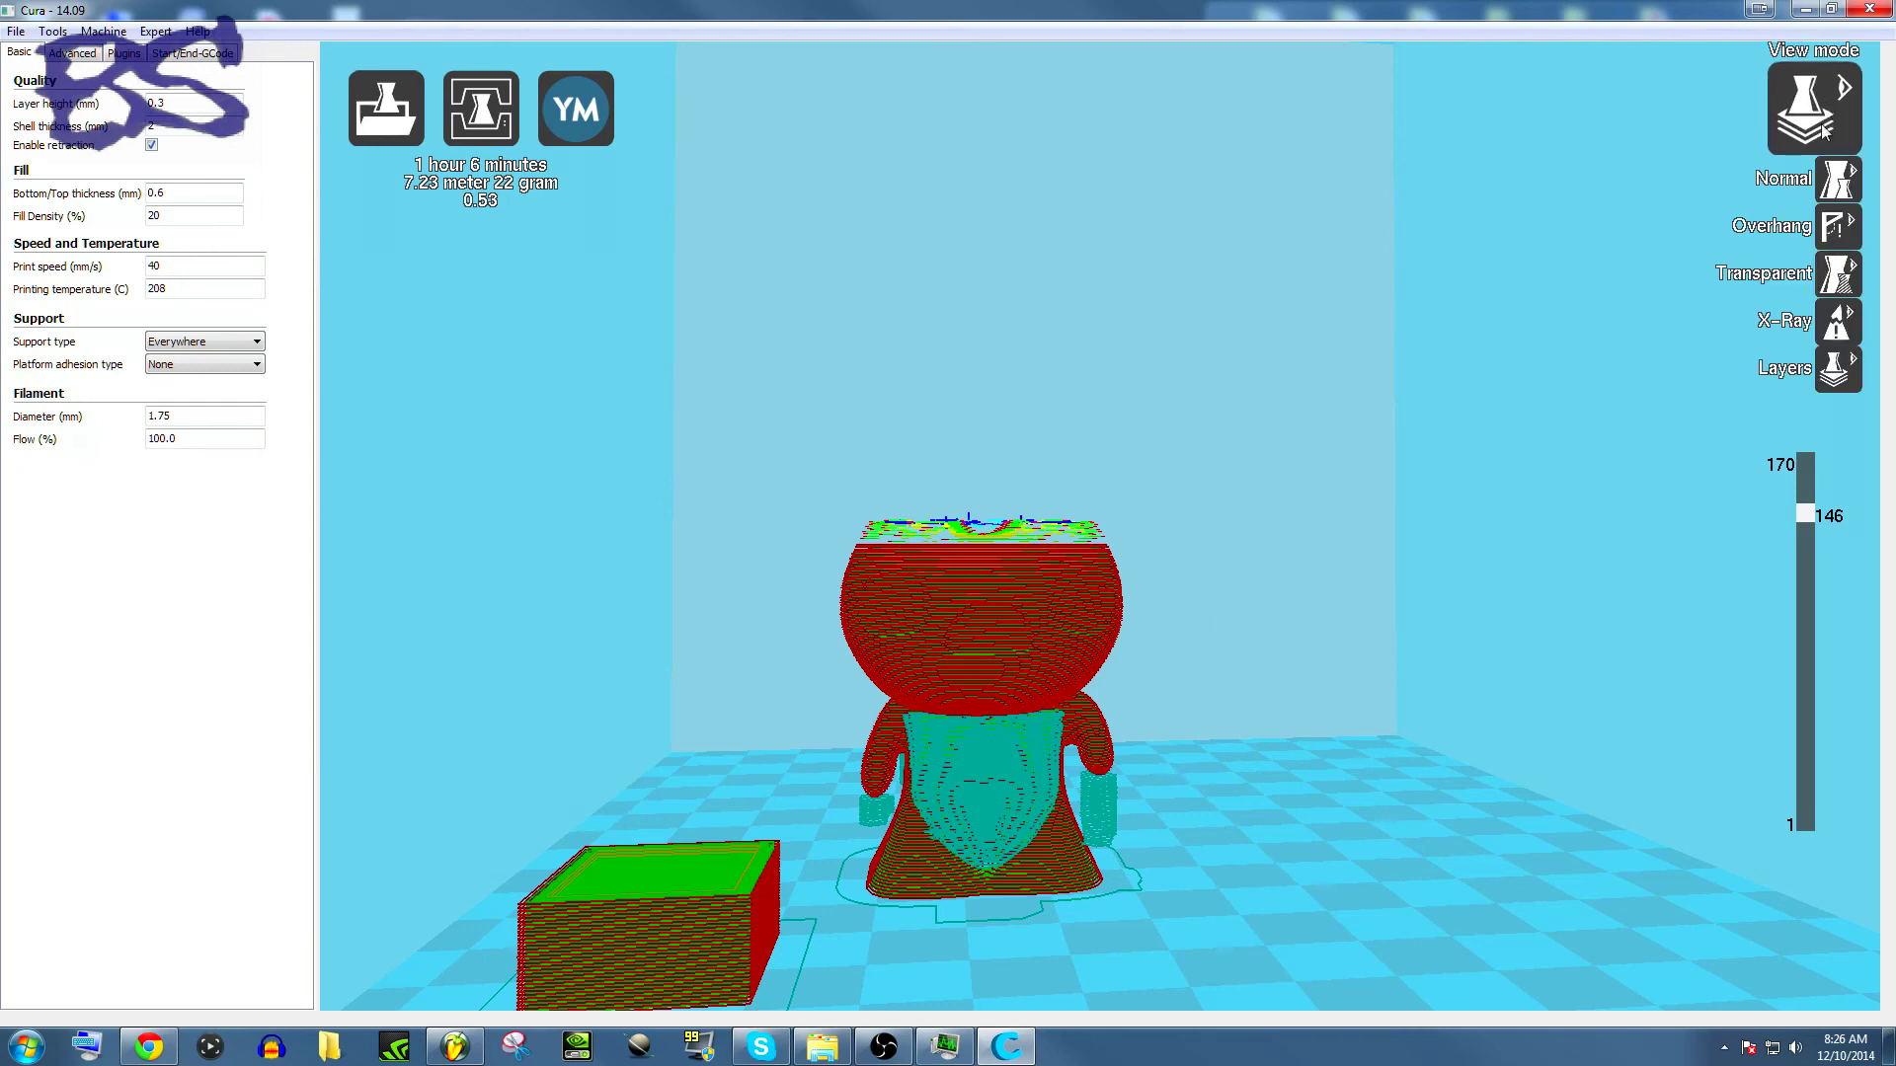
click(1839, 185)
mouse_move(1006, 748)
mouse_down()
mouse_move(1106, 726)
mouse_move(1233, 578)
mouse_move(1037, 743)
mouse_up()
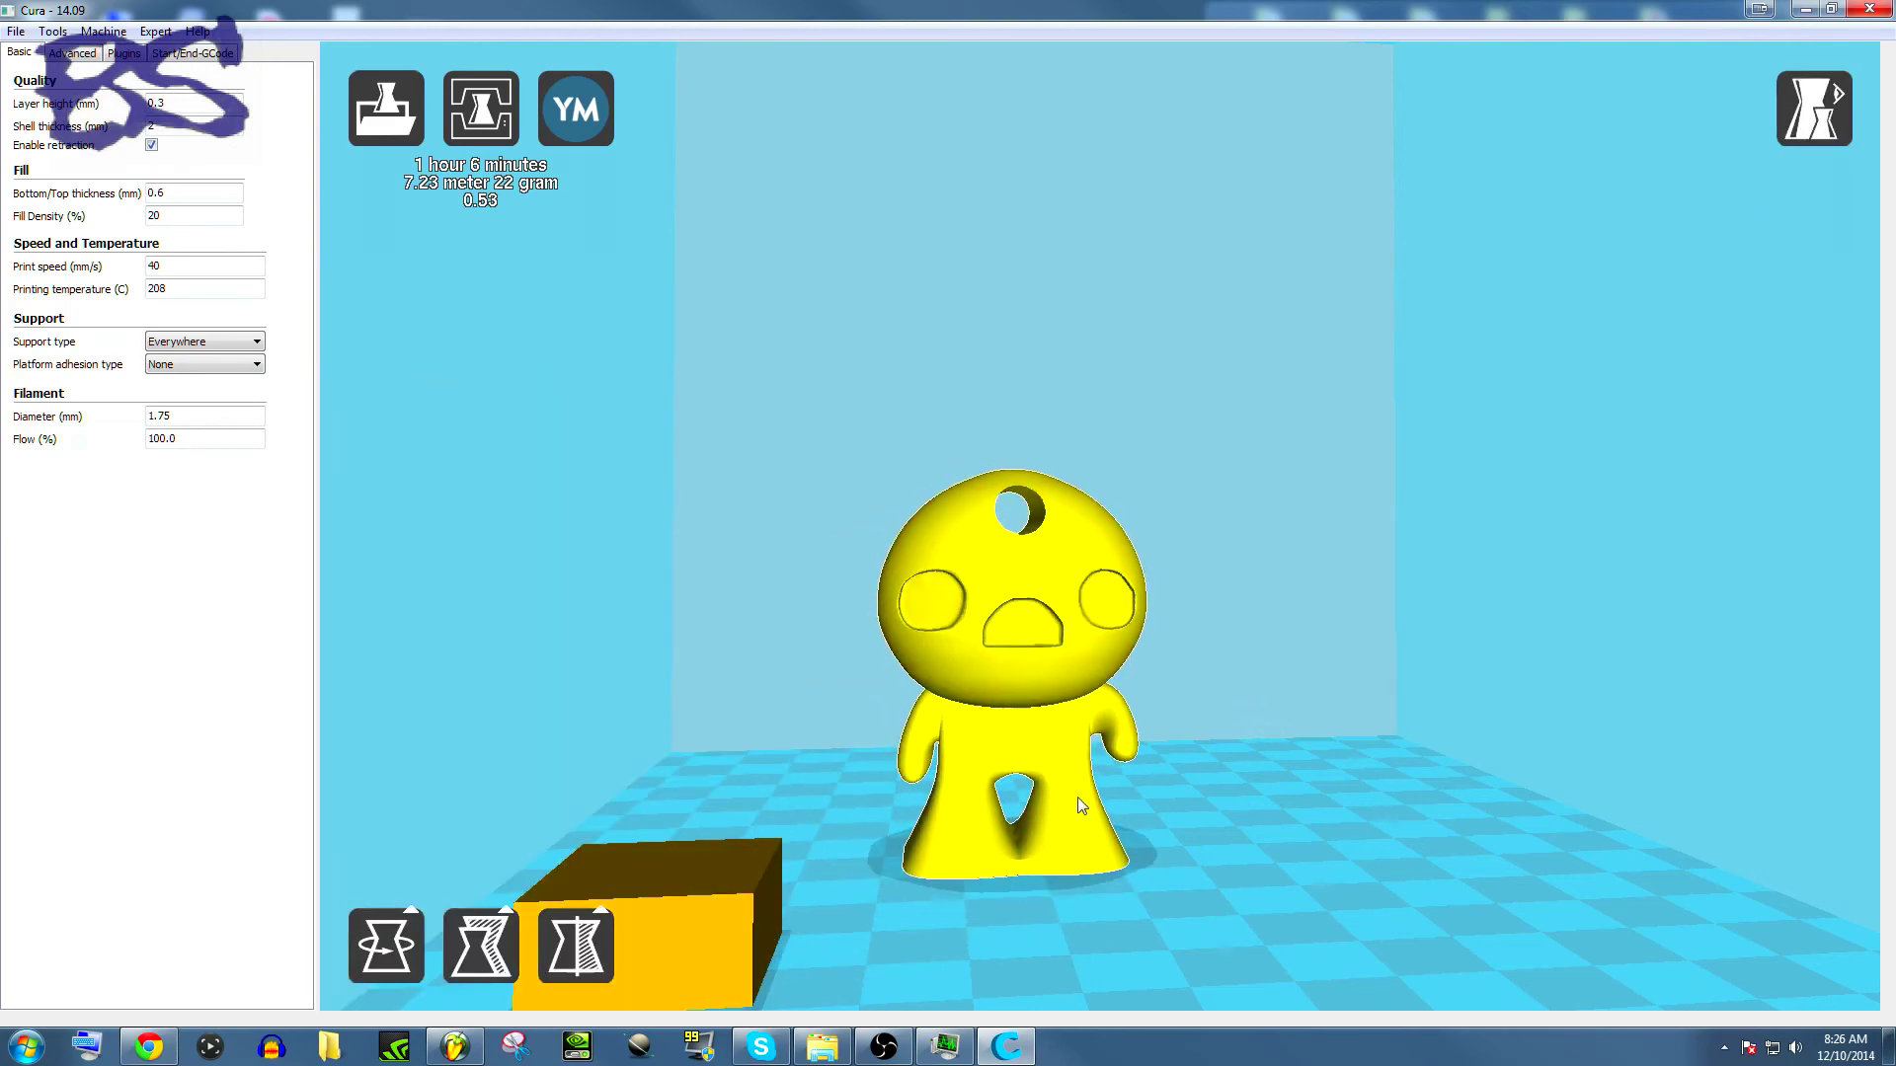
Move the character toward the back-left of the bed, re-slicing to 1 hour 5 minutes, 21 gram.
right_drag(1252, 659, 1240, 733)
drag(1096, 711, 982, 553)
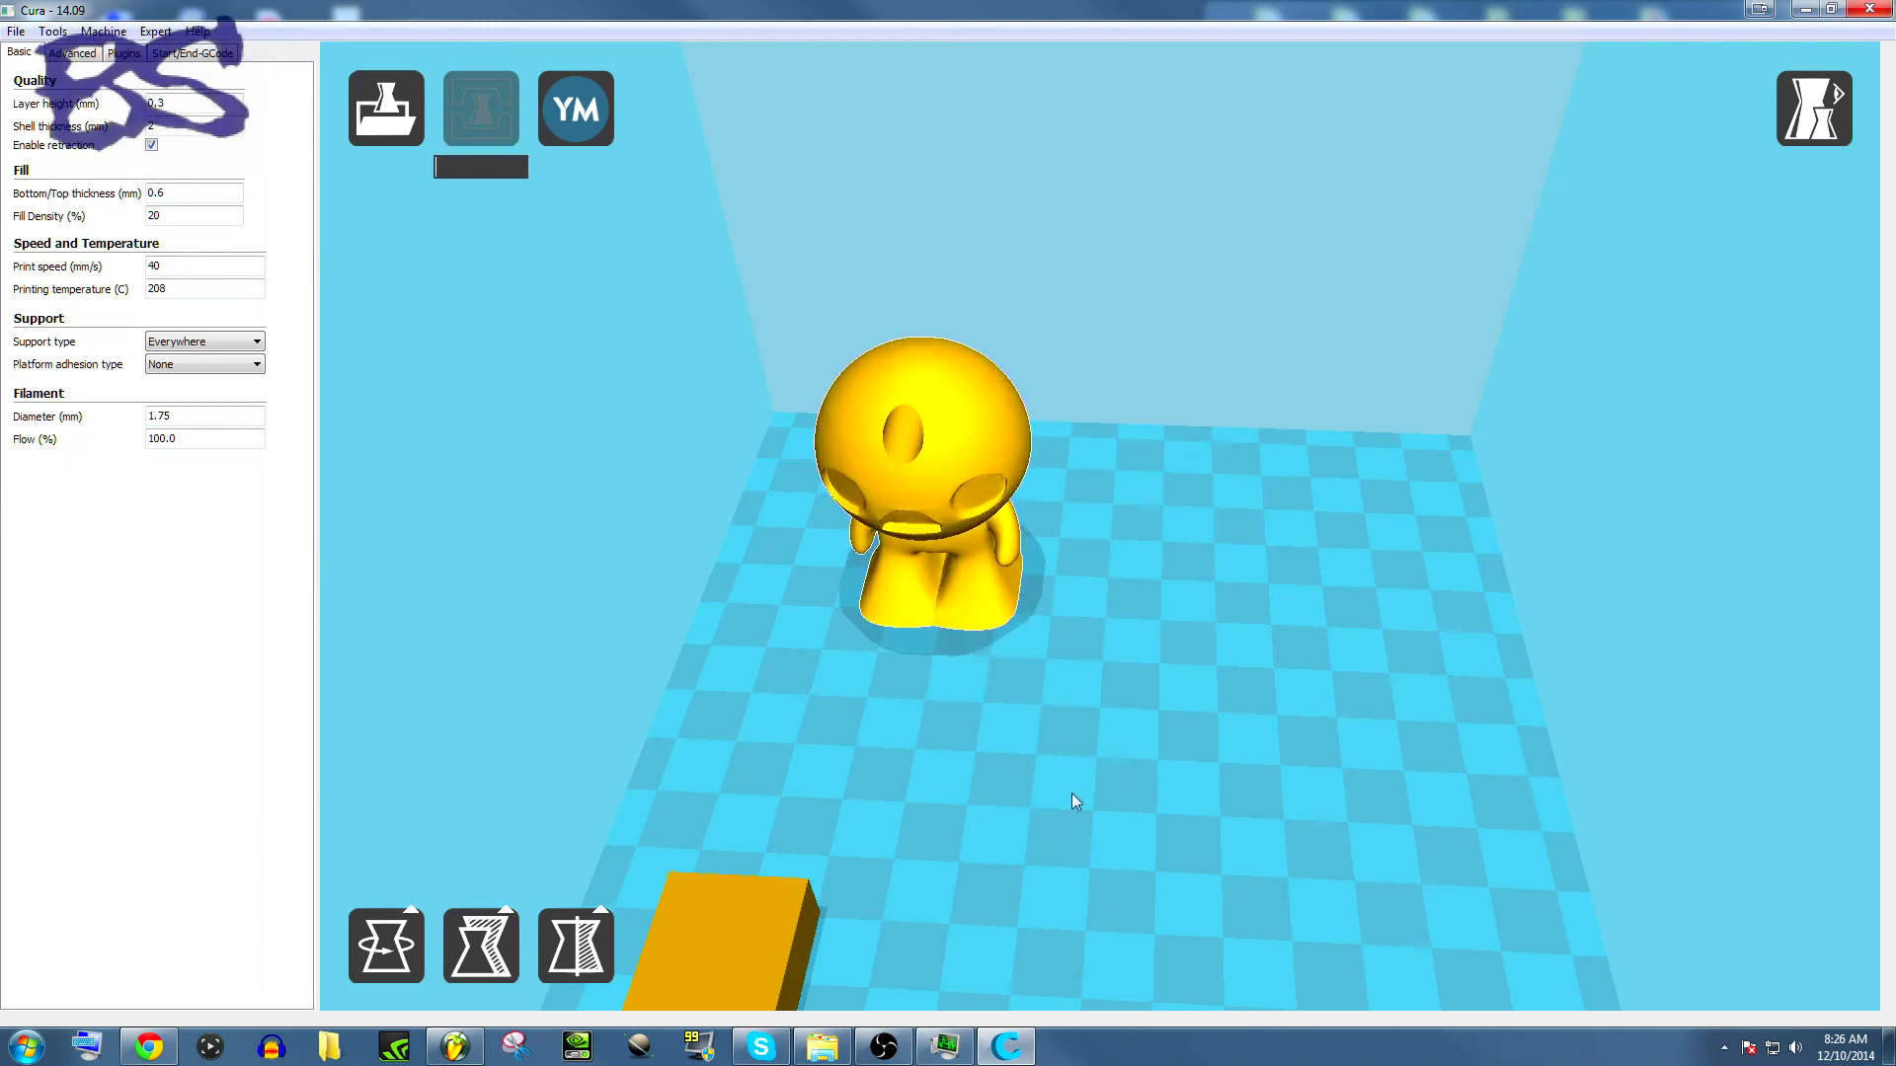
right_drag(1070, 792, 1129, 608)
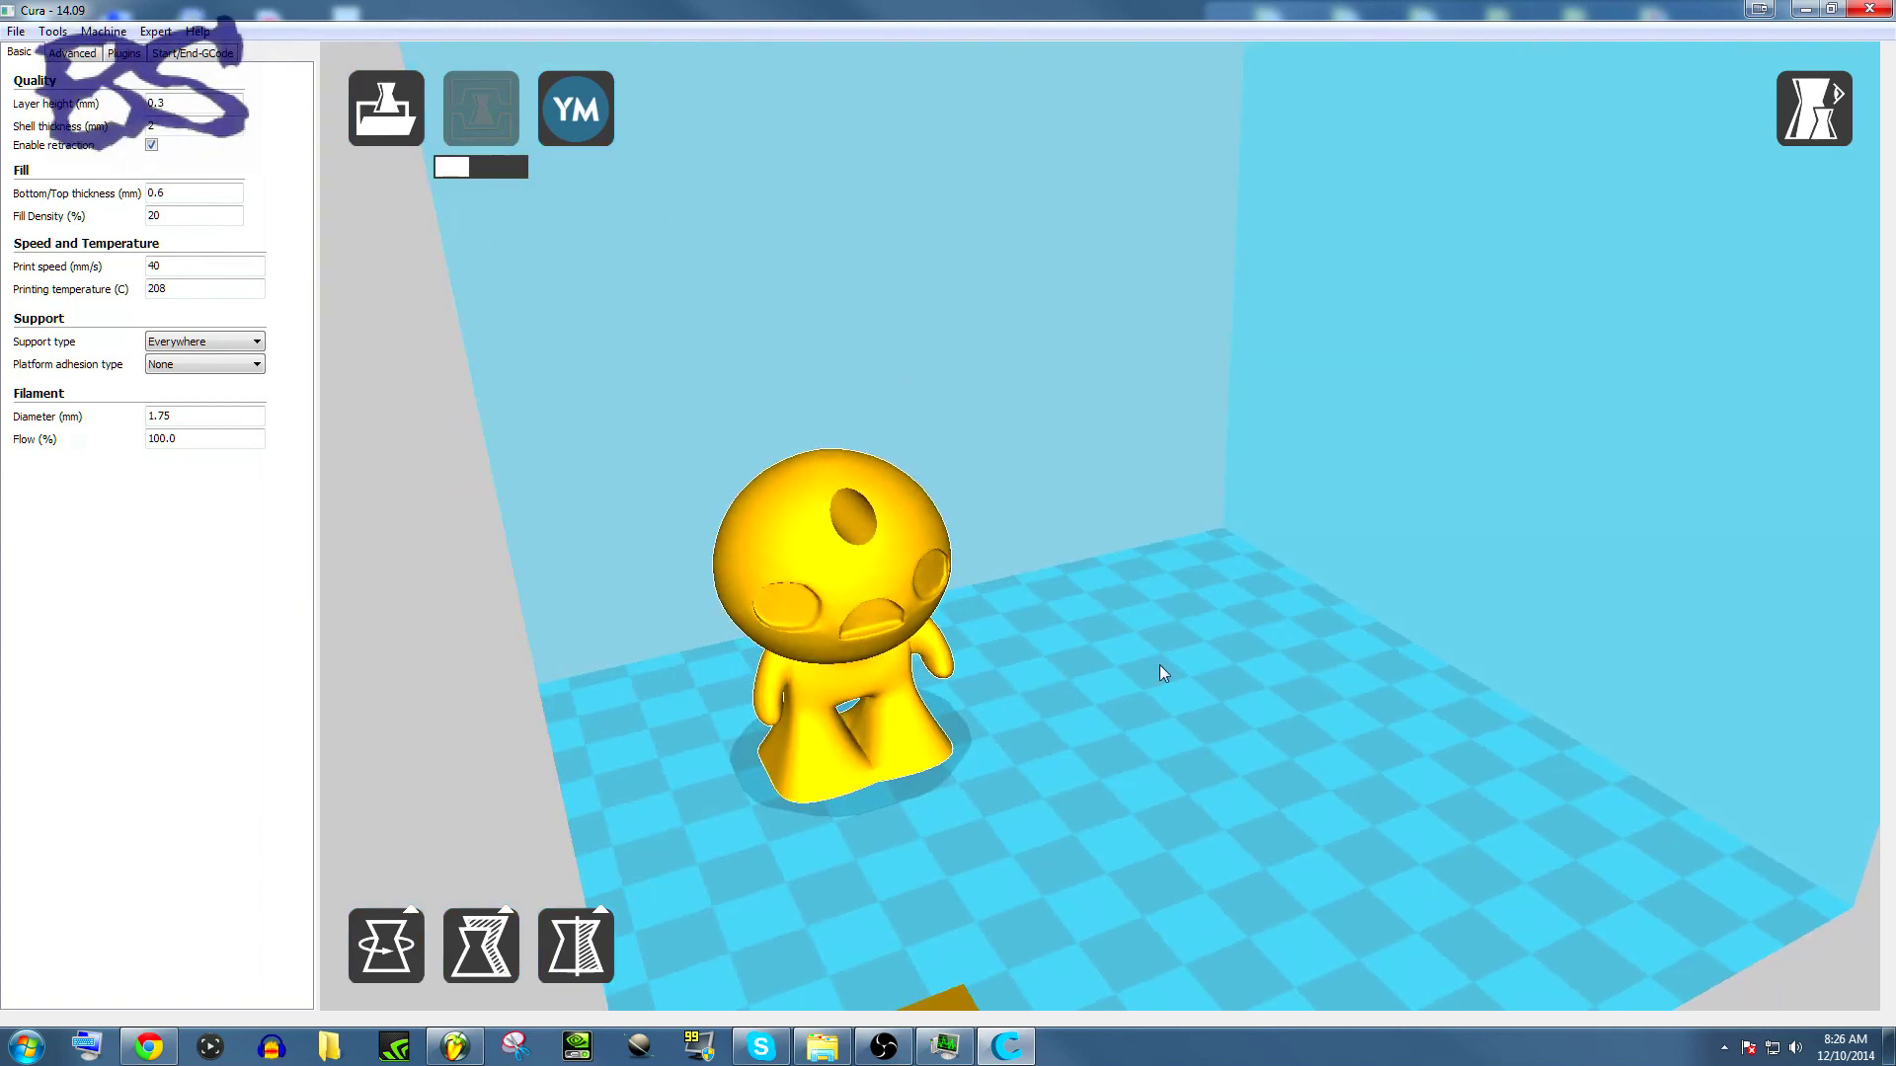
right_drag(1270, 720, 1222, 683)
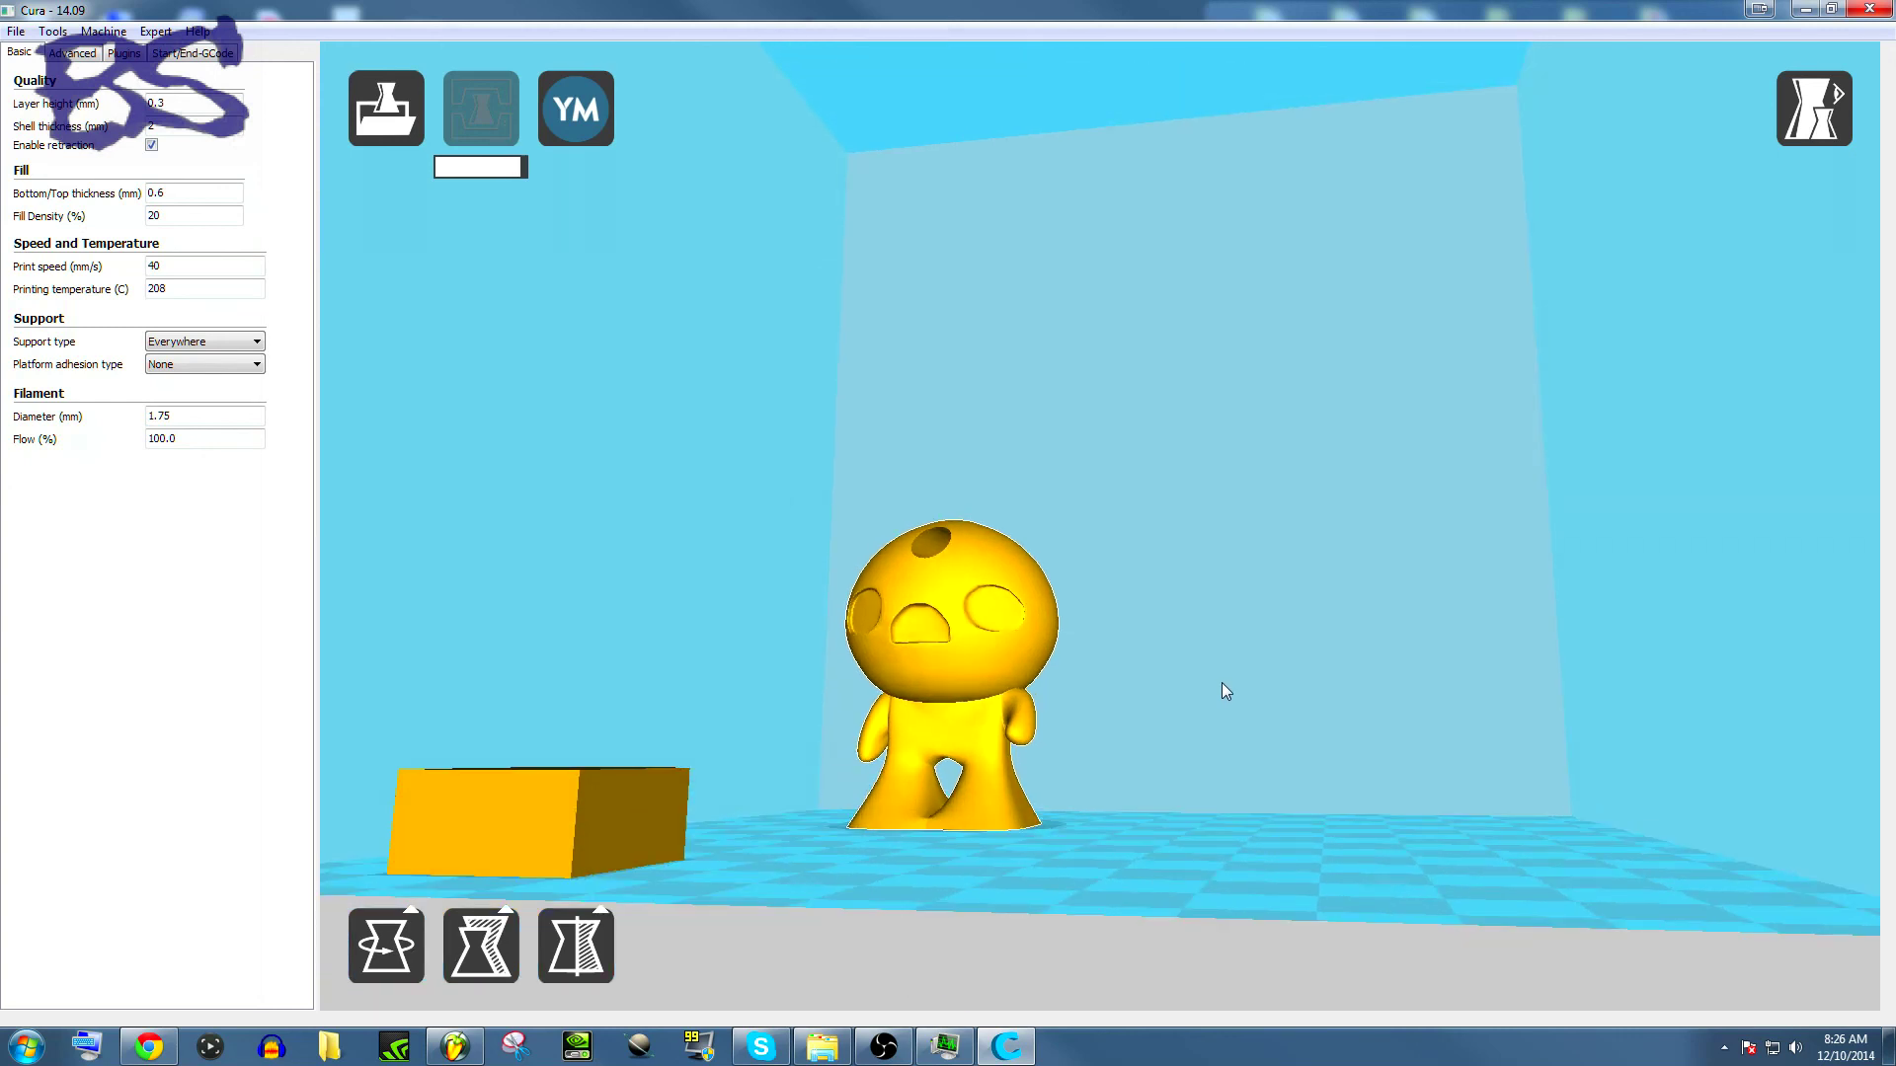
right_drag(1223, 683, 1528, 727)
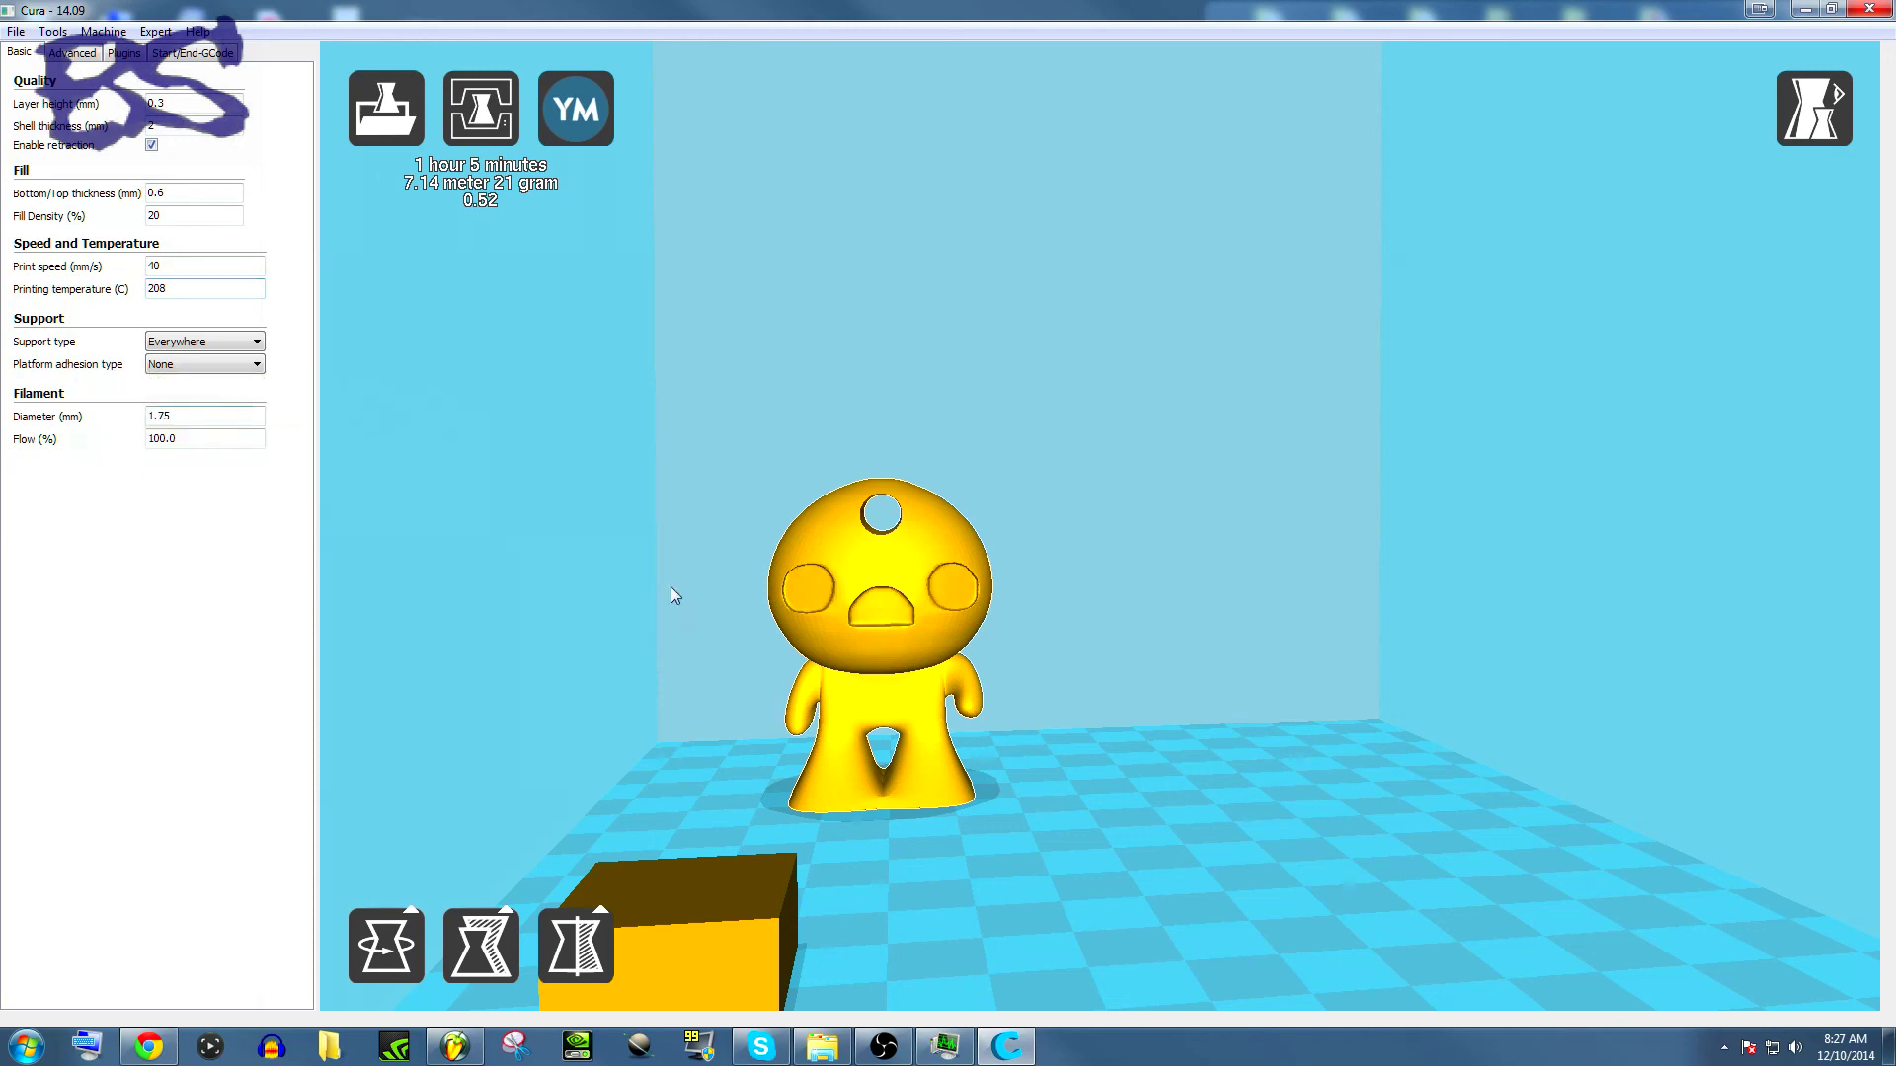
right_drag(1179, 904, 1264, 841)
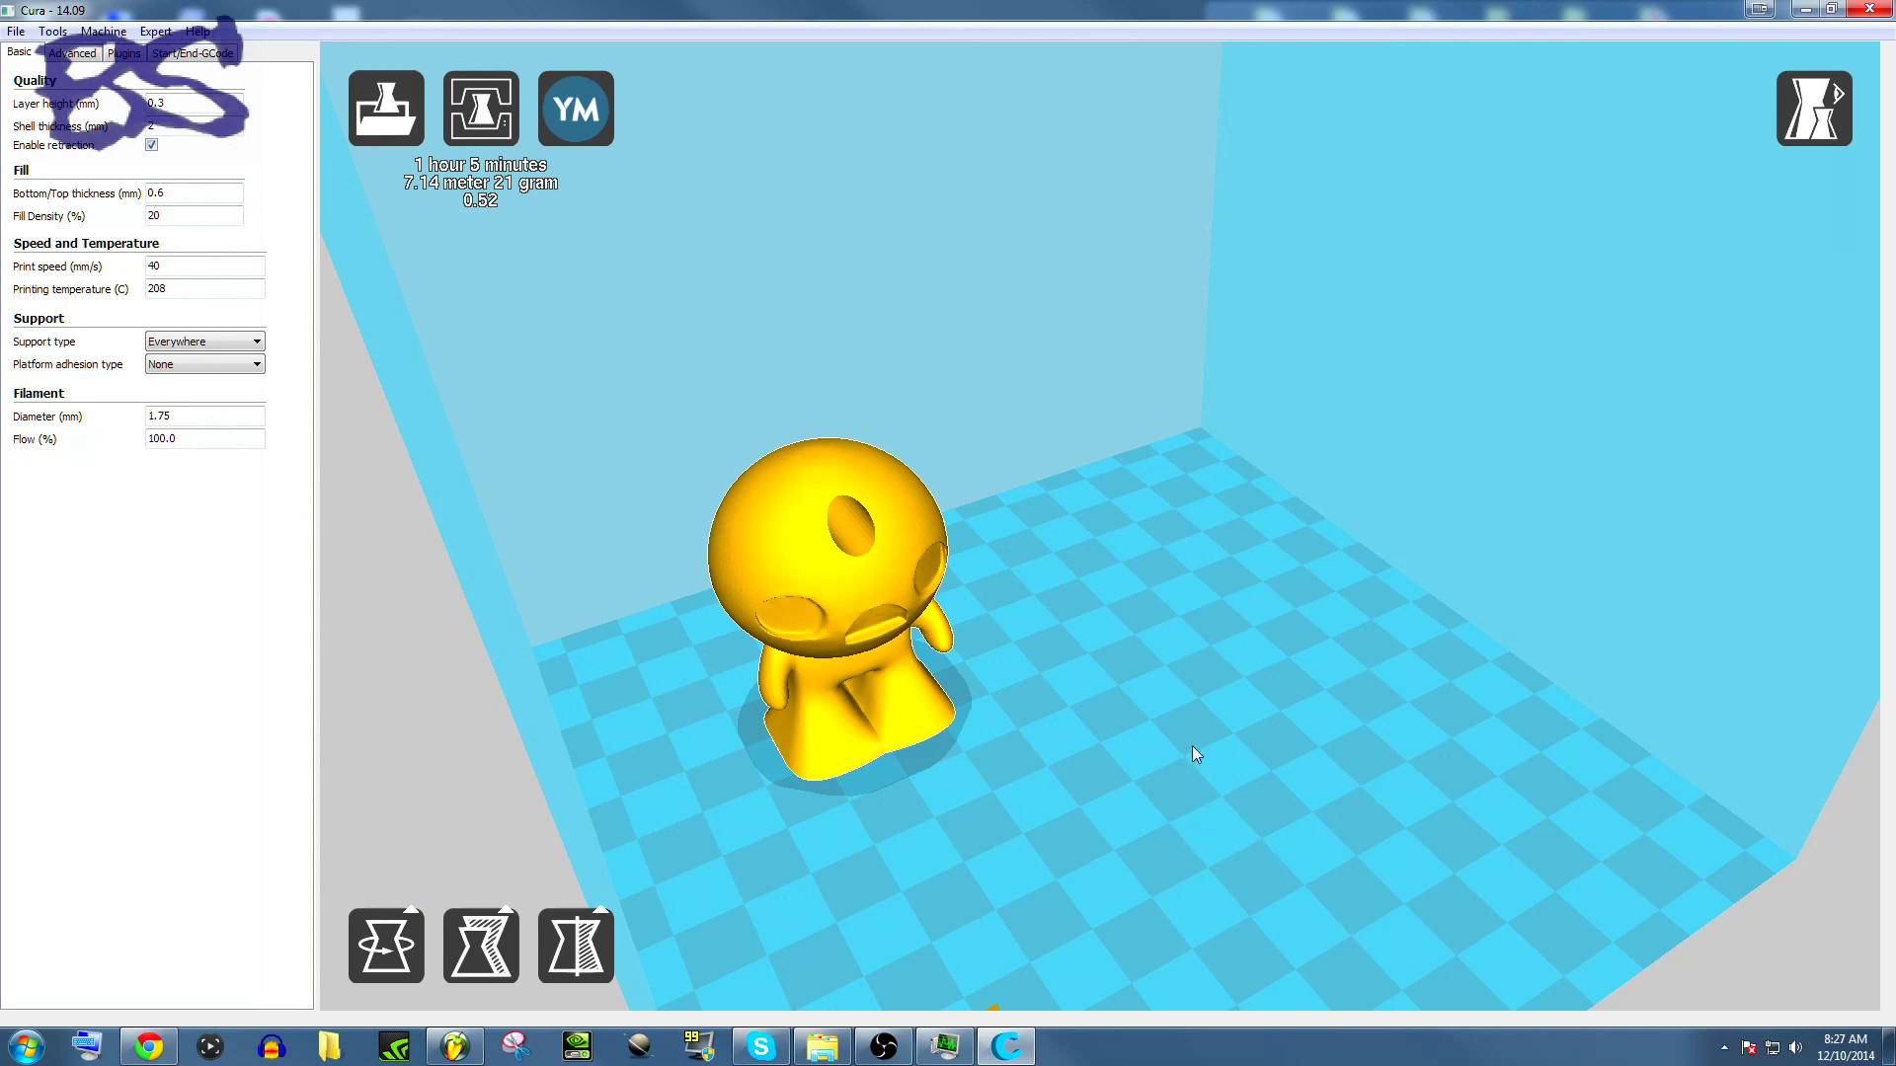
right_drag(1167, 674, 1155, 820)
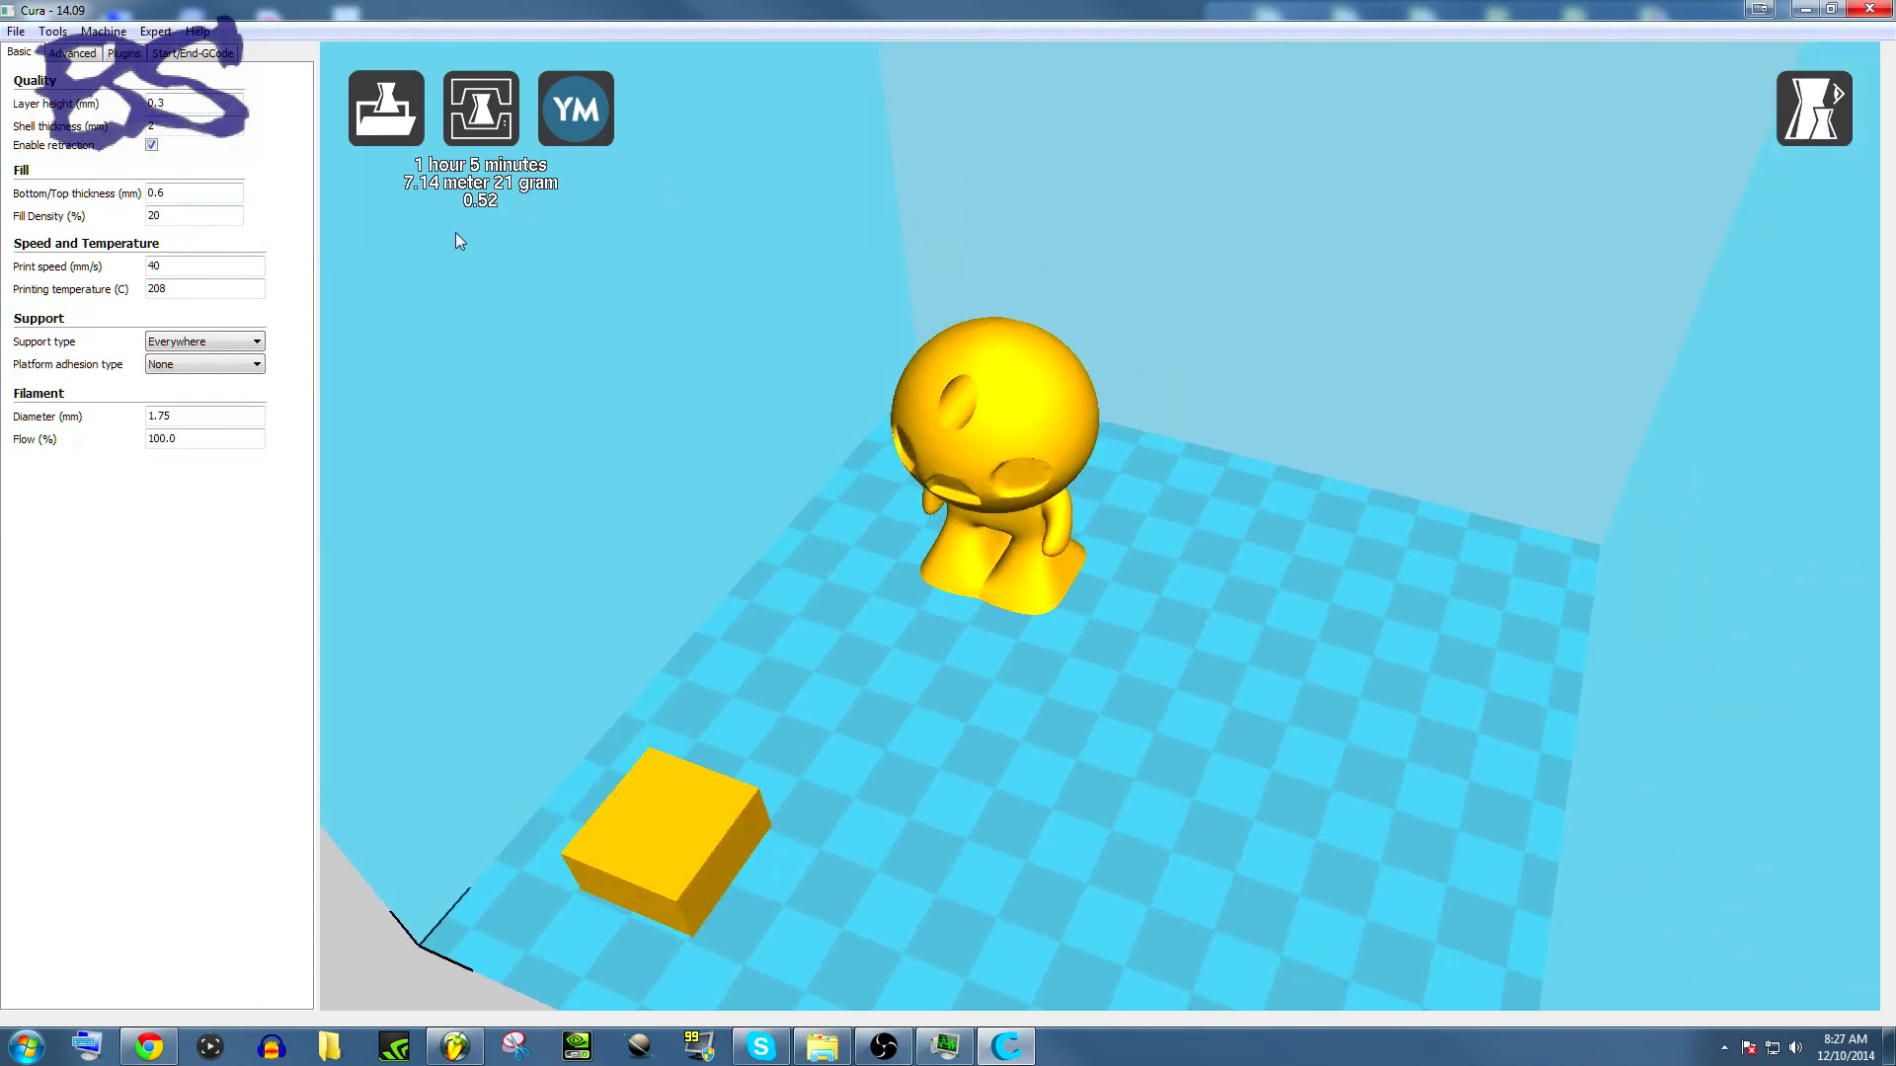
right_drag(1022, 774, 1057, 748)
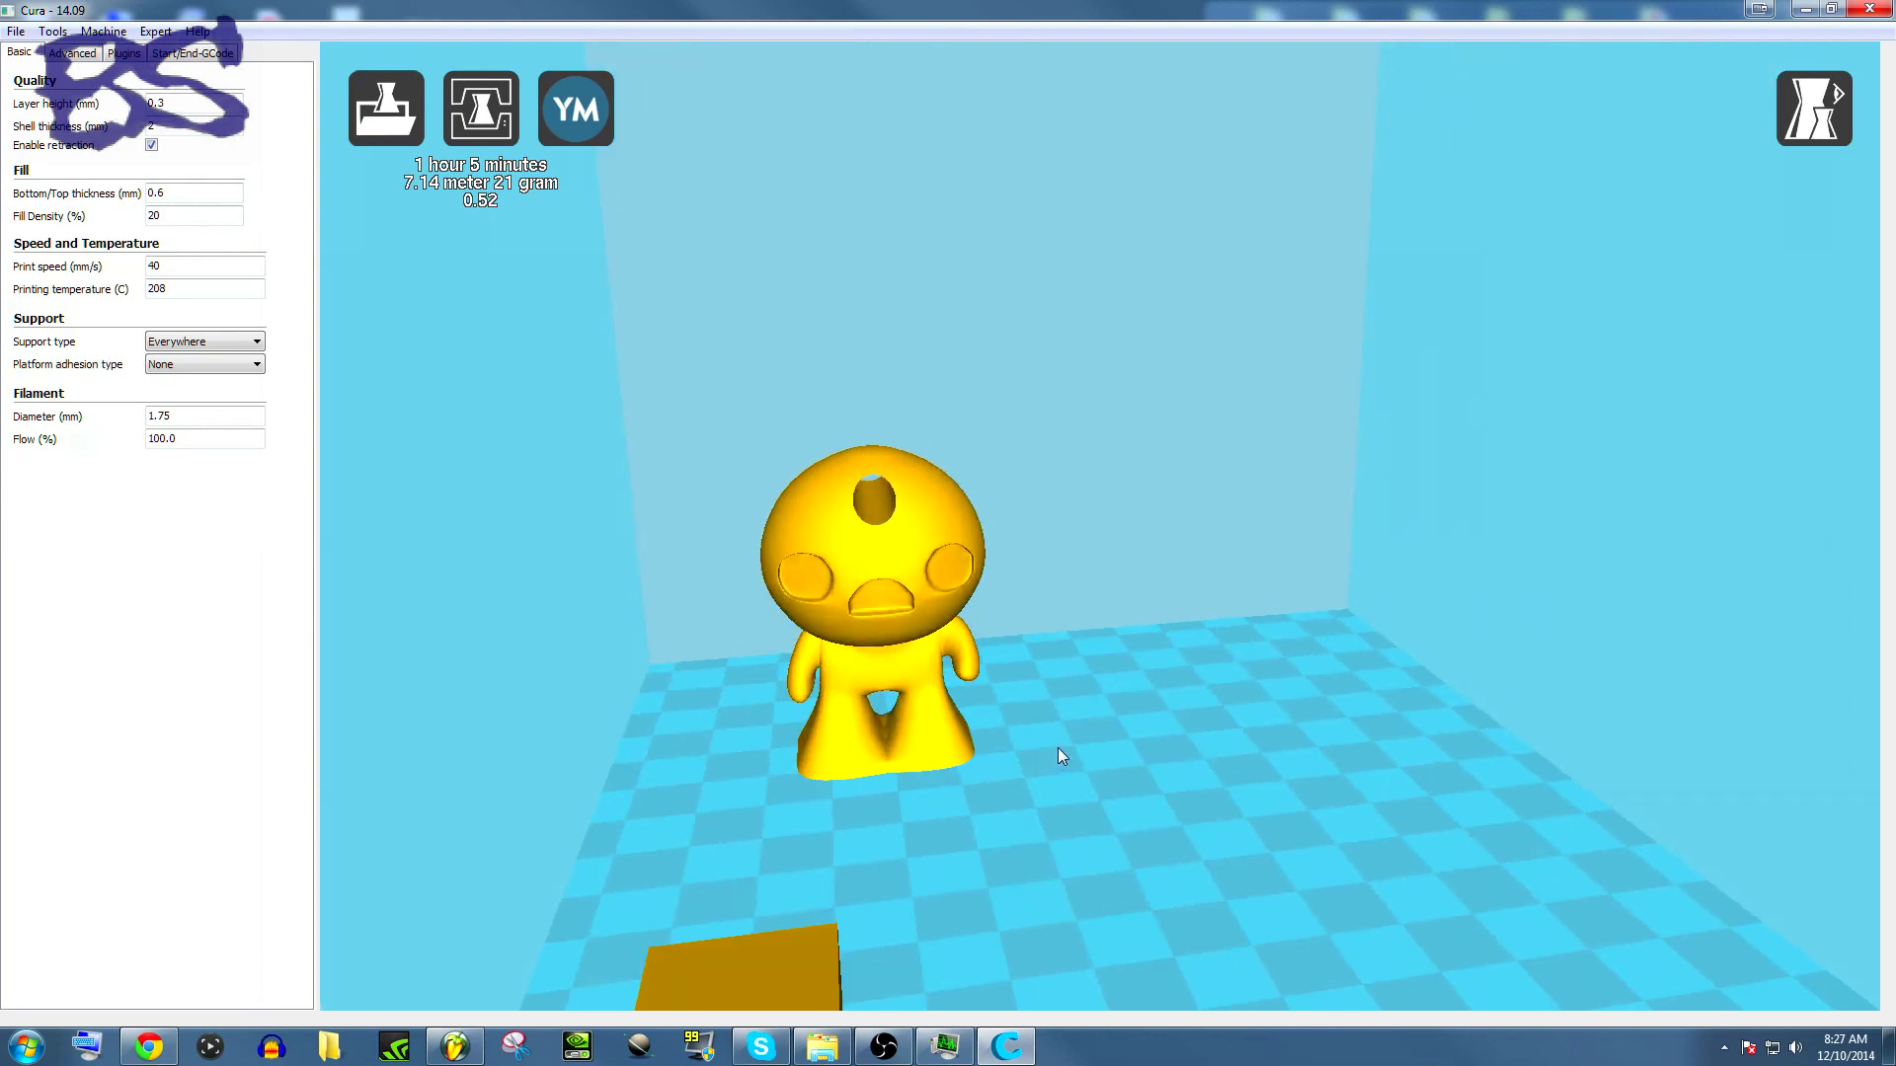
right_drag(1058, 749, 1040, 865)
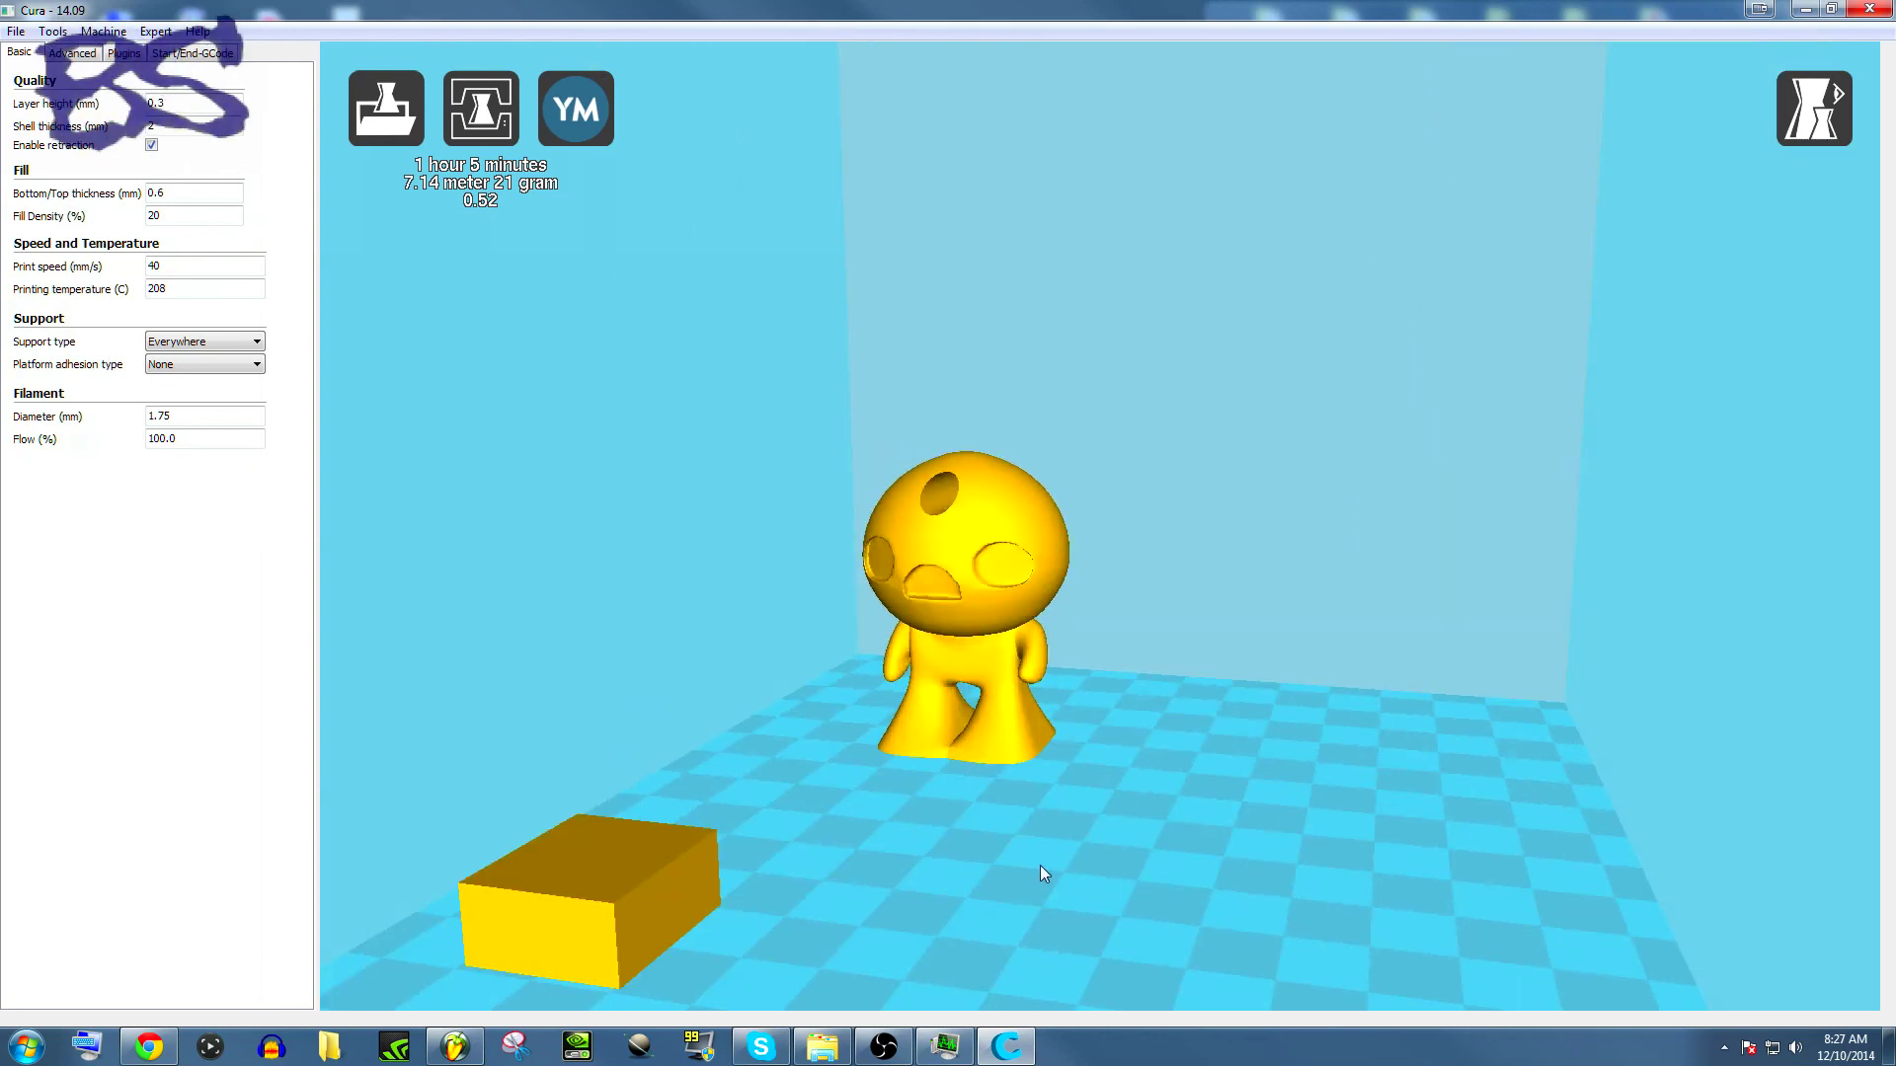